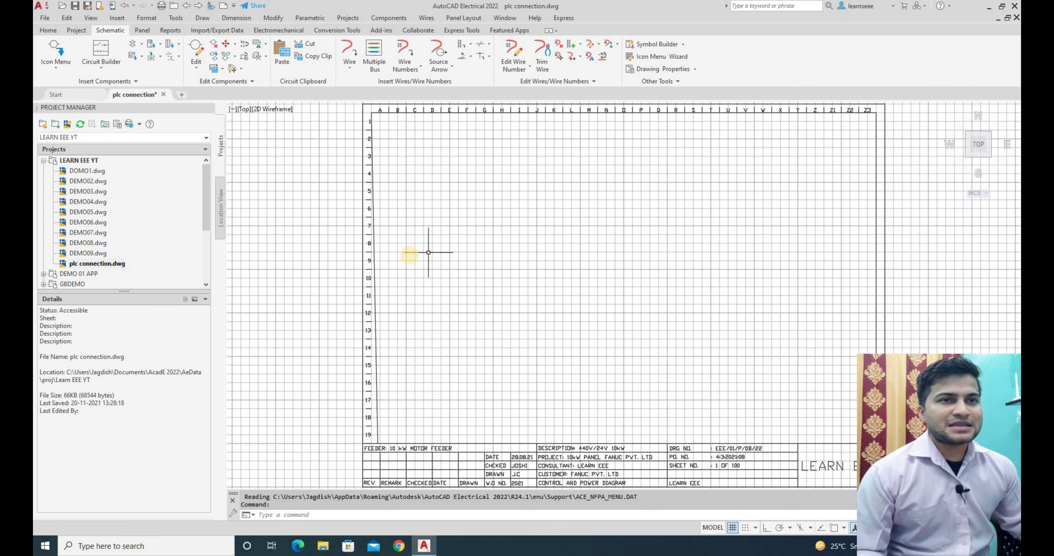
- Insert the Automation Direct DL105 F1-130AA fixed PLC module near the top centre of the sheet
{"action": "left_click", "coordinate": [57, 50]}
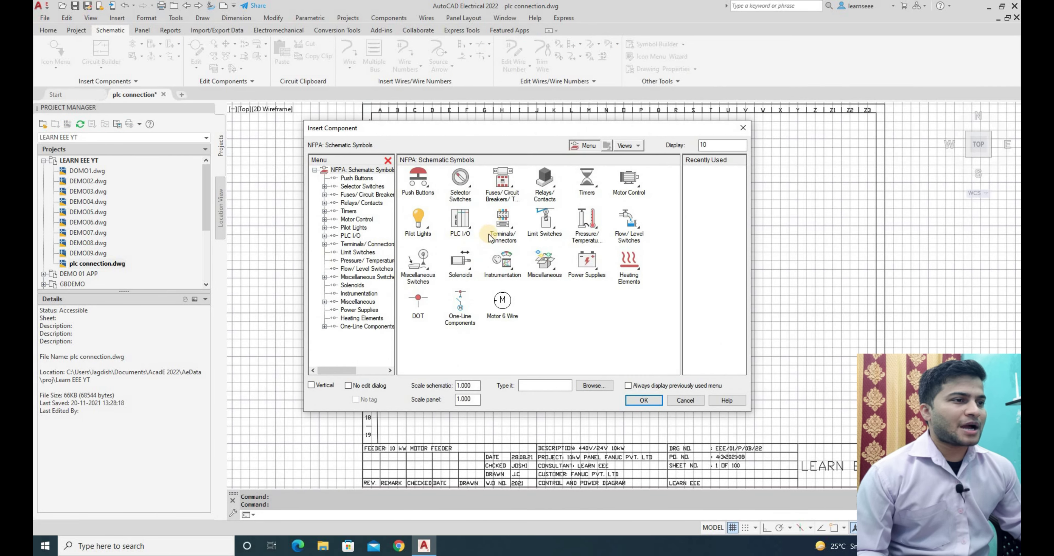
{"action": "left_click", "coordinate": [458, 231]}
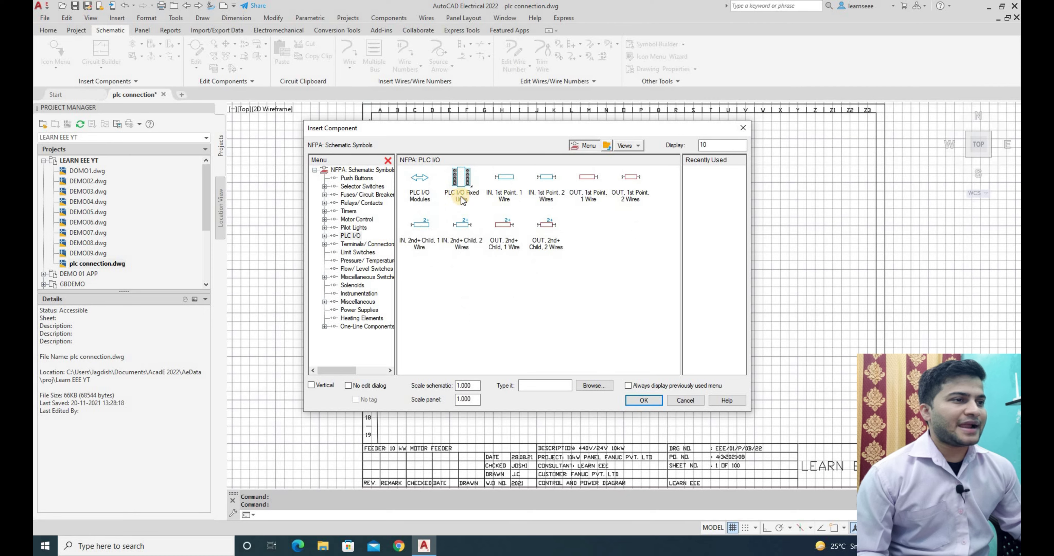
{"action": "left_click", "coordinate": [465, 196]}
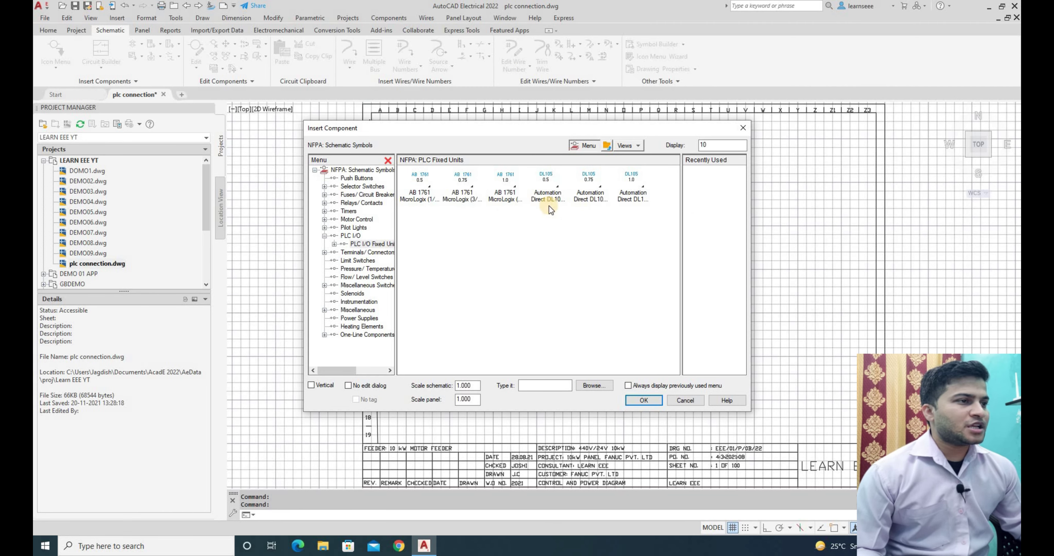
{"action": "left_click", "coordinate": [547, 181]}
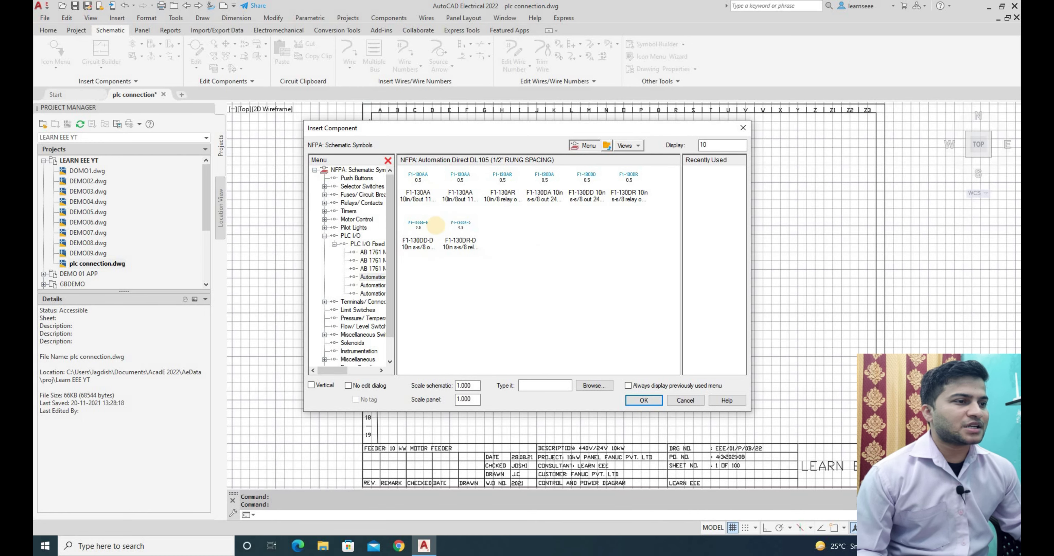
{"action": "left_click", "coordinate": [460, 229]}
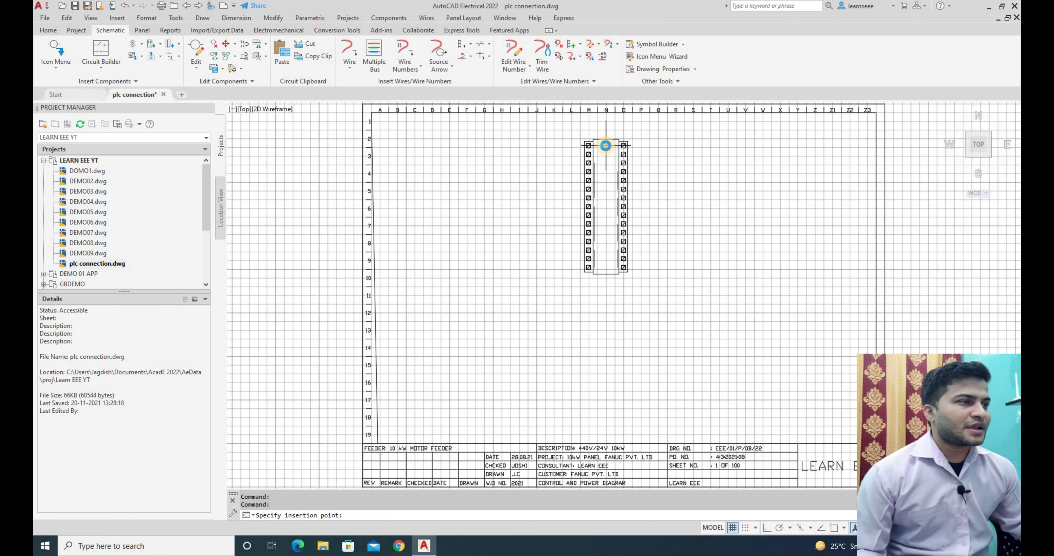
{"action": "left_click", "coordinate": [606, 146]}
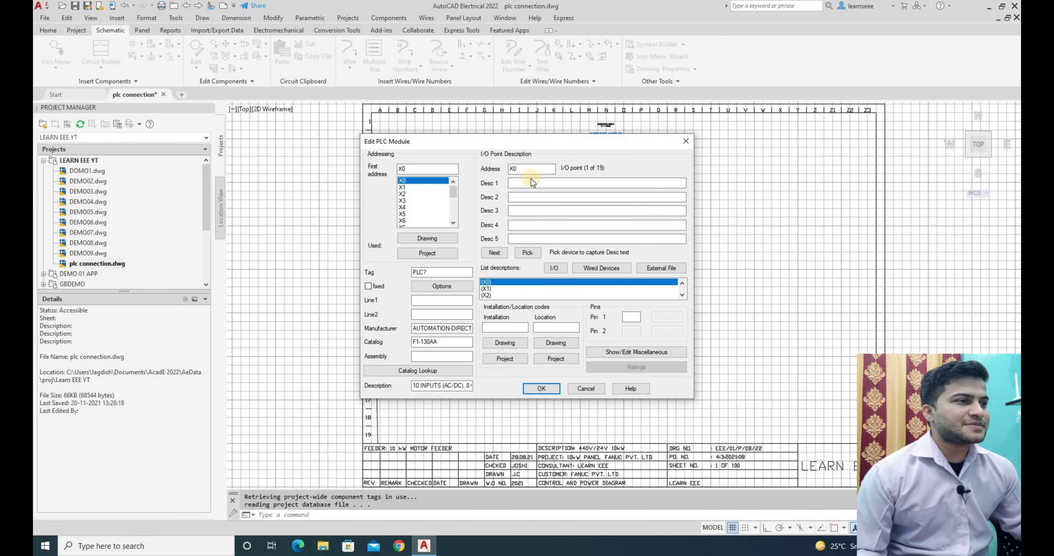
- Browse the input addresses in Edit PLC Module and return to X0
{"action": "left_click", "coordinate": [415, 189]}
{"action": "left_click", "coordinate": [414, 195]}
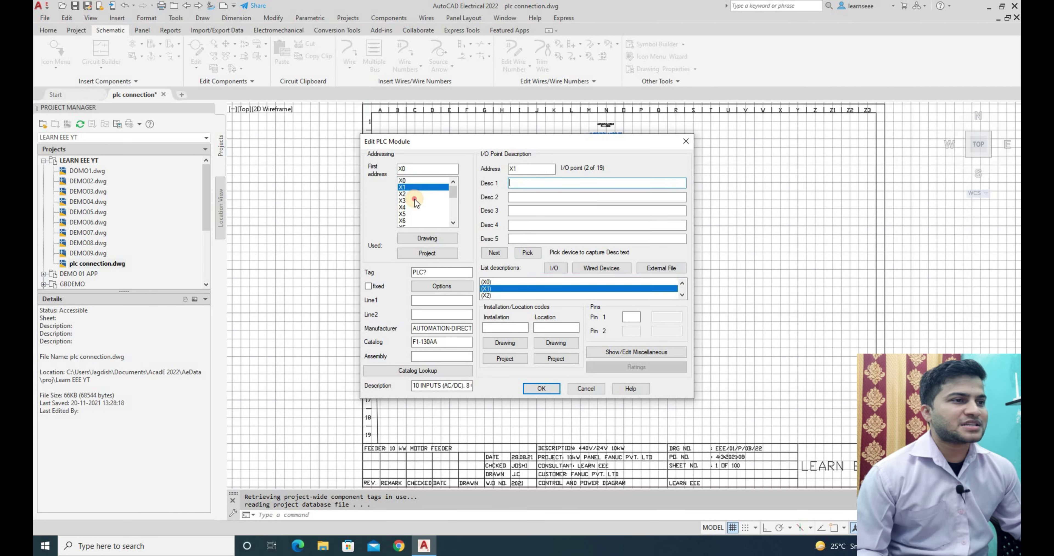
{"action": "left_click", "coordinate": [415, 206]}
{"action": "left_click", "coordinate": [415, 216]}
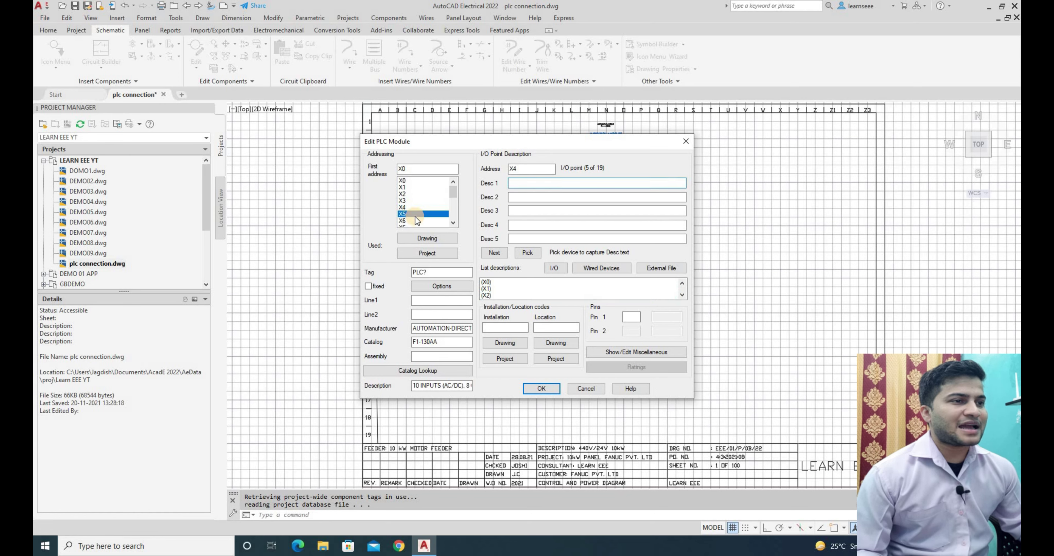
{"action": "scroll", "coordinate": [419, 220], "scroll_direction": "down", "scroll_amount": 1}
{"action": "scroll", "coordinate": [418, 220], "scroll_direction": "down", "scroll_amount": 3}
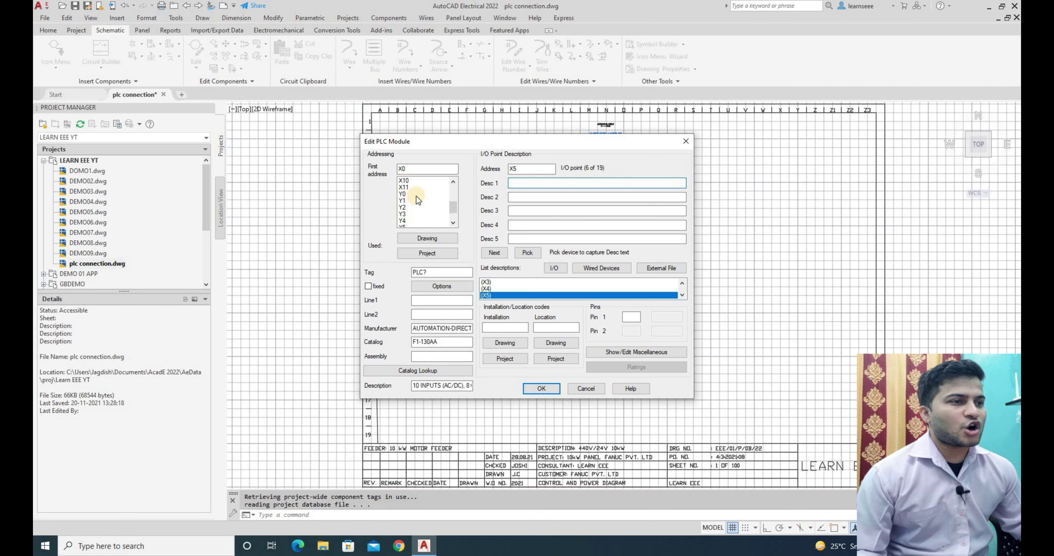
{"action": "scroll", "coordinate": [410, 184], "scroll_direction": "up", "scroll_amount": 4}
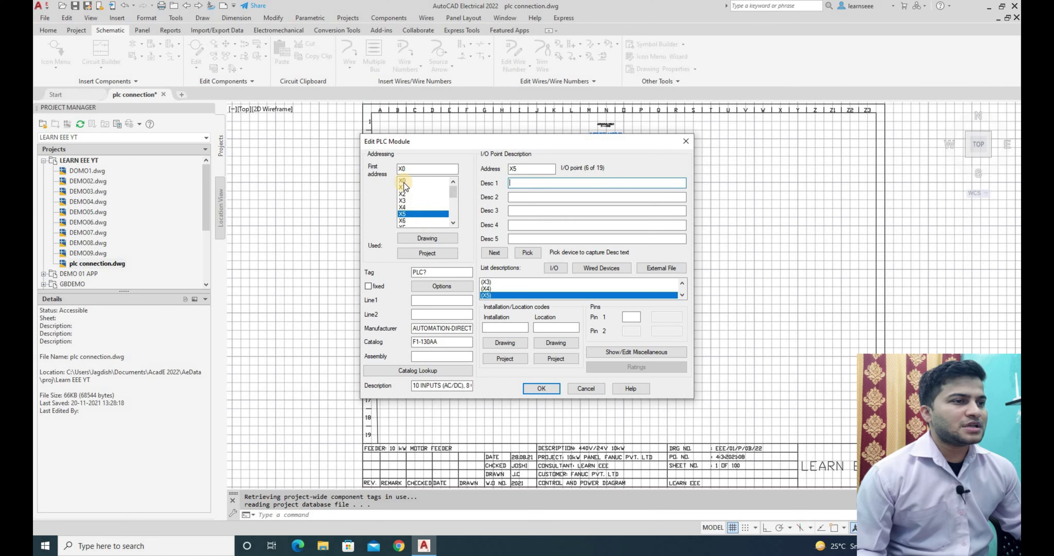
{"action": "left_click", "coordinate": [415, 184]}
- Describe inputs X0 as EM, X1 as CONTROL ON and X2 as CONTROL OFF
{"action": "left_click", "coordinate": [545, 186]}
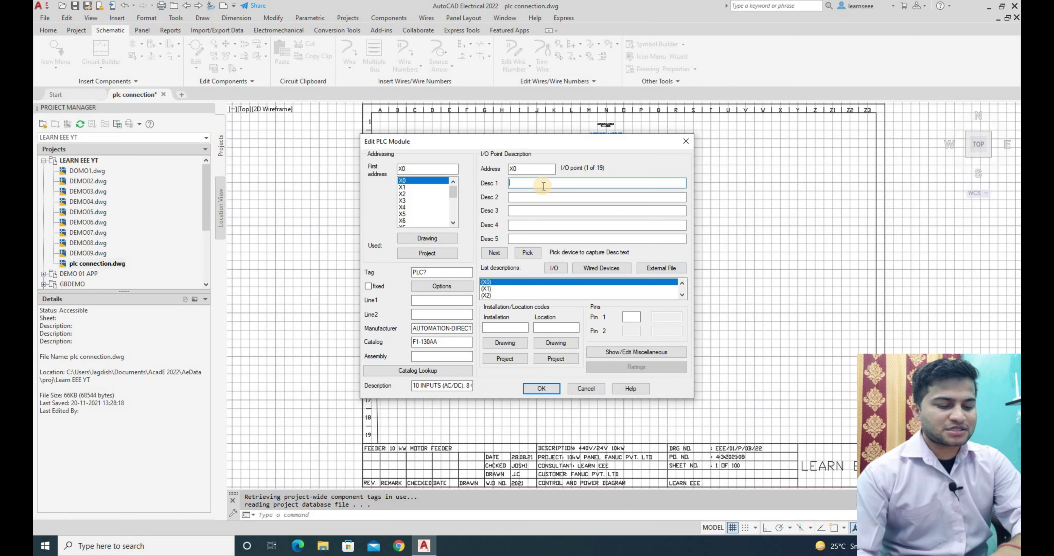
{"action": "type", "text": "EM"}
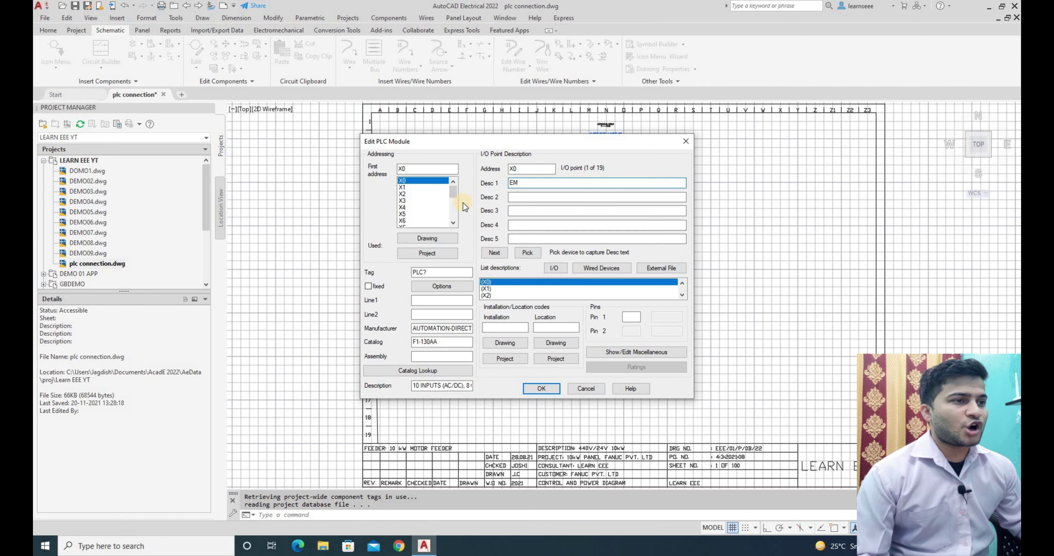
{"action": "left_click", "coordinate": [422, 187]}
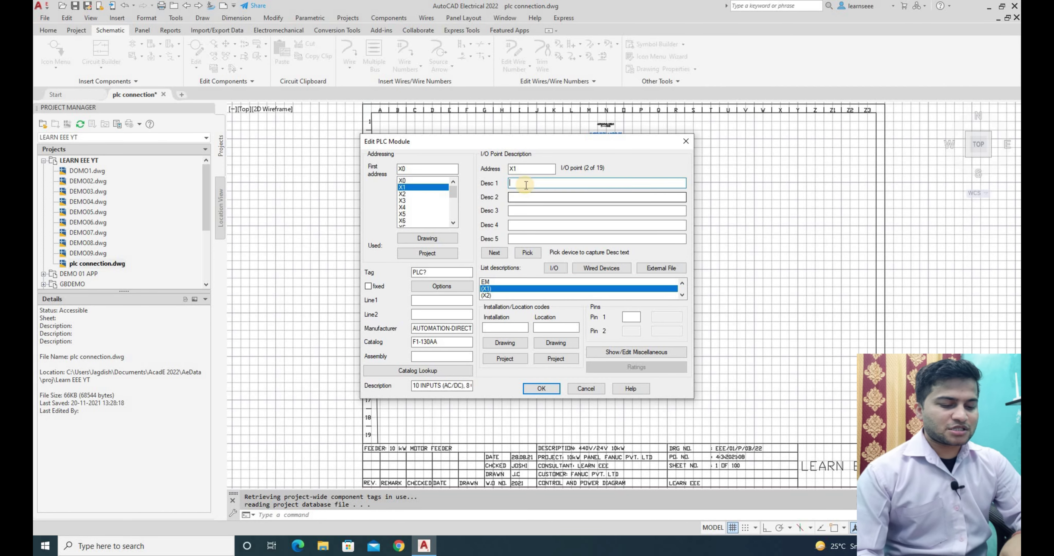
{"action": "type", "text": "HY"}
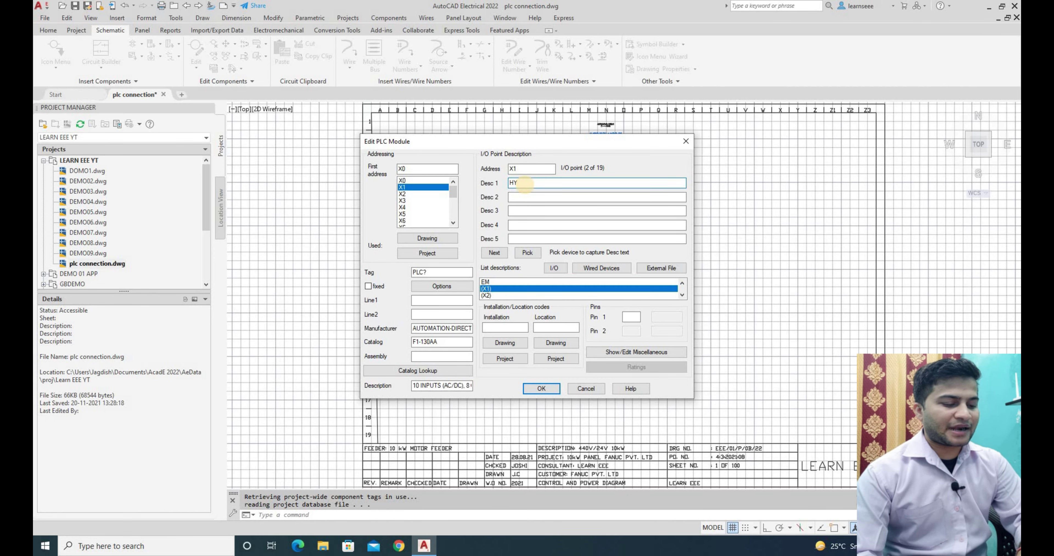
{"action": "type", "text": "D ON"}
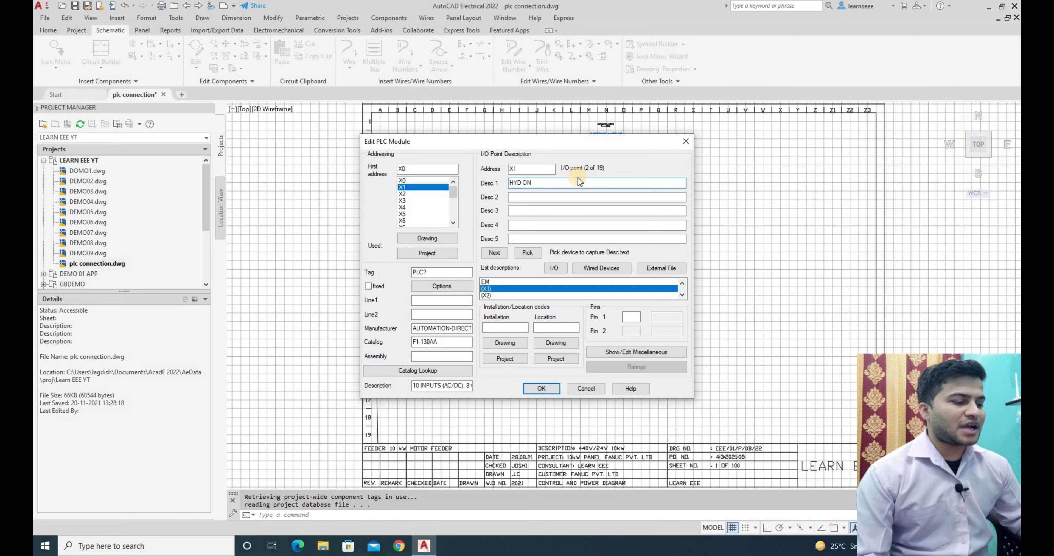
{"action": "key", "text": "BackSpace"}
{"action": "key", "text": "BackSpace"}
{"action": "key", "text": "BackSpace"}
{"action": "key", "text": "BackSpace"}
{"action": "type", "text": "Cont"}
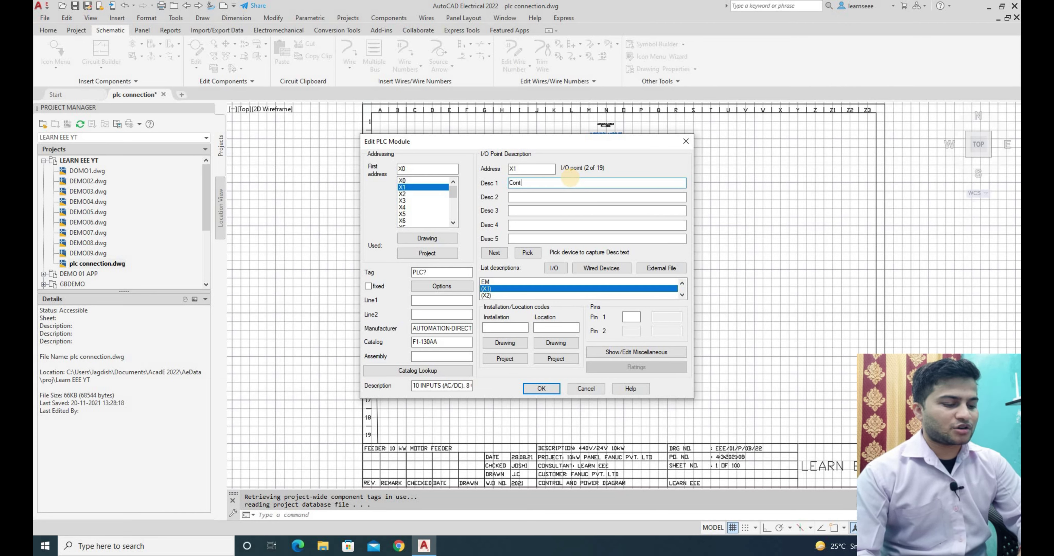
{"action": "type", "text": "rol ON"}
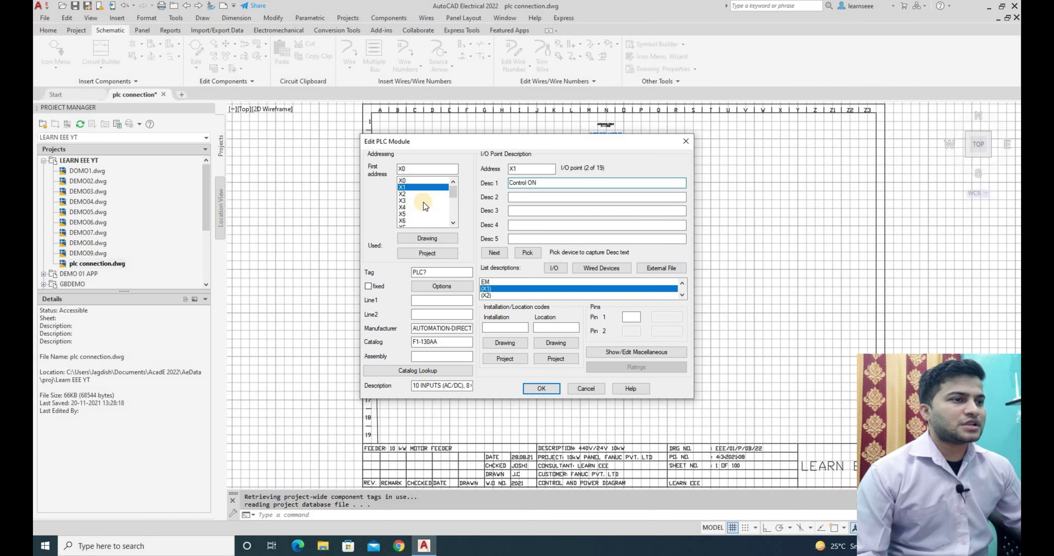
{"action": "left_click", "coordinate": [412, 193]}
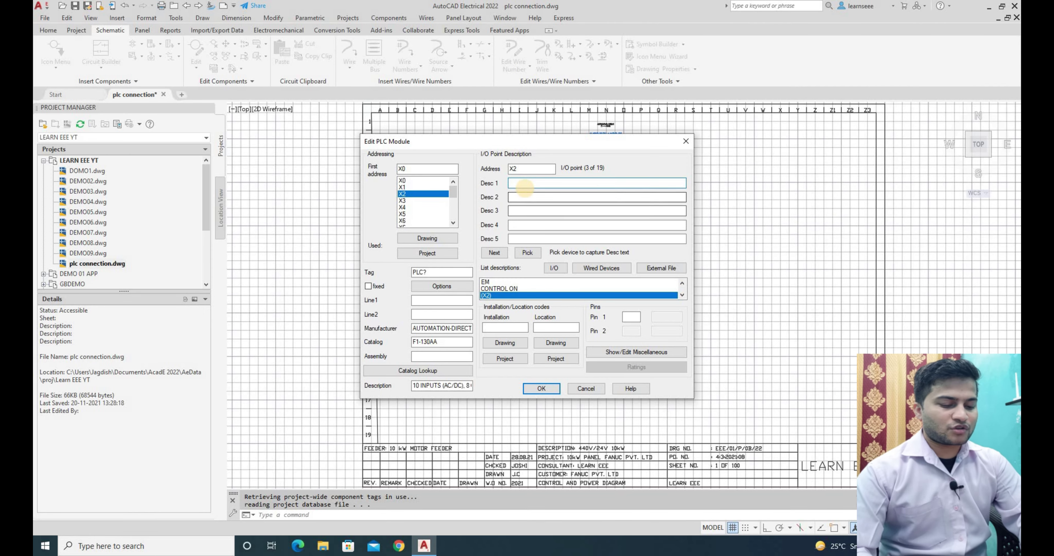
{"action": "type", "text": "Control "}
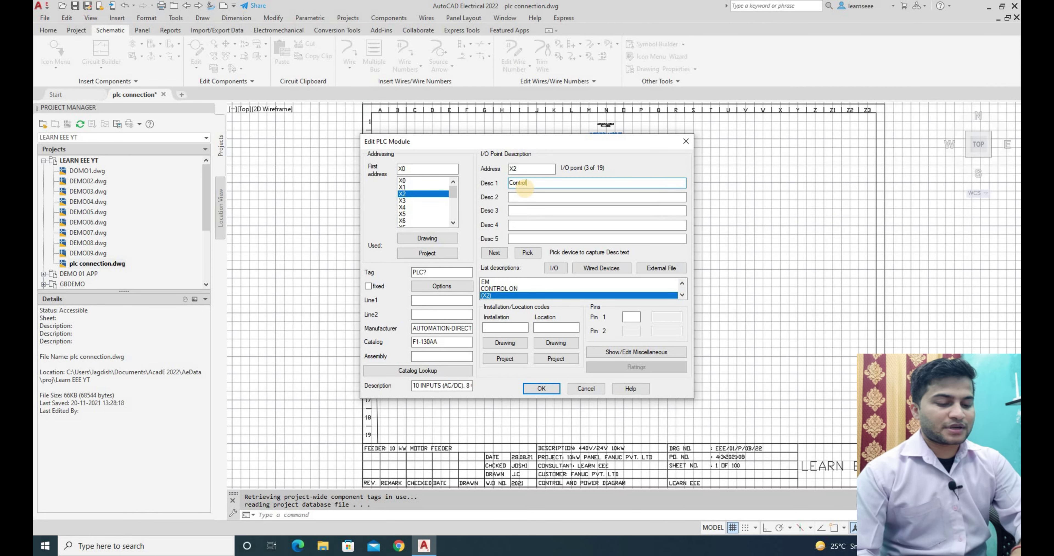
{"action": "type", "text": "OFF"}
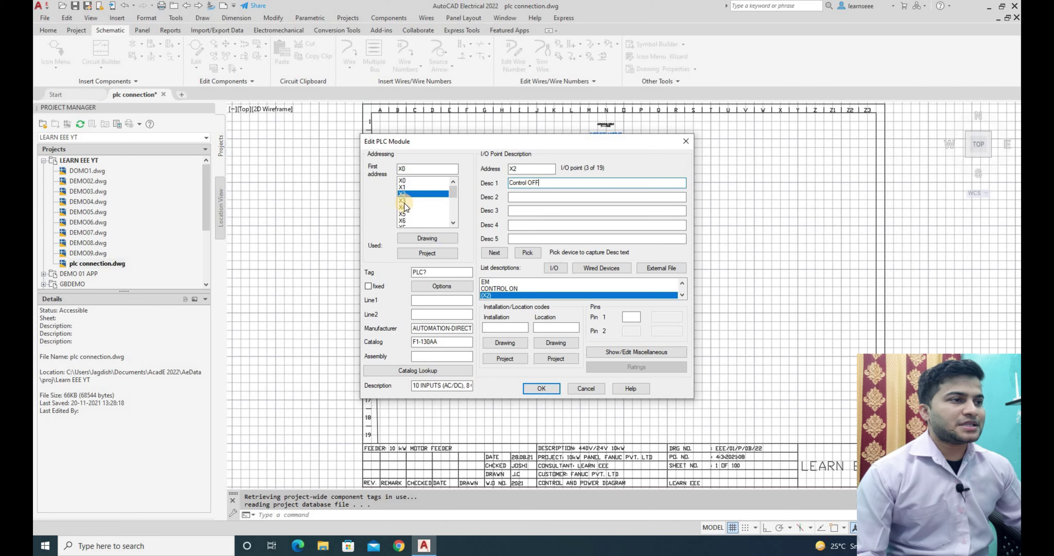
- Describe input X3 as HYD ON, X4 as HYD OFF and output Y0 as HYD ON
{"action": "key", "text": "Return"}
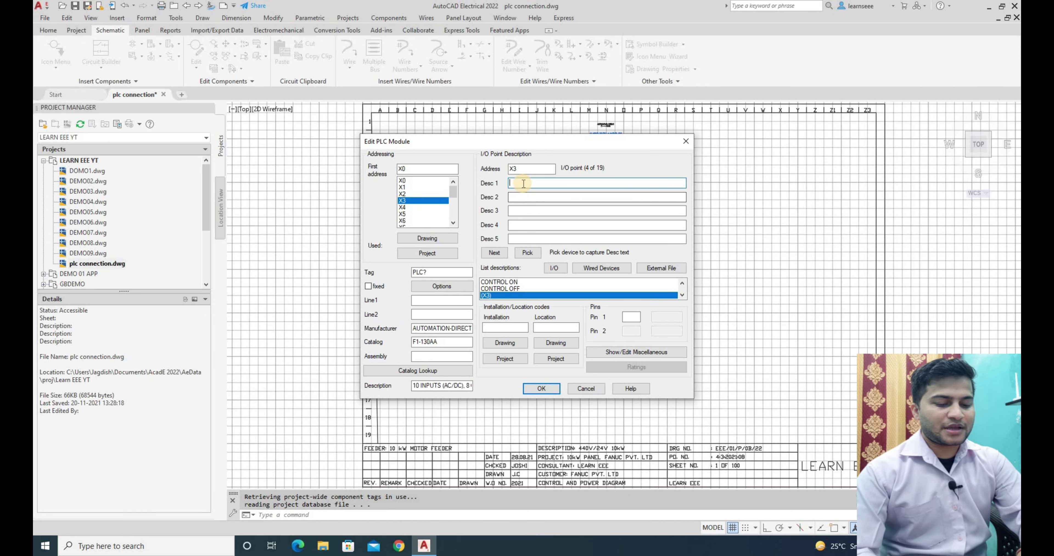
{"action": "type", "text": "HYD ON"}
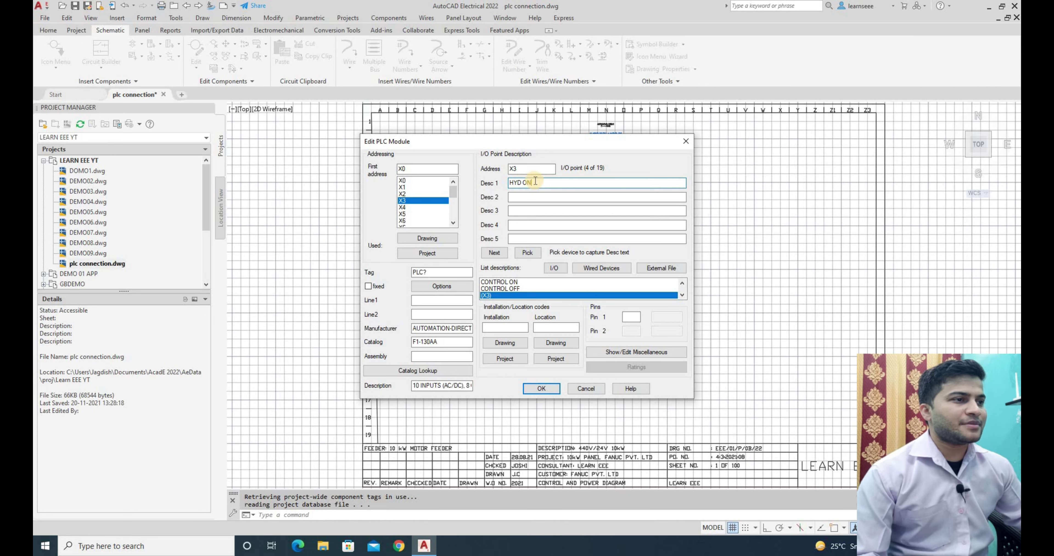
{"action": "key", "text": "Return"}
{"action": "type", "text": "HYD OFF"}
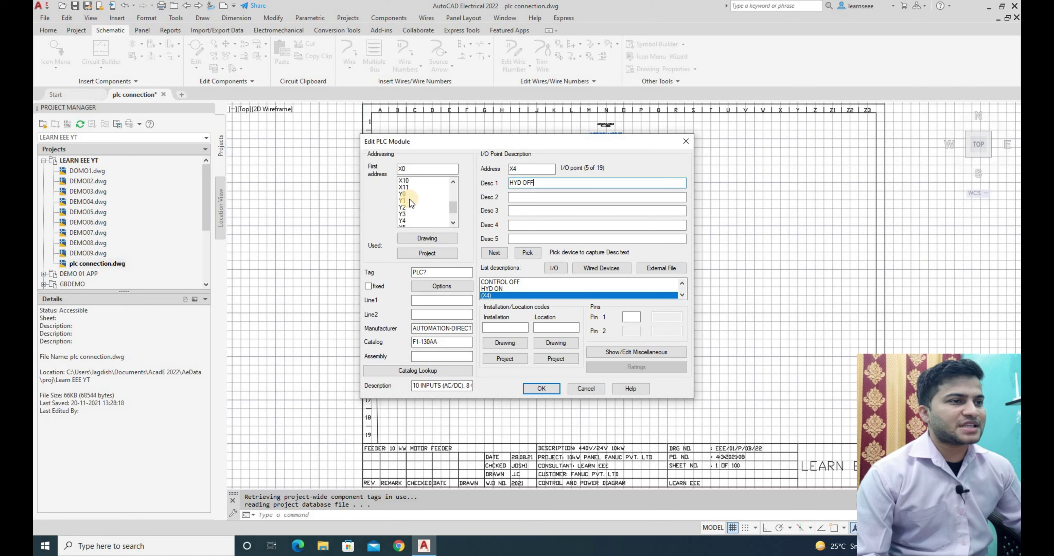
{"action": "left_click", "coordinate": [410, 194]}
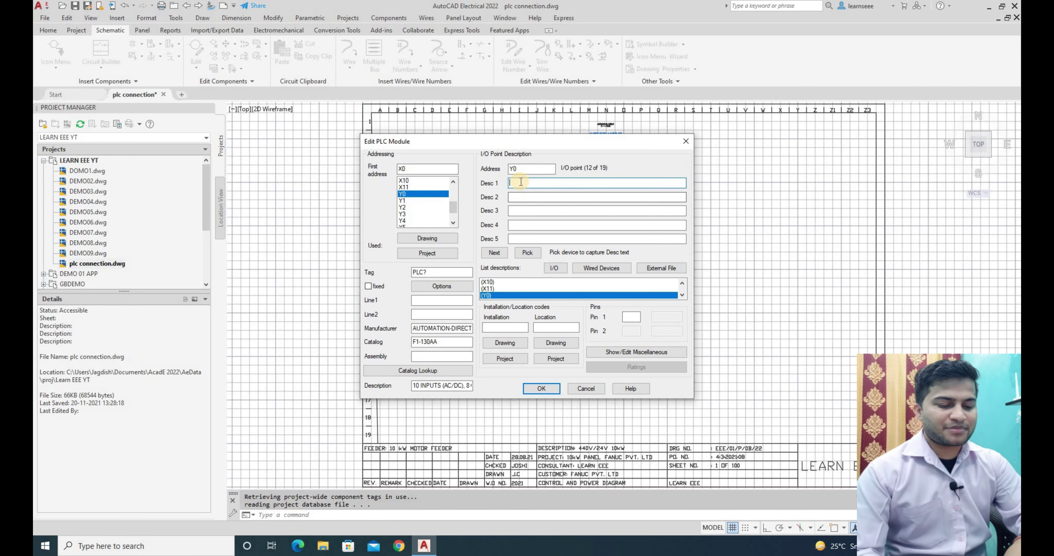
{"action": "type", "text": "HYD "}
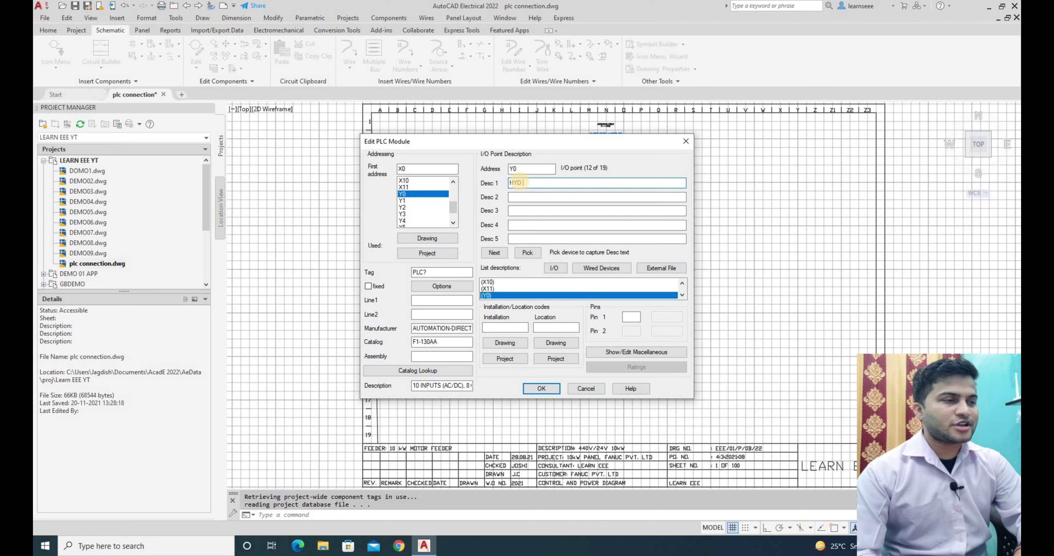
{"action": "type", "text": "ON"}
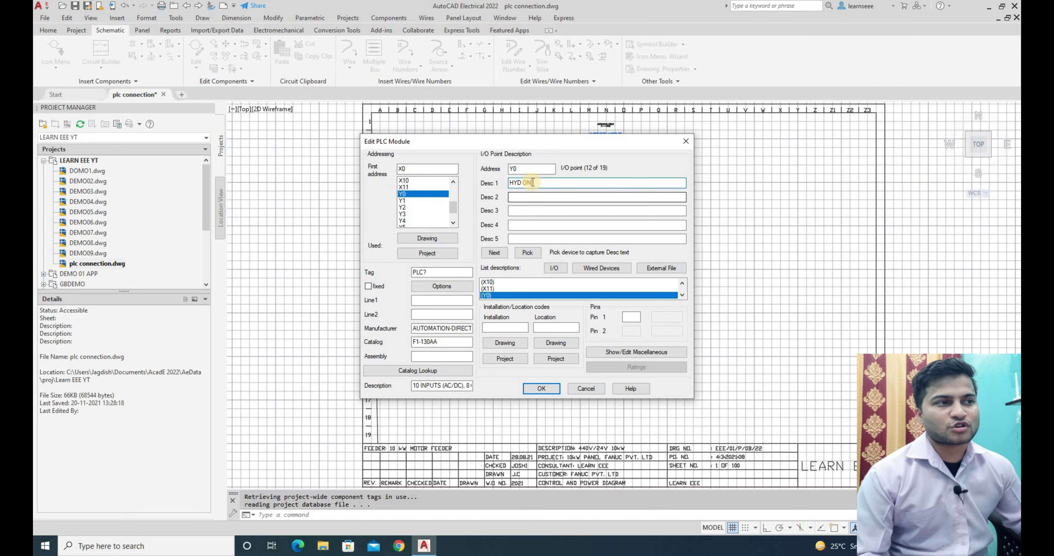
{"action": "key", "text": "shift+Home"}
- Accept the PLC module and zoom in to check the EM–HYD OFF terminal labels
{"action": "left_click", "coordinate": [542, 388]}
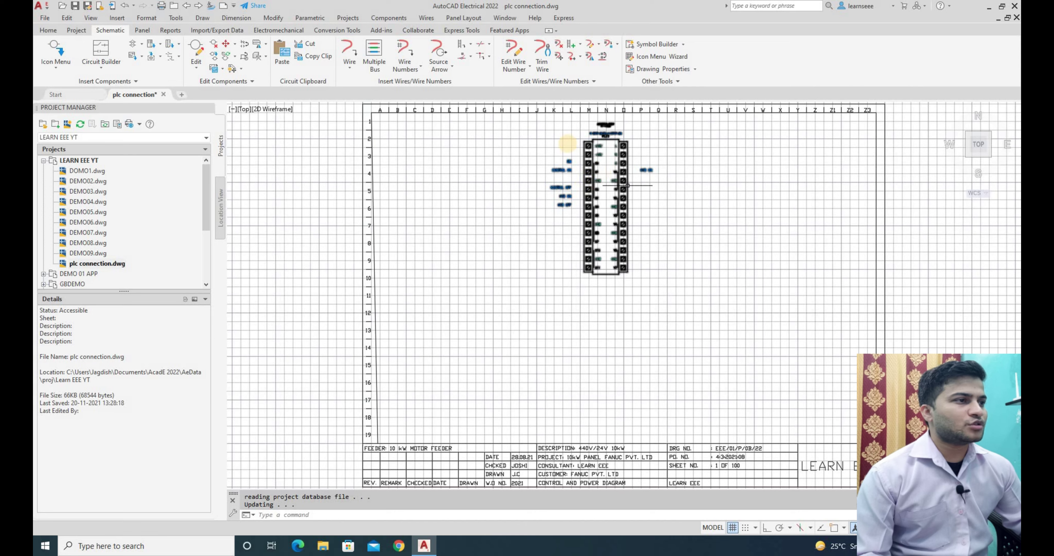
{"action": "scroll", "coordinate": [593, 127], "scroll_direction": "up", "scroll_amount": 4}
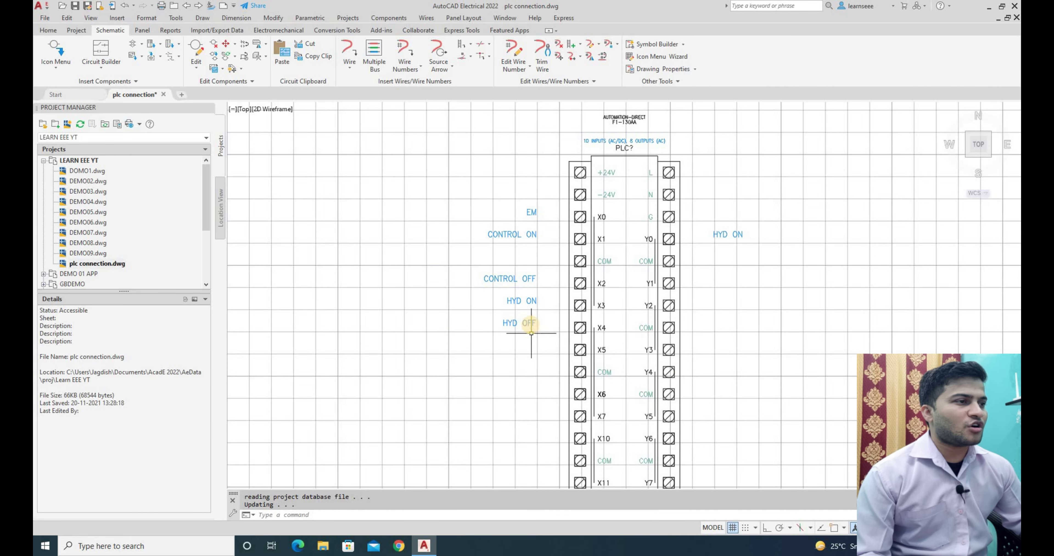
{"action": "scroll", "coordinate": [534, 321], "scroll_direction": "down", "scroll_amount": 2}
{"action": "middle_click", "coordinate": [577, 286]}
{"action": "middle_click", "coordinate": [577, 286]}
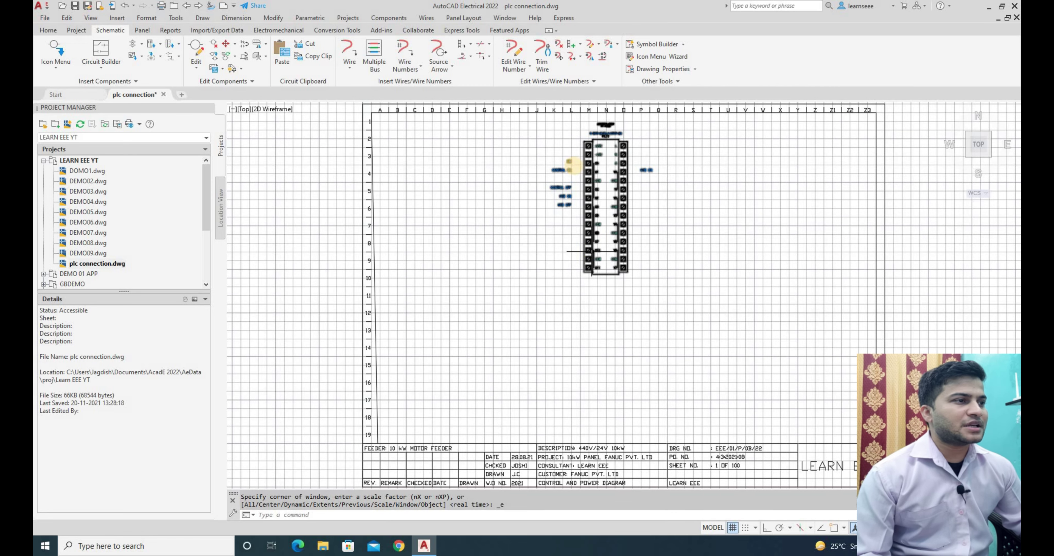
{"action": "scroll", "coordinate": [597, 172], "scroll_direction": "up", "scroll_amount": 5}
{"action": "scroll", "coordinate": [565, 222], "scroll_direction": "down", "scroll_amount": 5}
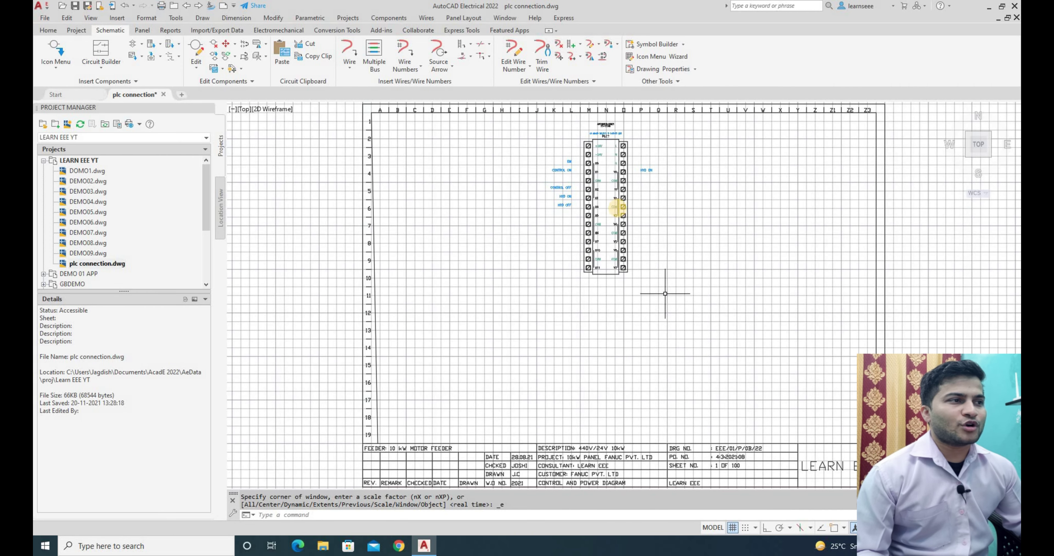
{"action": "scroll", "coordinate": [585, 139], "scroll_direction": "up", "scroll_amount": 5}
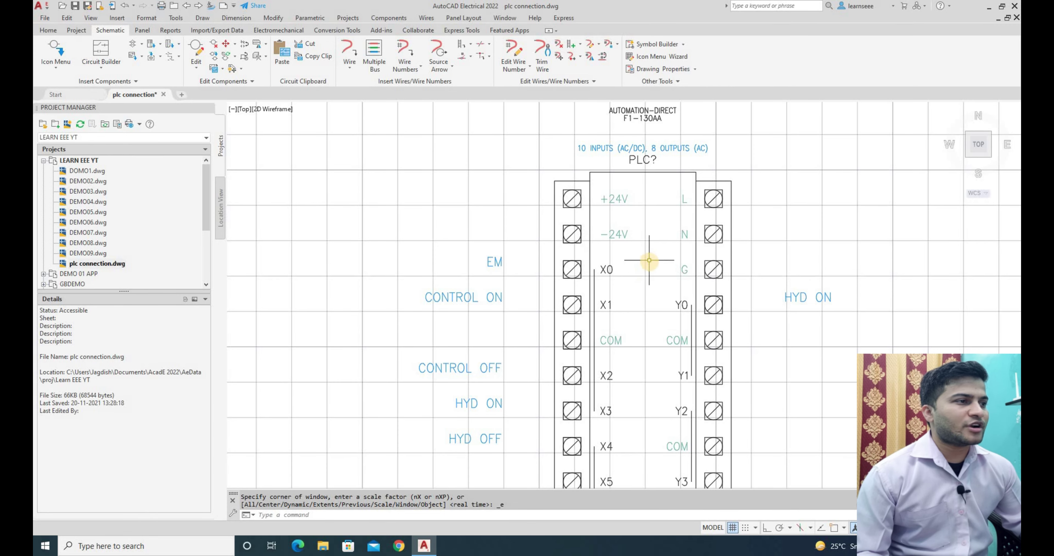
{"action": "left_click", "coordinate": [43, 64]}
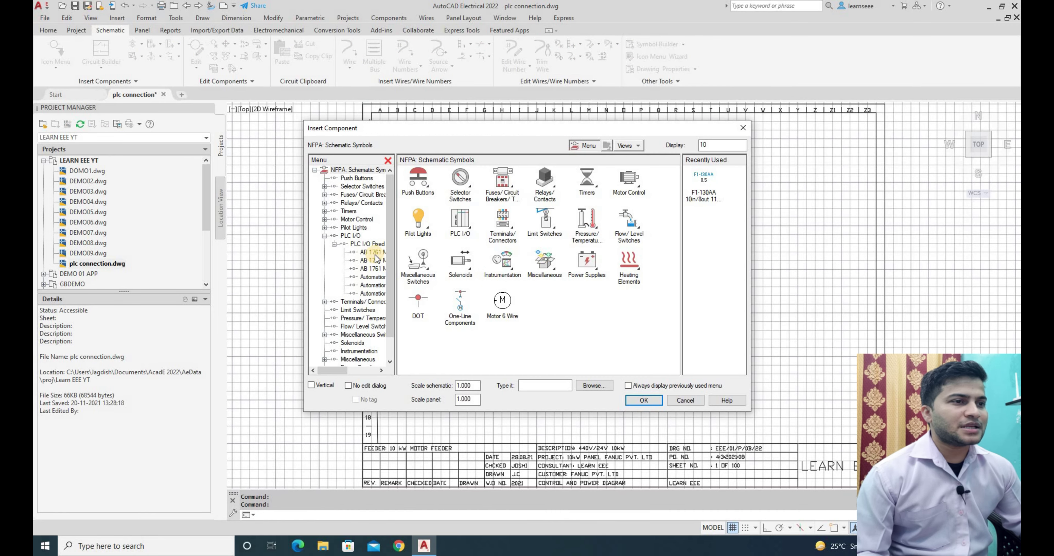
{"action": "scroll", "coordinate": [347, 364], "scroll_direction": "down", "scroll_amount": 1}
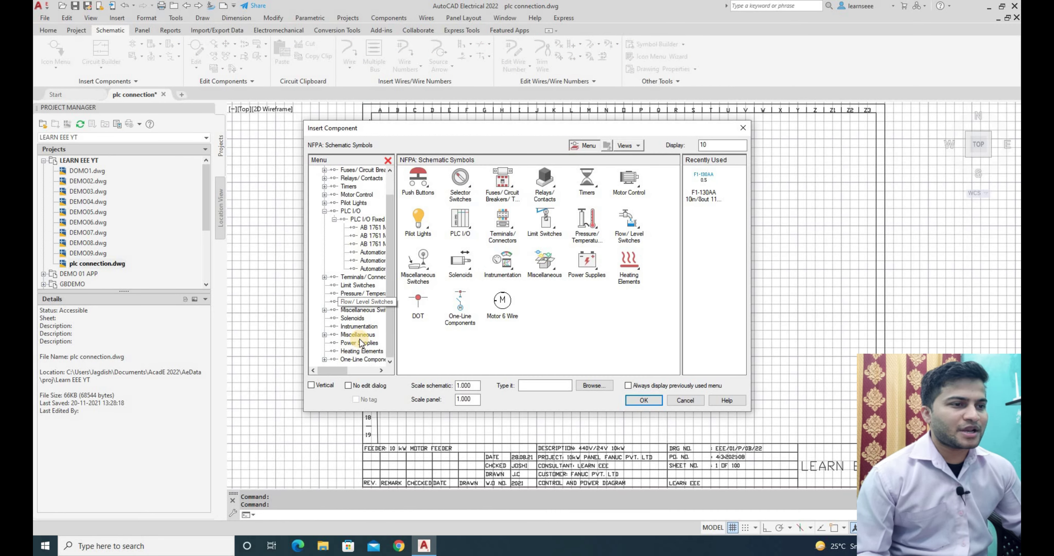
{"action": "left_click", "coordinate": [355, 345]}
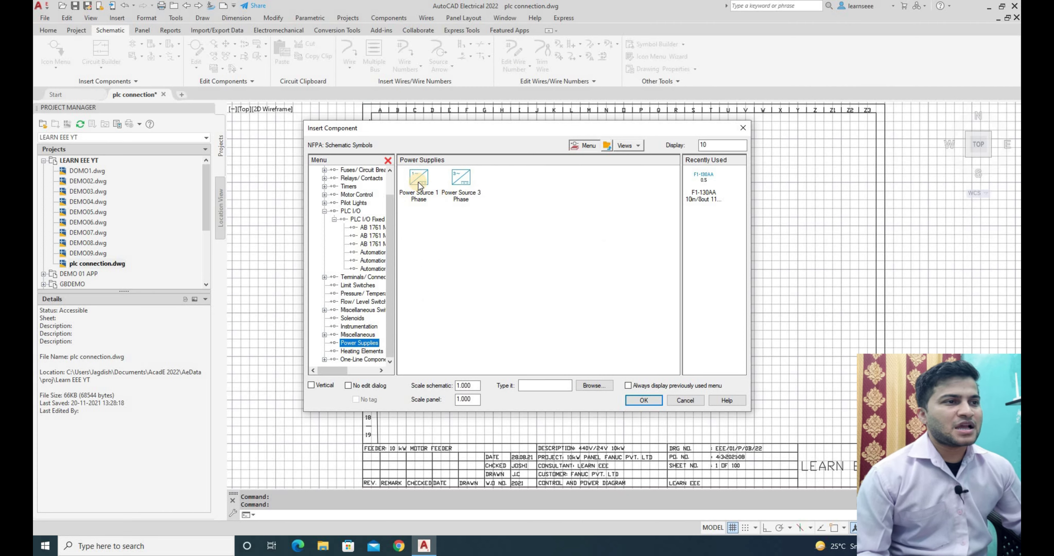
{"action": "left_click", "coordinate": [423, 193]}
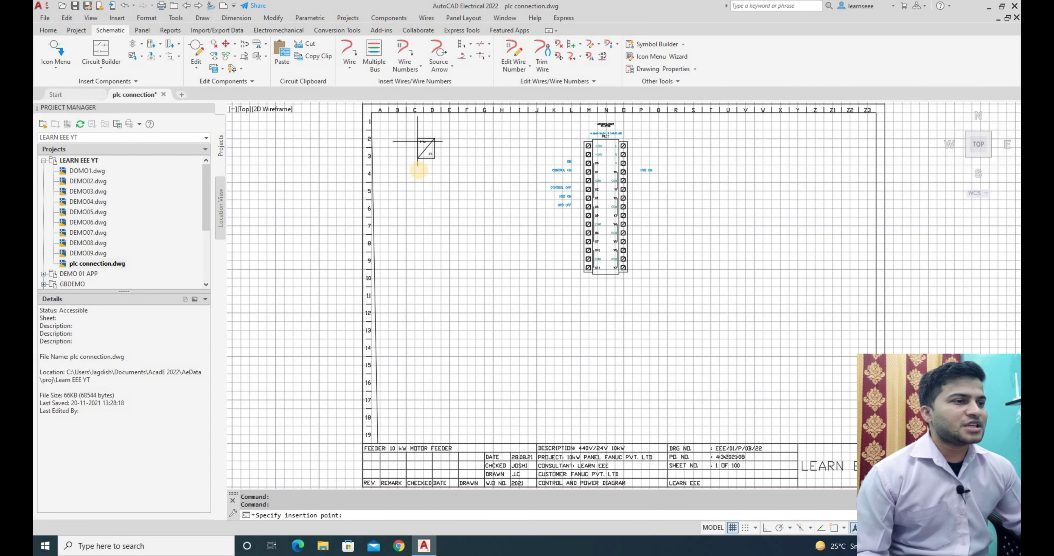
{"action": "left_click", "coordinate": [418, 176]}
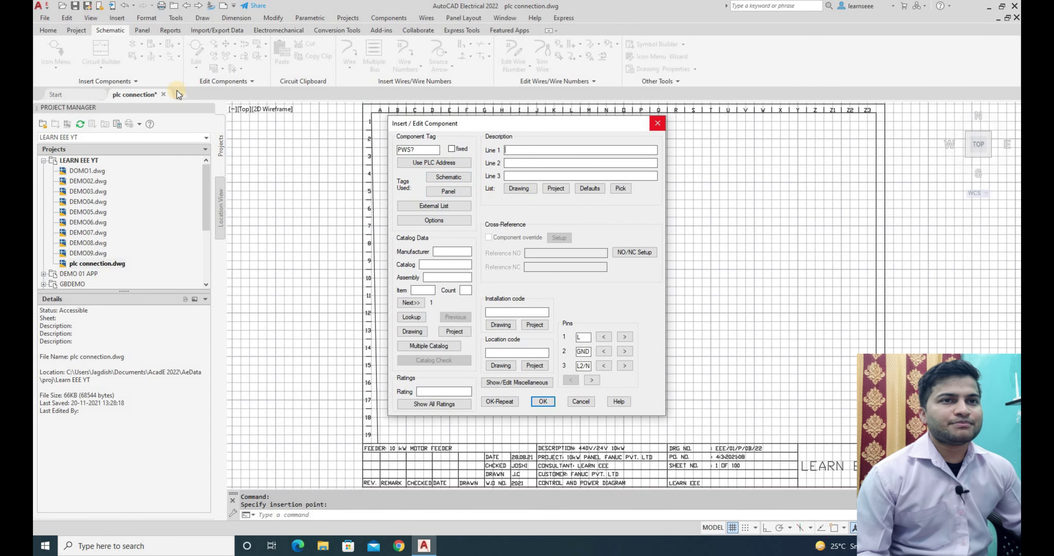
{"action": "left_click", "coordinate": [658, 123]}
{"action": "key", "text": "Return"}
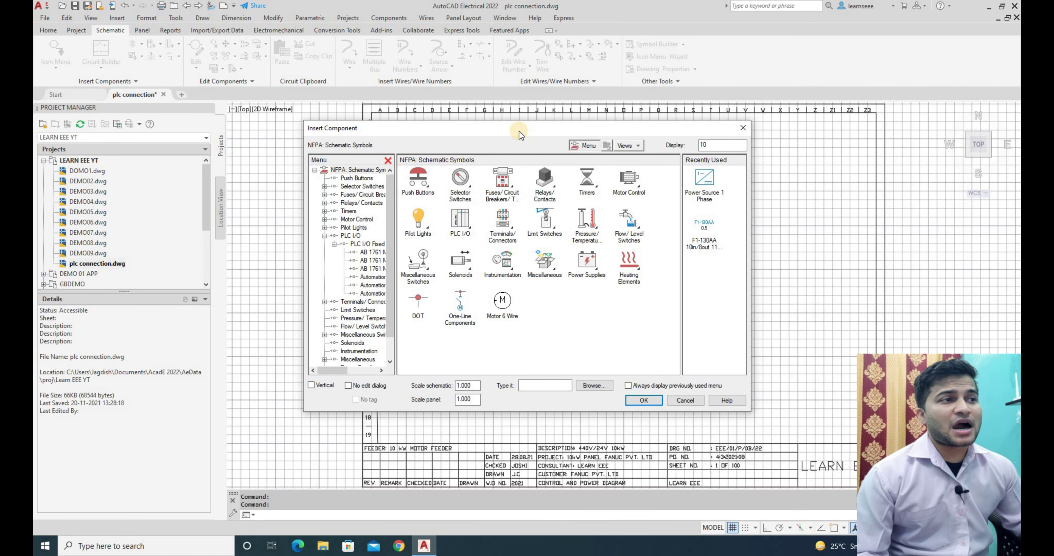
- Move the Icon Menu window aside to reveal the PLC module
{"action": "mouse_move", "coordinate": [519, 131]}
{"action": "left_mouse_down"}
{"action": "mouse_move", "coordinate": [561, 177]}
{"action": "mouse_move", "coordinate": [577, 151]}
{"action": "left_mouse_up"}
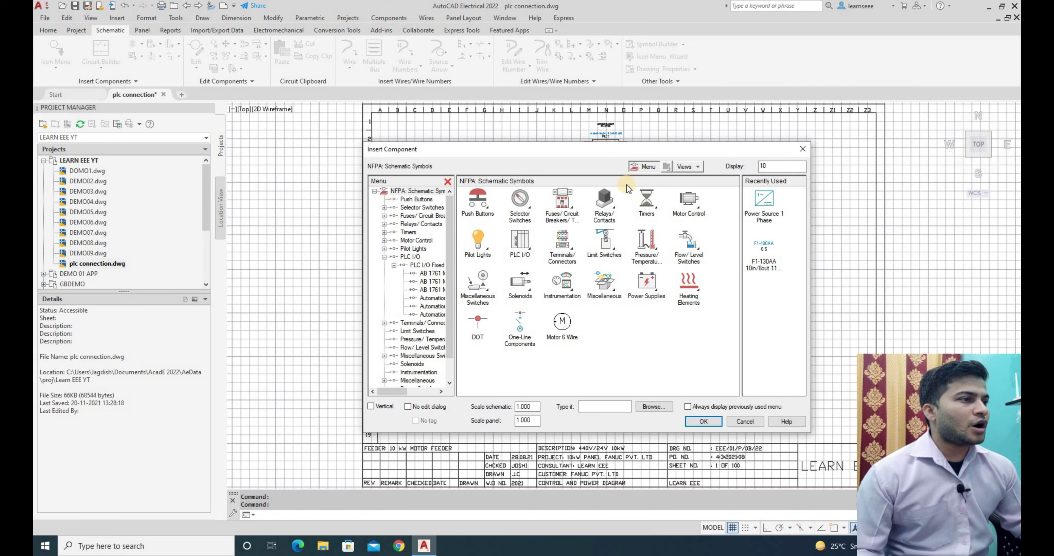
{"action": "left_click_drag", "start_coordinate": [615, 149], "coordinate": [665, 256]}
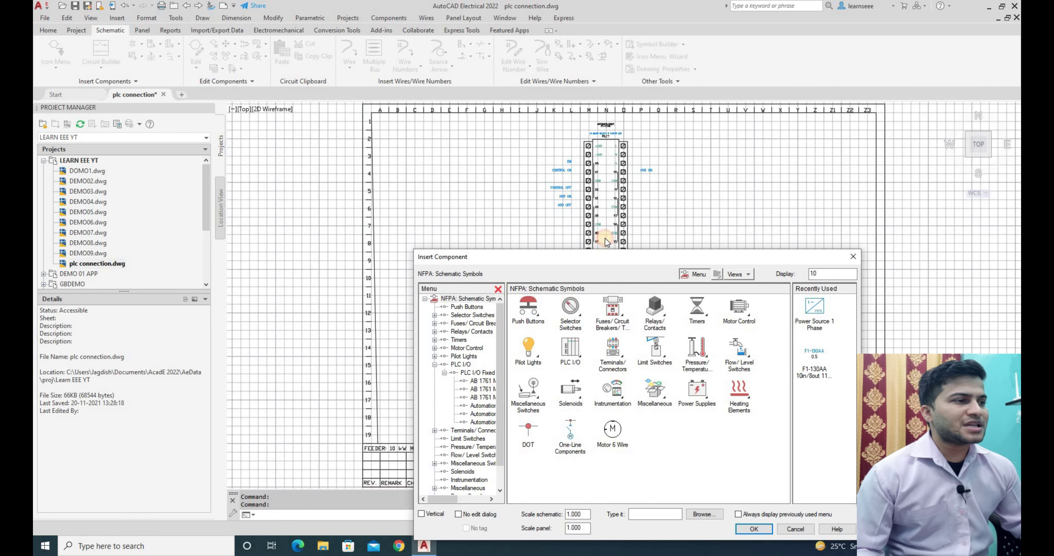
{"action": "left_click_drag", "start_coordinate": [606, 256], "coordinate": [601, 233]}
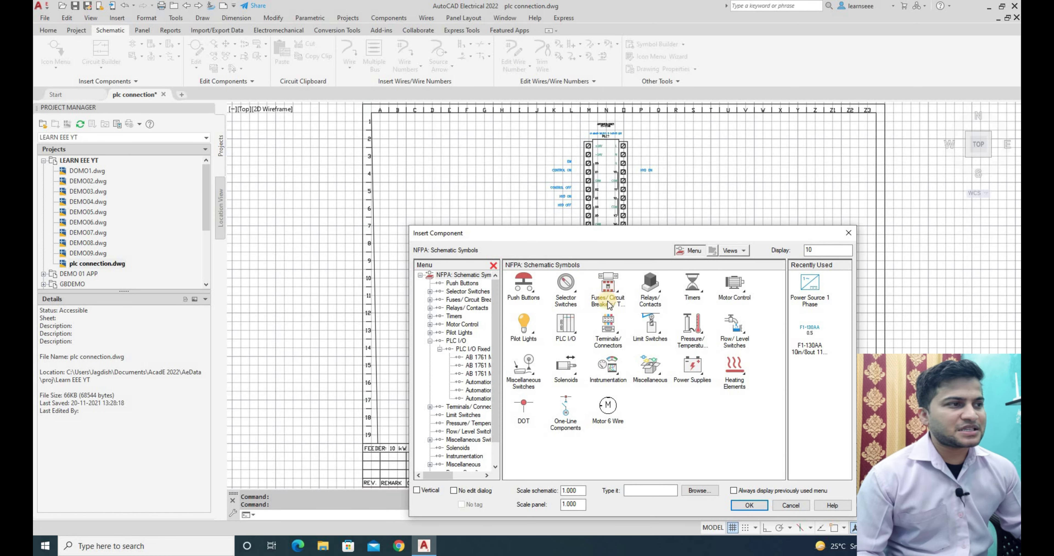
{"action": "left_click_drag", "start_coordinate": [638, 233], "coordinate": [628, 215]}
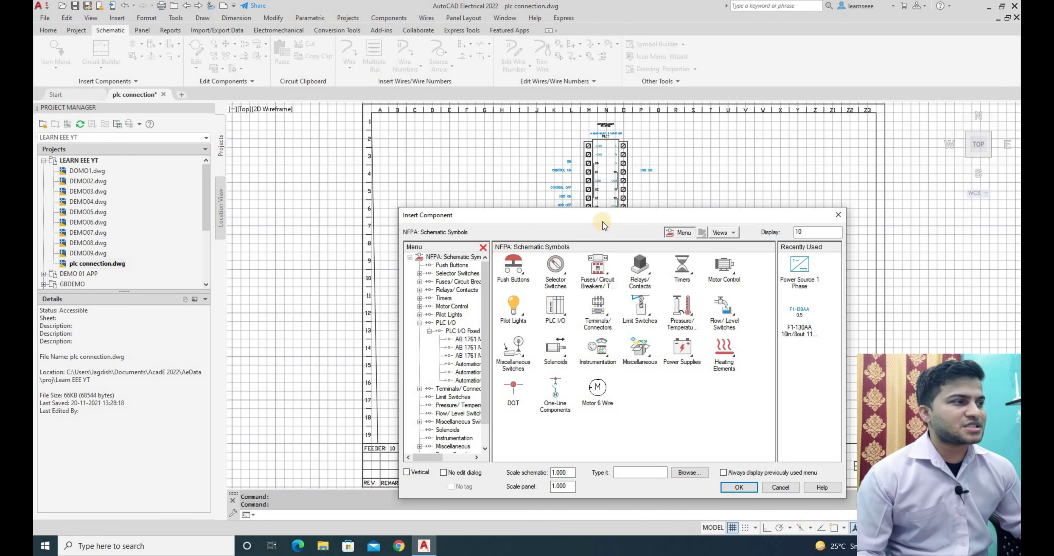
- Insert a single-phase power source at schematic scale 2 near grid C2, tagged PWS1
{"action": "left_click", "coordinate": [799, 264]}
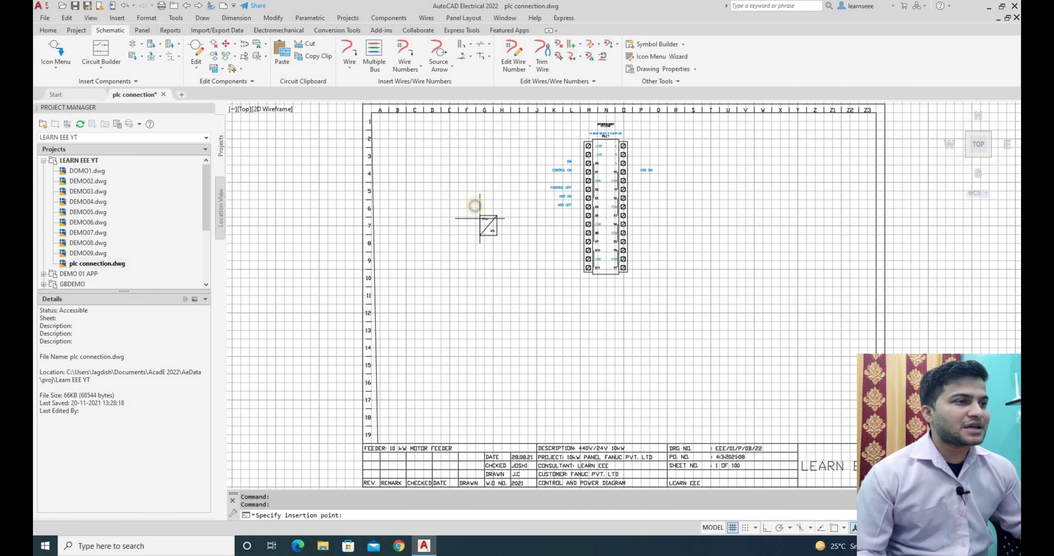
{"action": "left_click", "coordinate": [445, 187]}
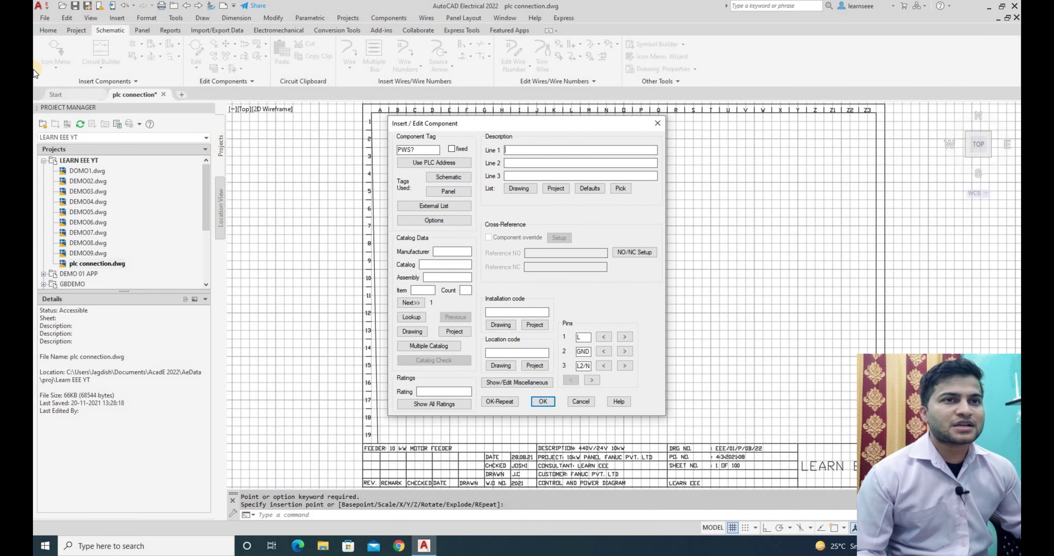
{"action": "key", "text": "Escape"}
{"action": "left_click", "coordinate": [59, 57]}
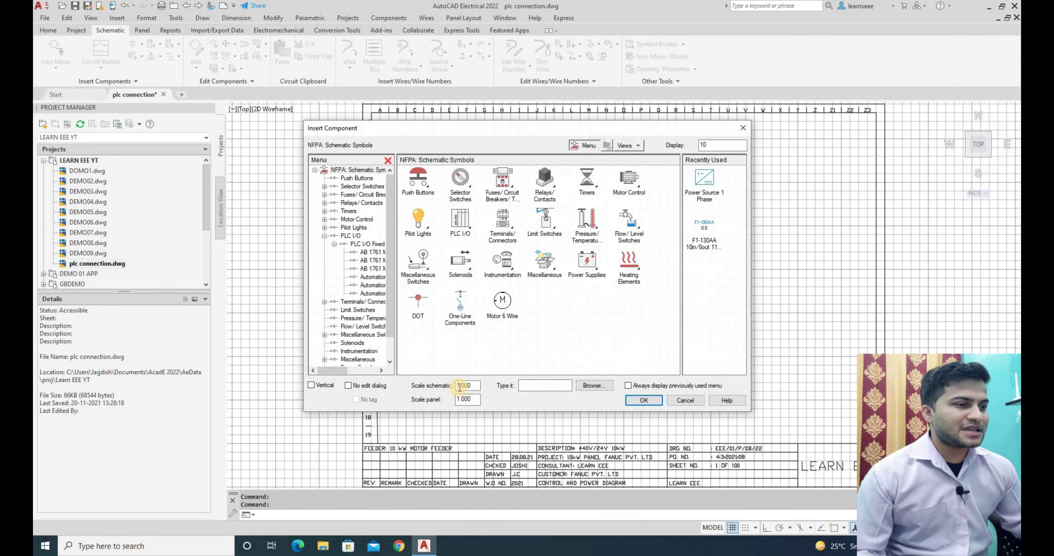
{"action": "key", "text": "Delete"}
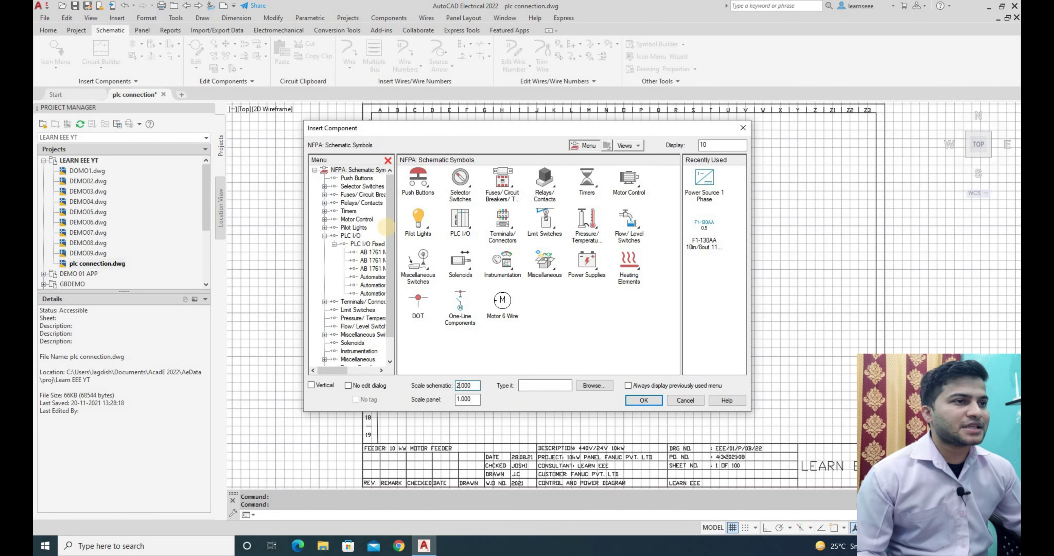
{"action": "left_click", "coordinate": [704, 180]}
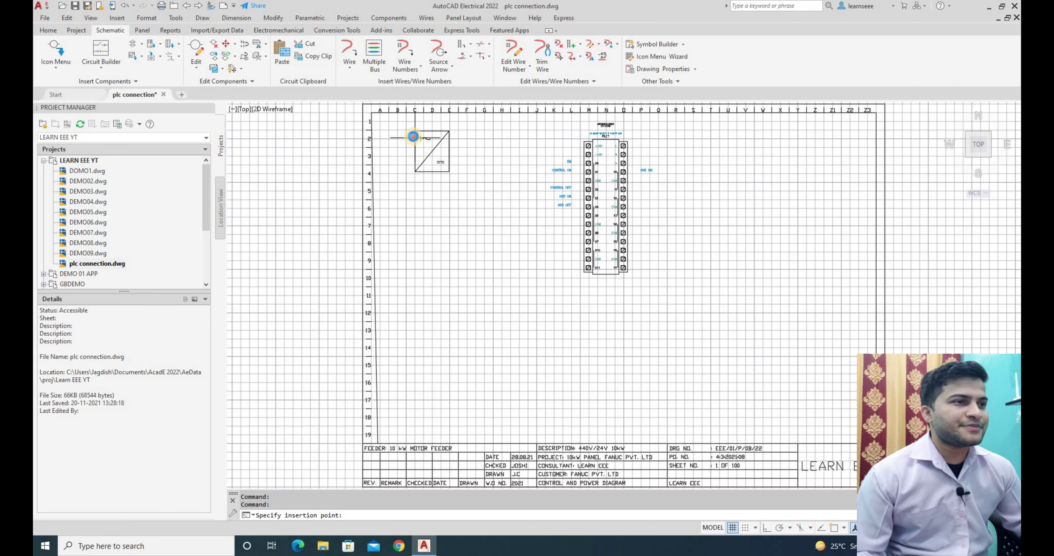
{"action": "left_click", "coordinate": [415, 138]}
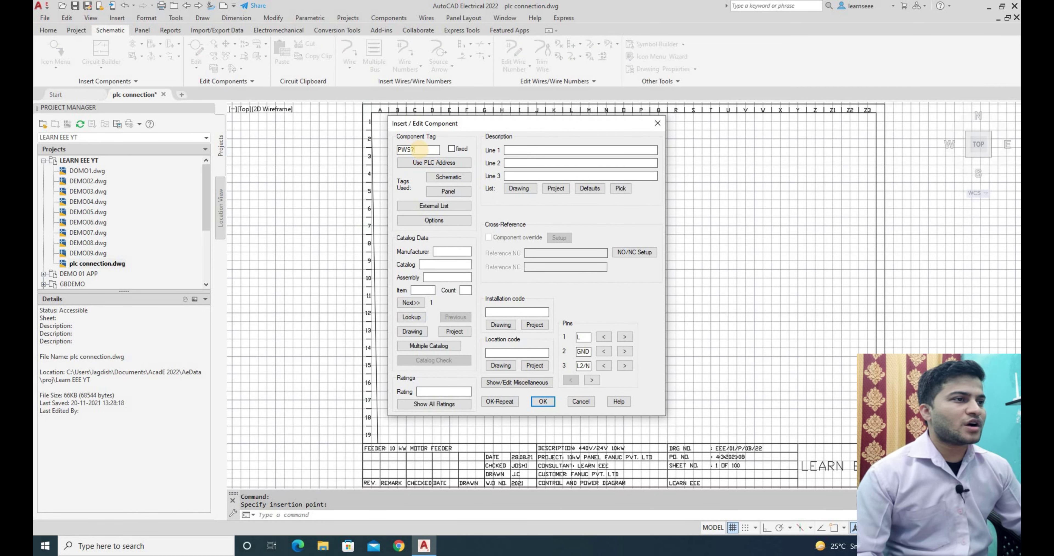
- Enter 'Power Supply' as description line 1 and look up catalog parts
{"action": "left_click", "coordinate": [525, 150]}
{"action": "type", "text": "P"}
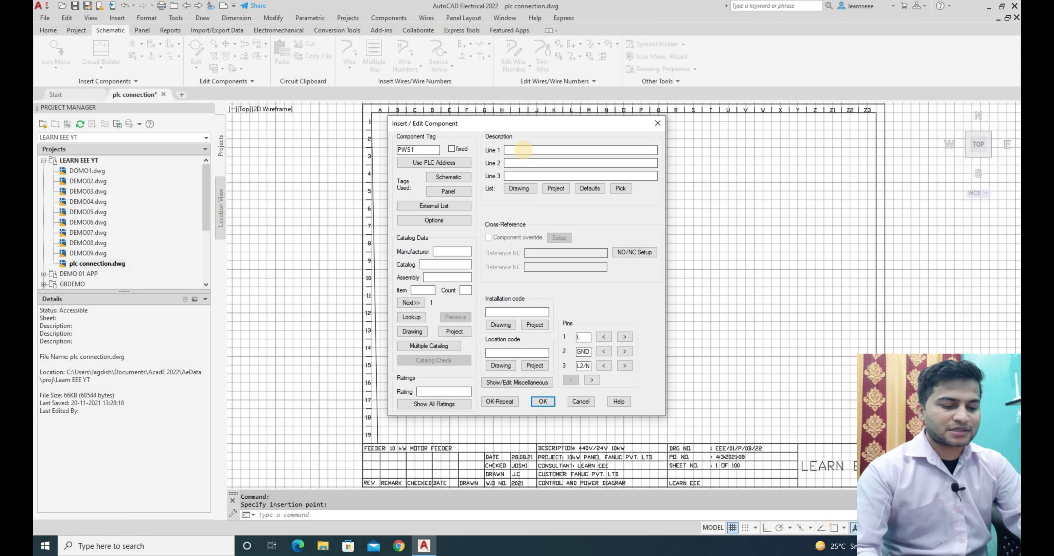
{"action": "type", "text": "ower S"}
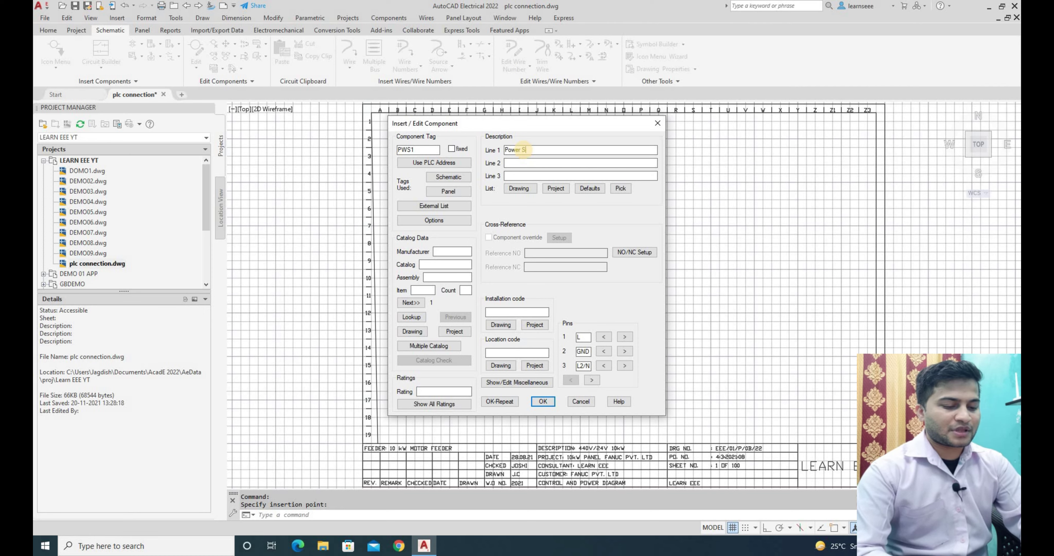
{"action": "type", "text": "upply"}
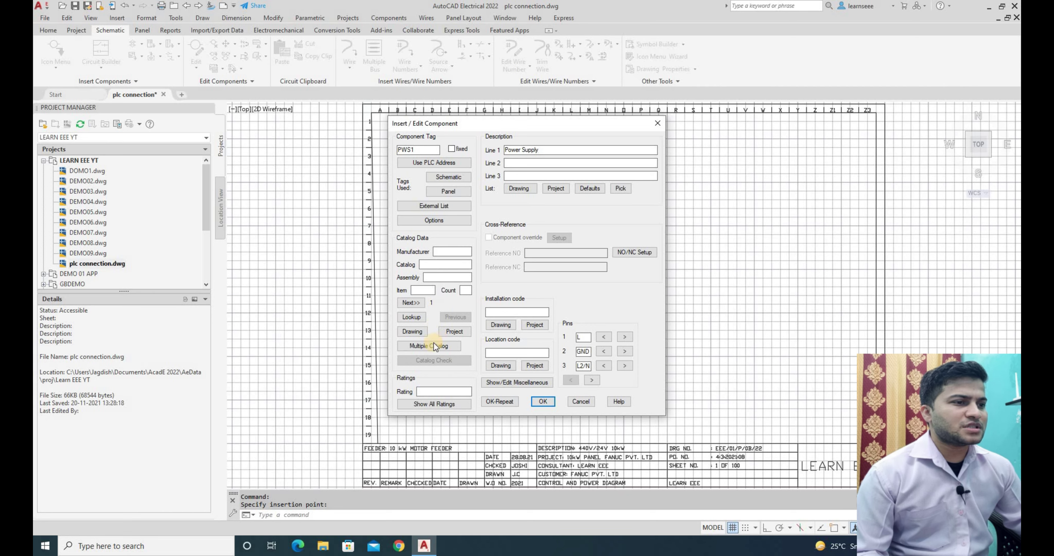
{"action": "left_click", "coordinate": [411, 317]}
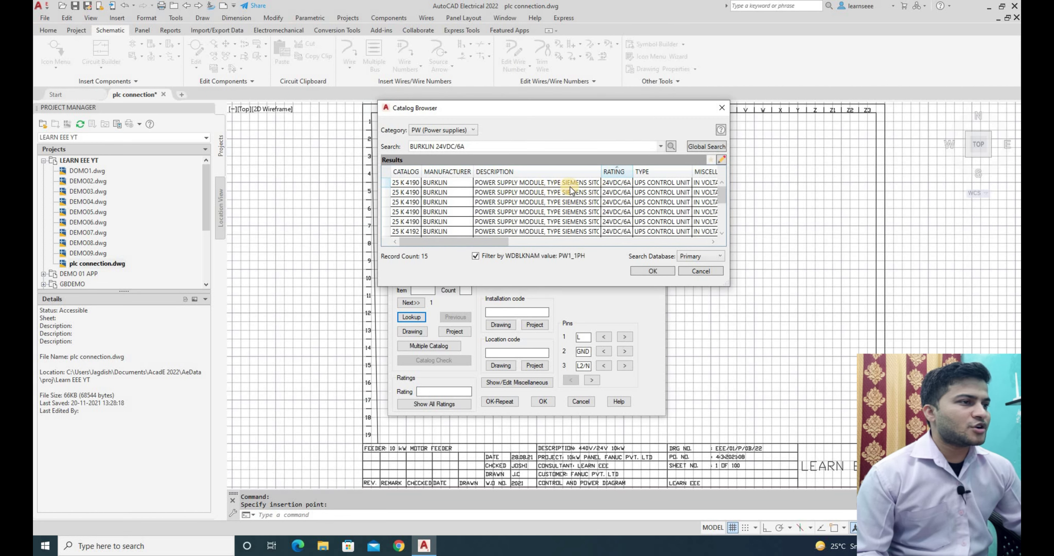
{"action": "left_click_drag", "start_coordinate": [498, 243], "coordinate": [524, 242]}
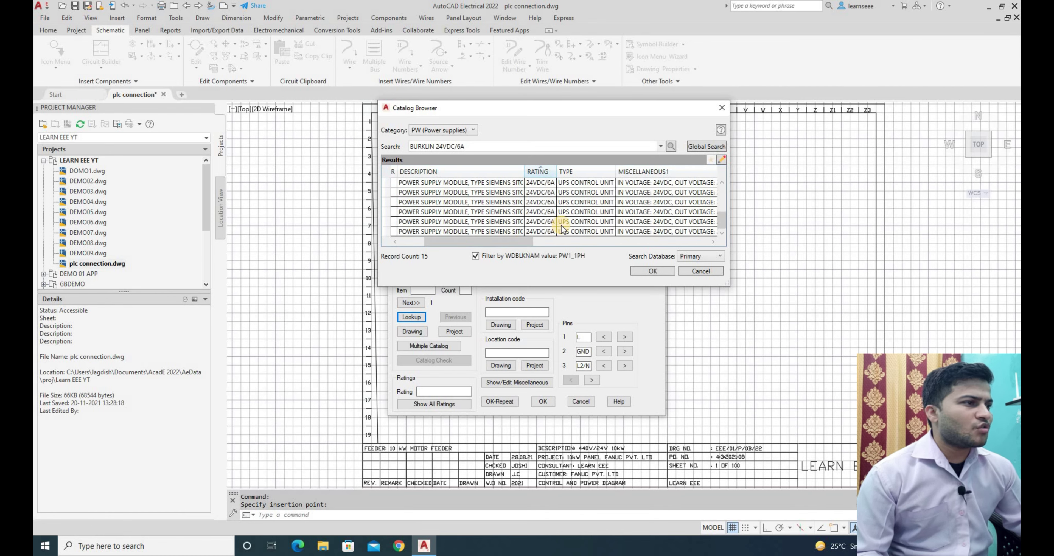
{"action": "scroll", "coordinate": [487, 188], "scroll_direction": "up", "scroll_amount": 2}
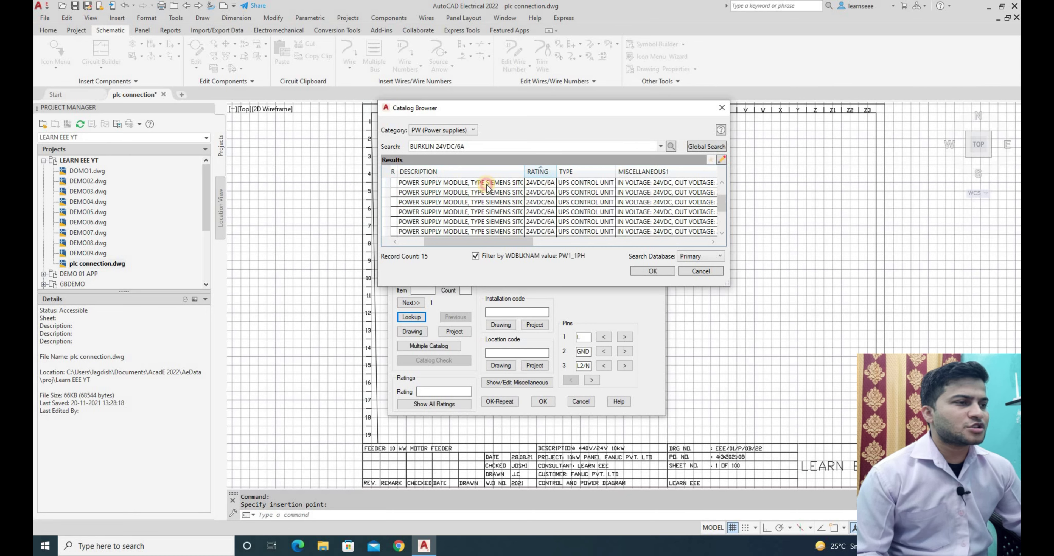
- Assign the Burklin 24VDC/6A part 25 K 4190, keeping the existing pinlist, and insert PWS1
{"action": "left_click", "coordinate": [540, 187]}
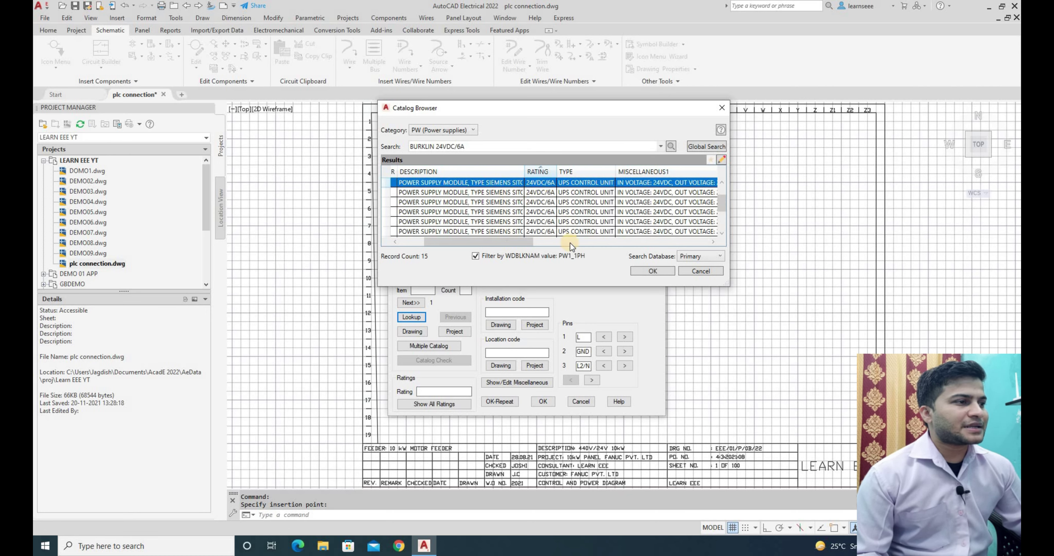
{"action": "left_click", "coordinate": [648, 271]}
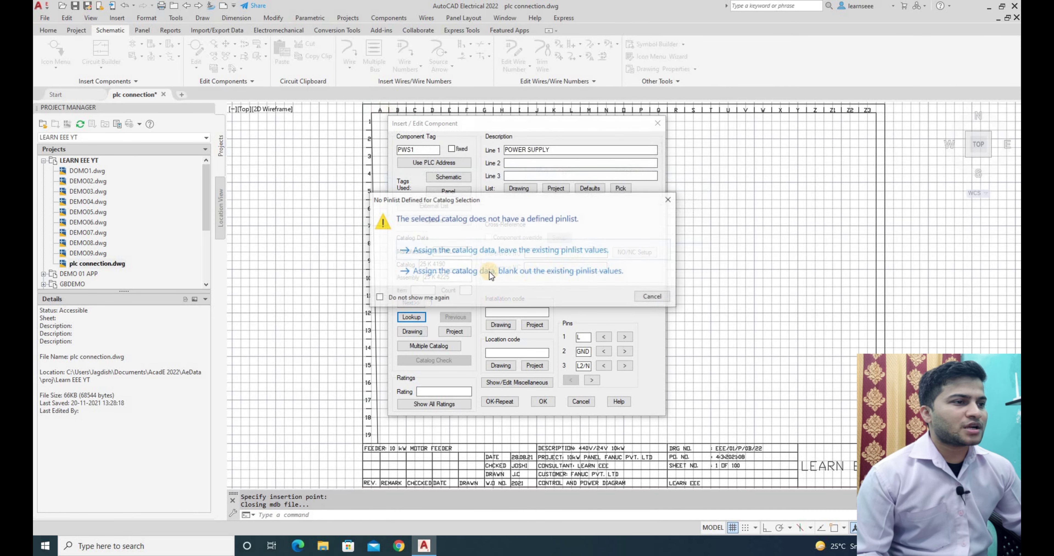
{"action": "key", "text": "Return"}
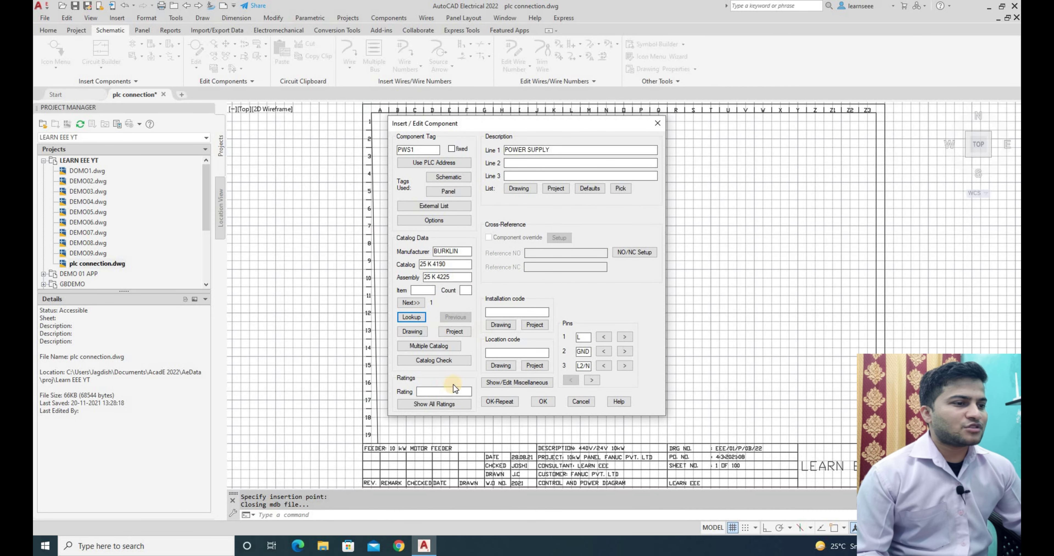
{"action": "left_click", "coordinate": [542, 402]}
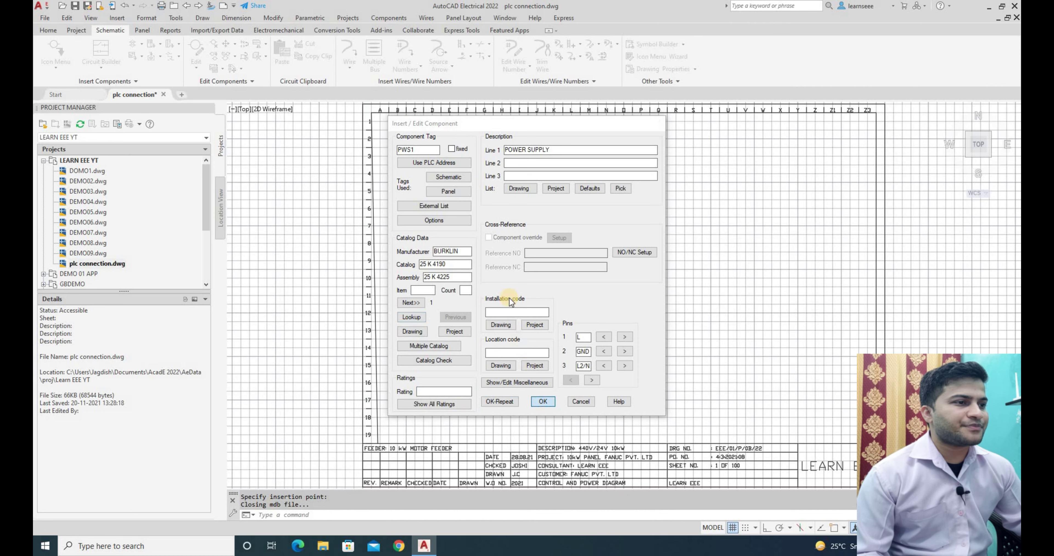
{"action": "left_click", "coordinate": [459, 276]}
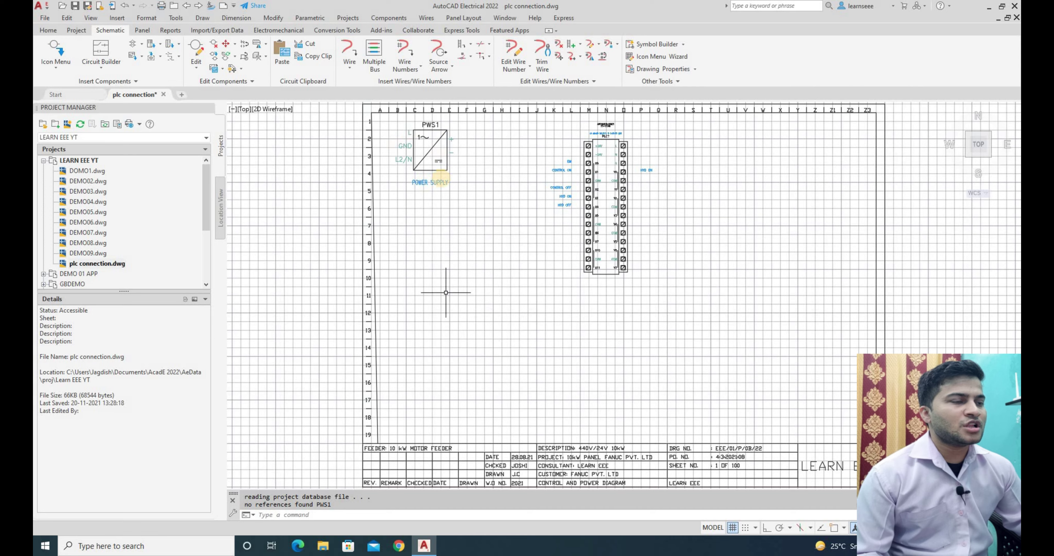
- Zoom in on PWS1's L, GND, L2/N and +/− terminals beside the PLC
{"action": "scroll", "coordinate": [418, 111], "scroll_direction": "up", "scroll_amount": 4}
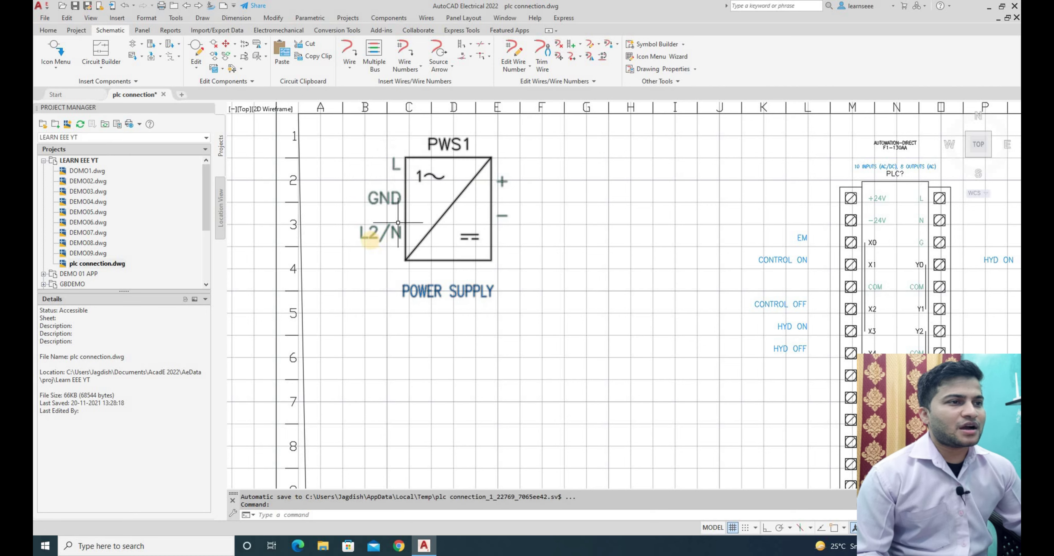
{"action": "left_click", "coordinate": [392, 172]}
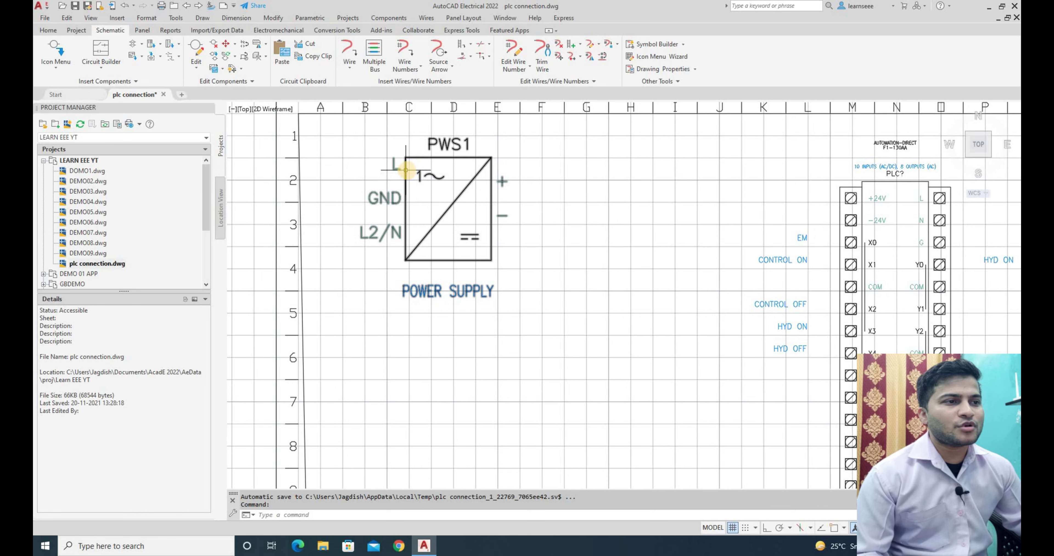
{"action": "left_click", "coordinate": [404, 237]}
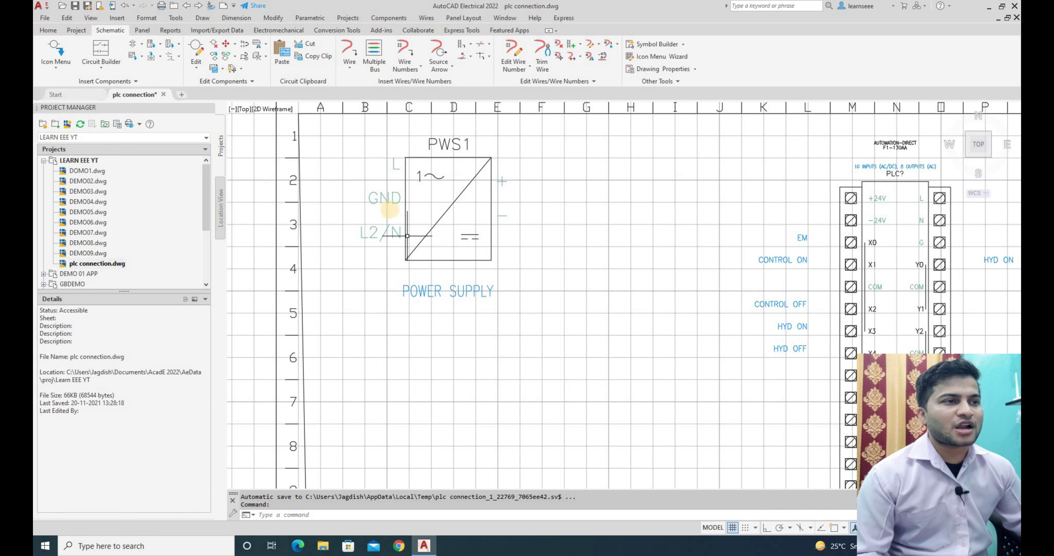
{"action": "left_click", "coordinate": [538, 260]}
{"action": "middle_click", "coordinate": [539, 260]}
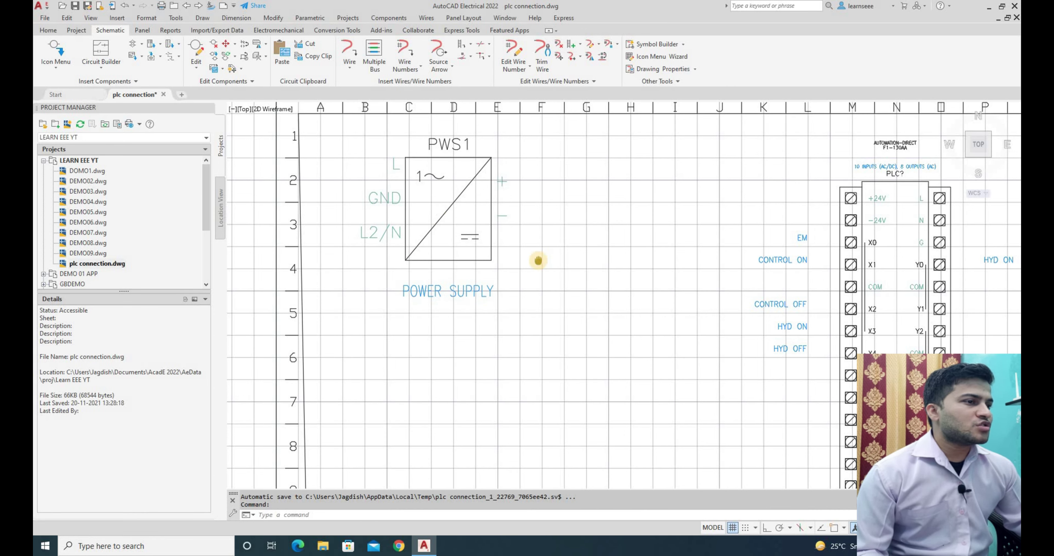
{"action": "middle_click", "coordinate": [539, 260]}
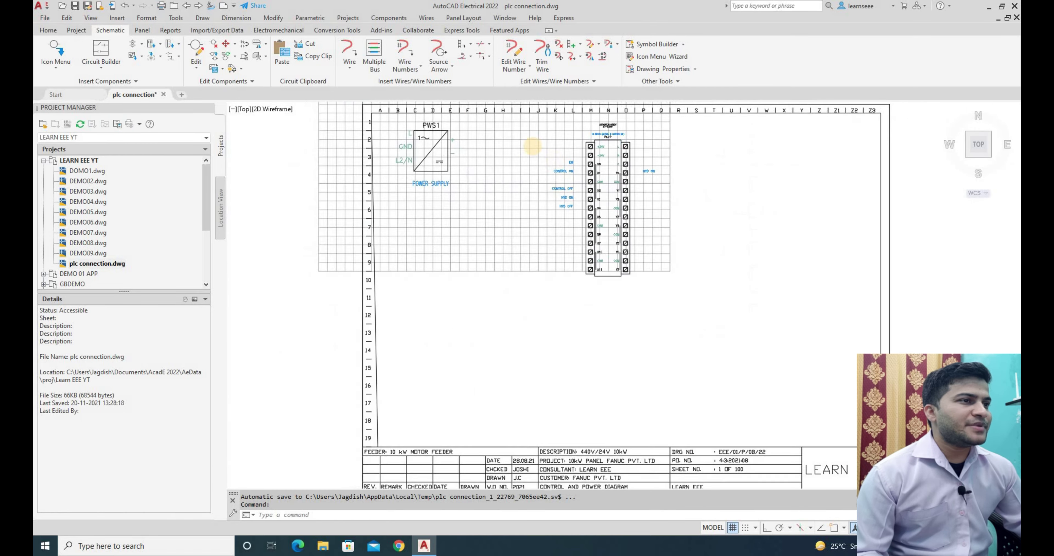
{"action": "scroll", "coordinate": [507, 119], "scroll_direction": "up", "scroll_amount": 3}
{"action": "scroll", "coordinate": [507, 117], "scroll_direction": "down", "scroll_amount": 2}
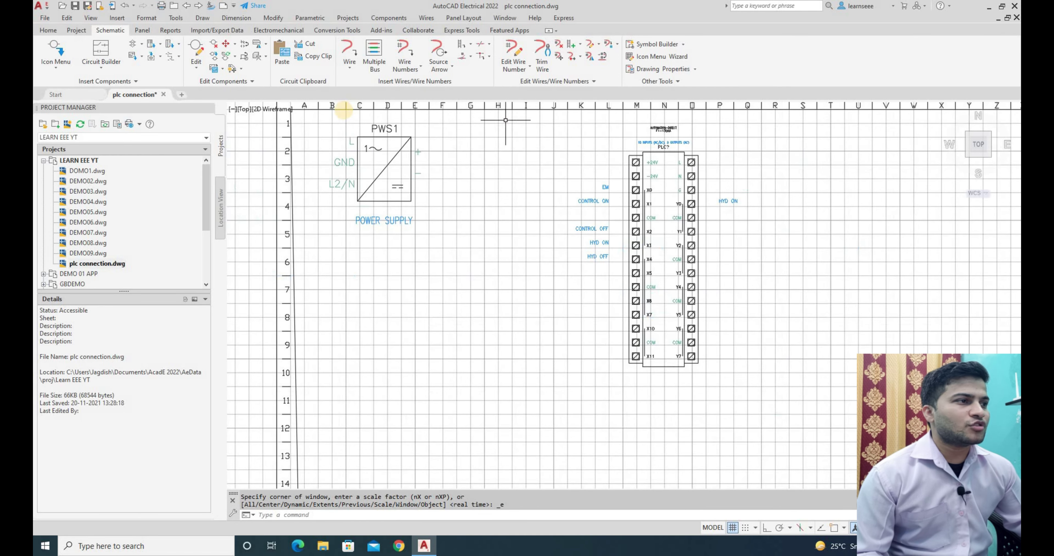
{"action": "scroll", "coordinate": [344, 109], "scroll_direction": "up", "scroll_amount": 3}
{"action": "scroll", "coordinate": [344, 110], "scroll_direction": "down", "scroll_amount": 2}
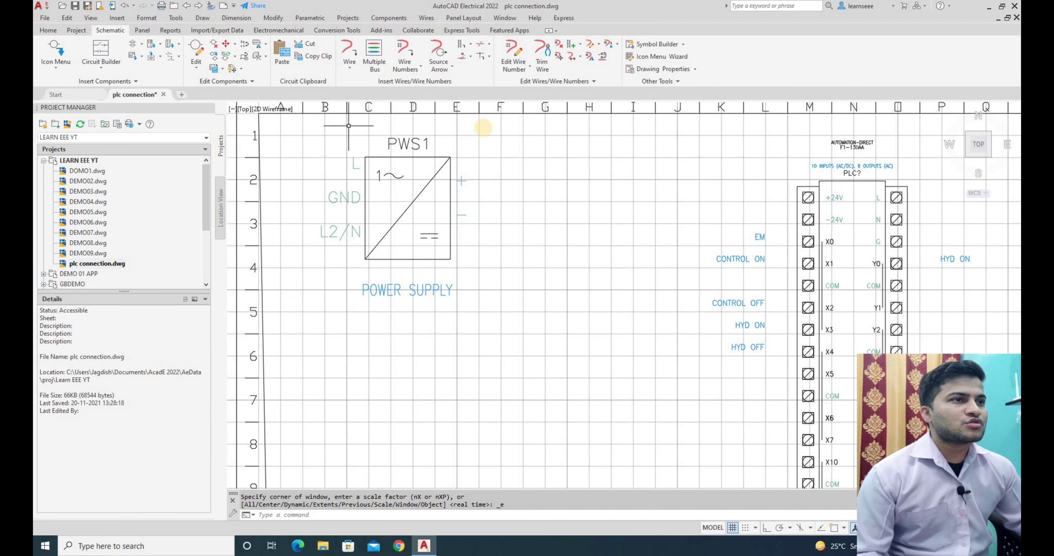
- Draw short wires leading left from PWS1's L, L2/N and GND terminals
{"action": "left_click", "coordinate": [349, 48]}
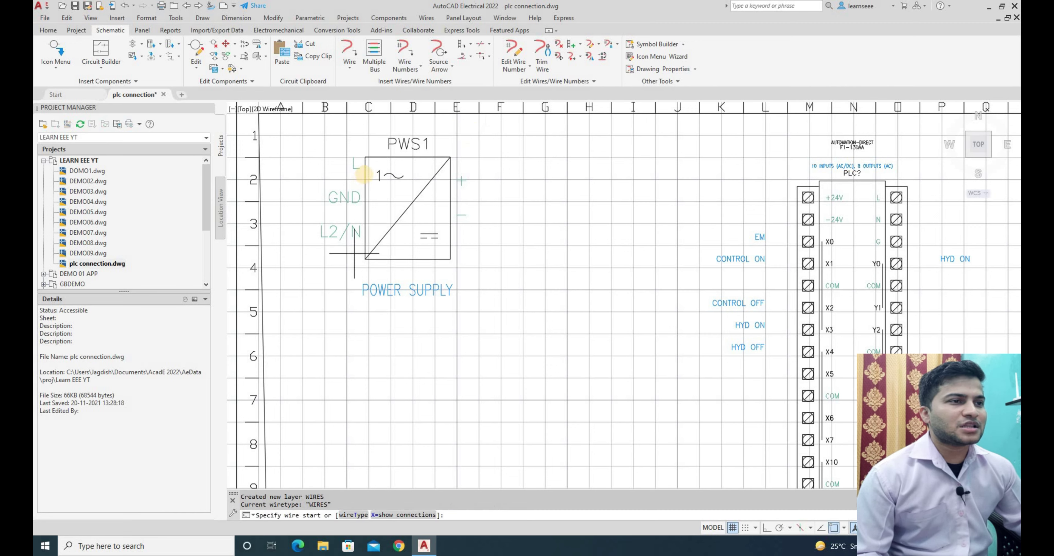
{"action": "left_click", "coordinate": [365, 176]}
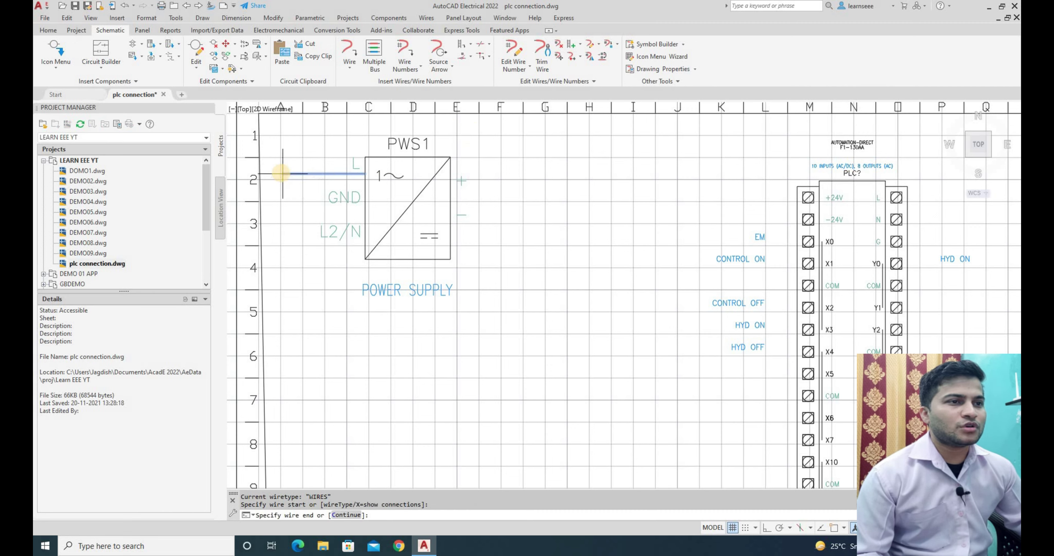
{"action": "left_click", "coordinate": [281, 173]}
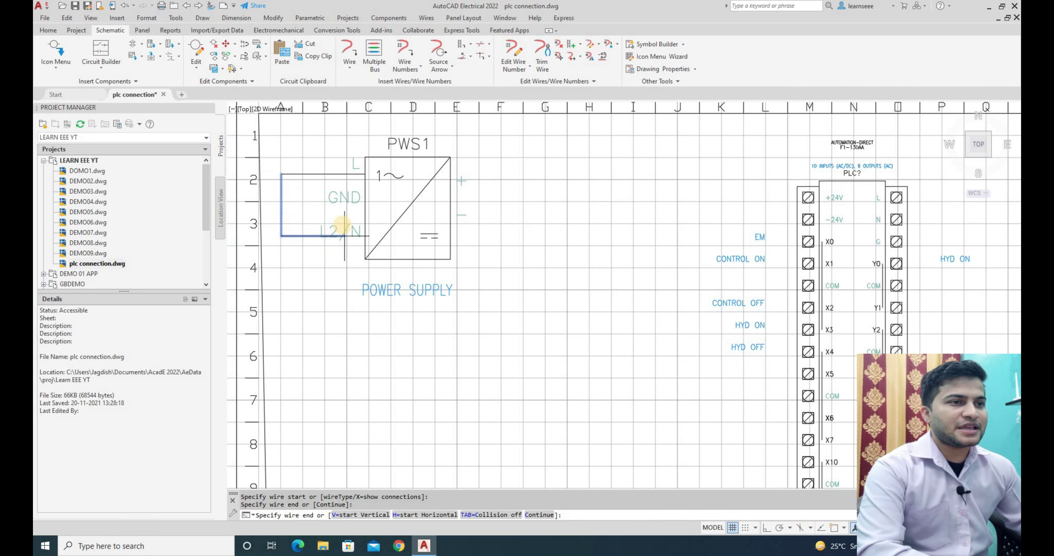
{"action": "key", "text": "Return"}
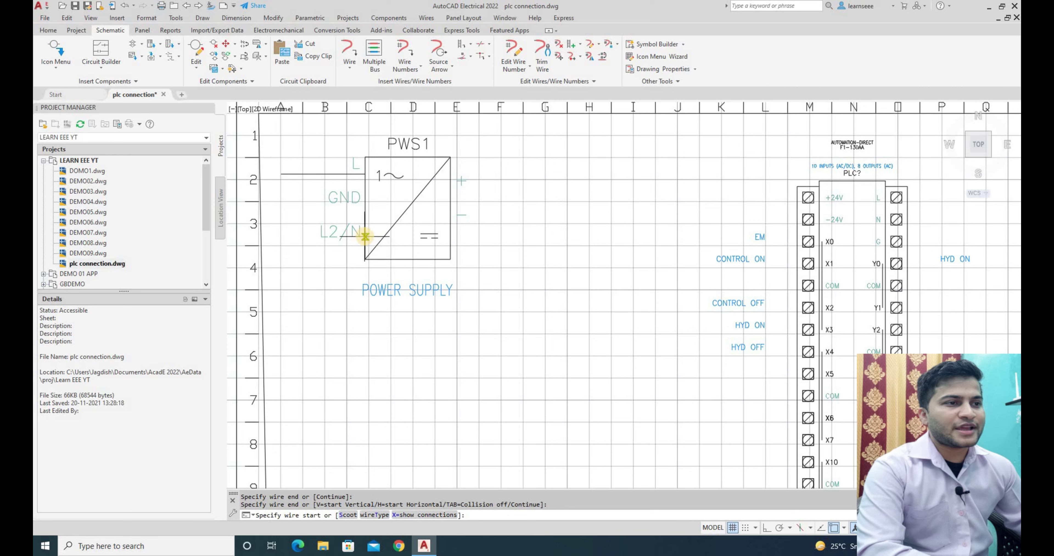
{"action": "left_click", "coordinate": [283, 242]}
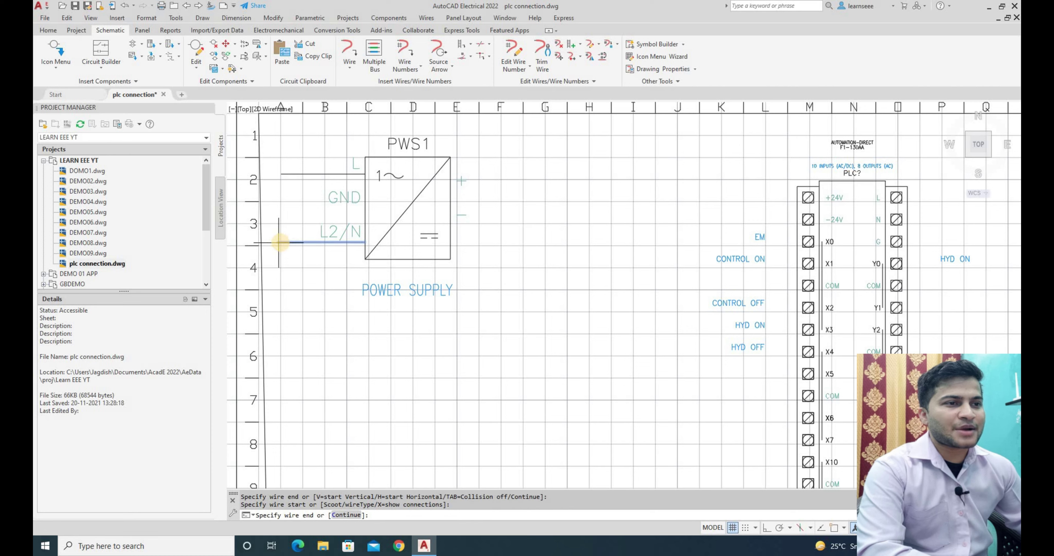
{"action": "left_click", "coordinate": [280, 242]}
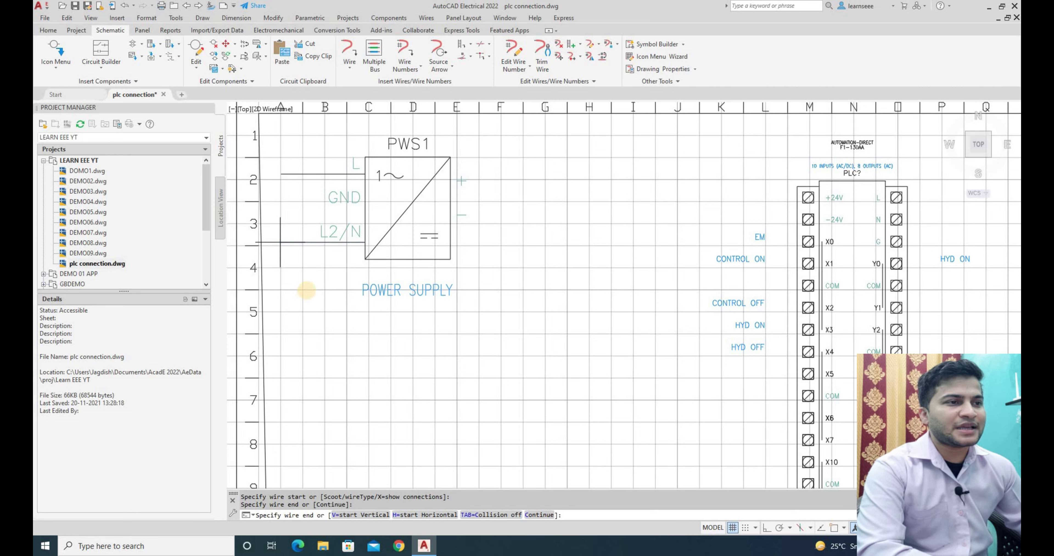
{"action": "key", "text": "Return"}
{"action": "left_click", "coordinate": [353, 206]}
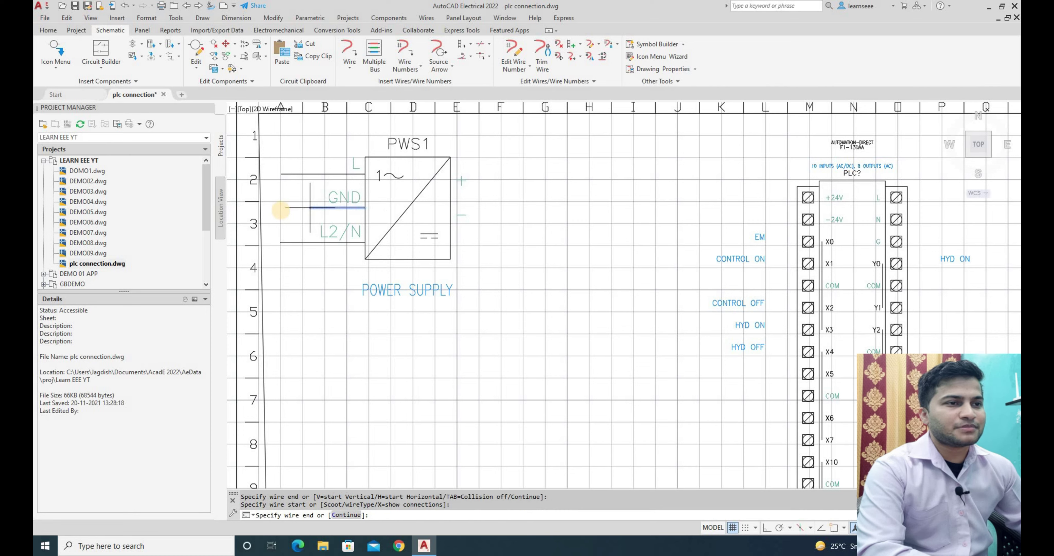
{"action": "left_click", "coordinate": [280, 208]}
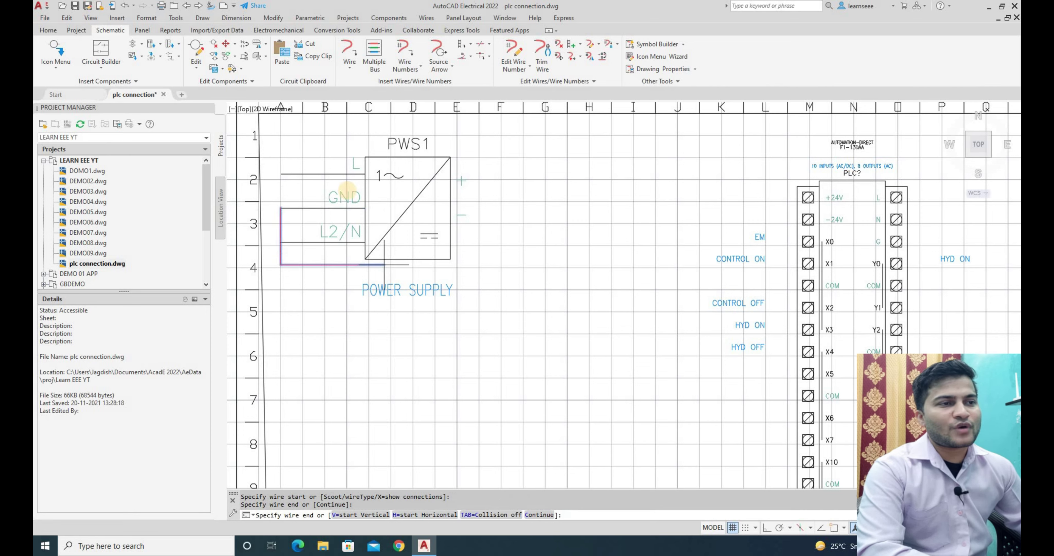
{"action": "key", "text": "Return"}
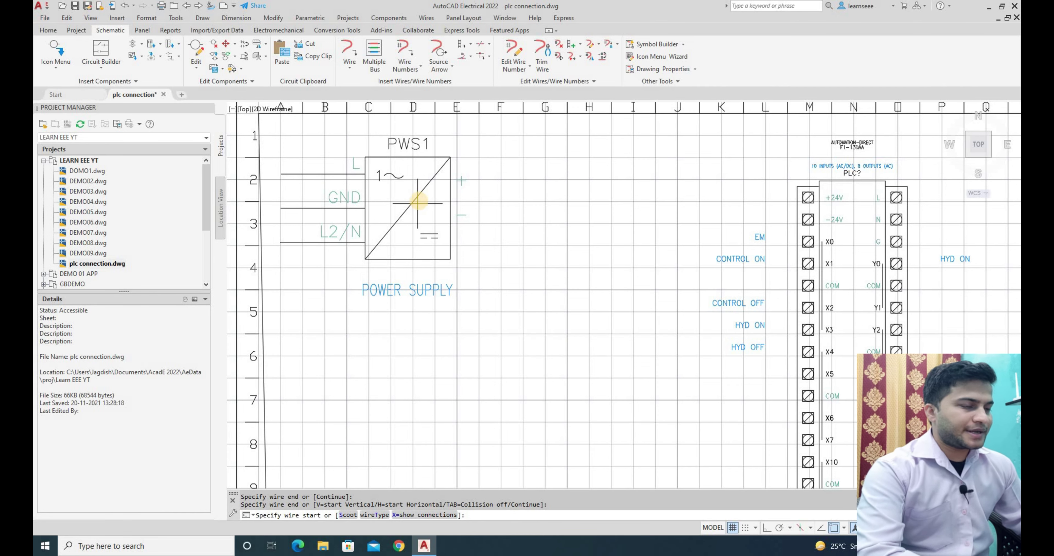
- Wire PWS1 + to the PLC +24V terminal and PWS1 − to −24V
{"action": "left_click", "coordinate": [468, 179]}
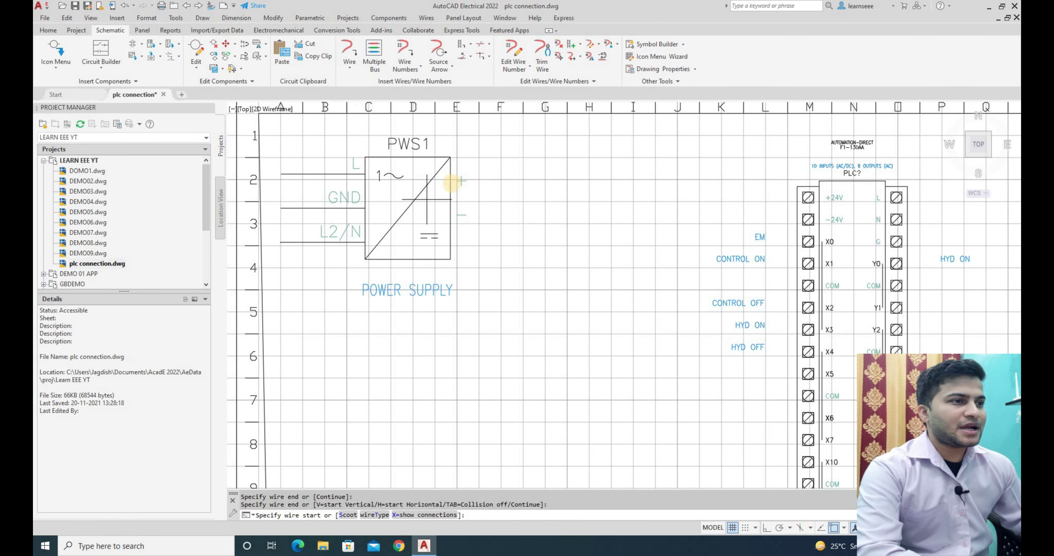
{"action": "left_click", "coordinate": [454, 191]}
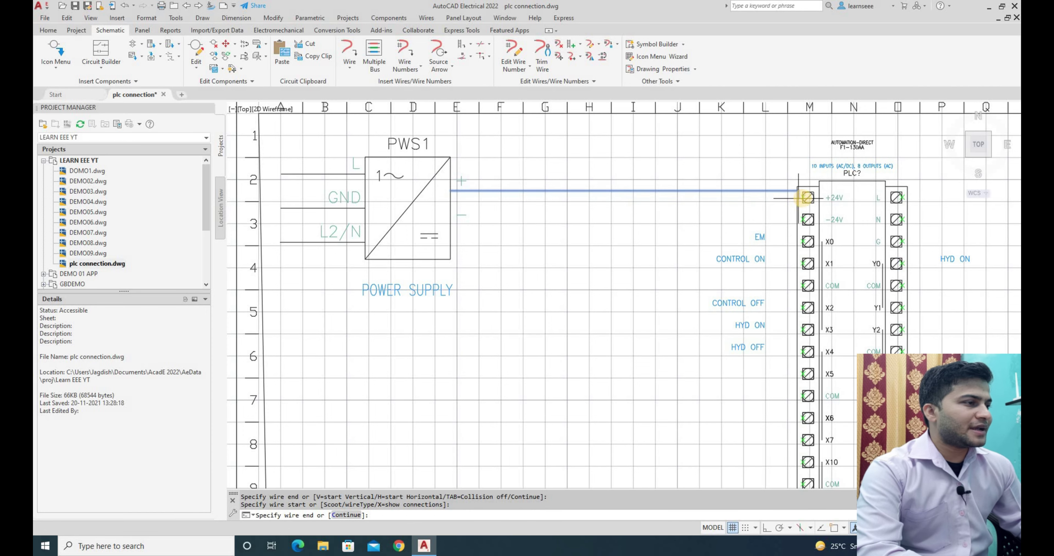
{"action": "left_click", "coordinate": [806, 198]}
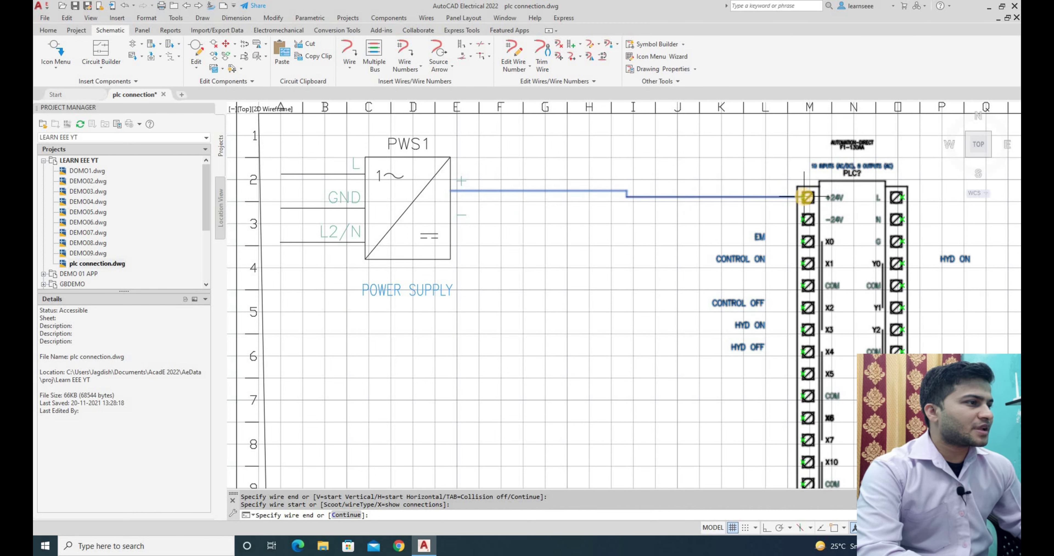
{"action": "left_click", "coordinate": [804, 197]}
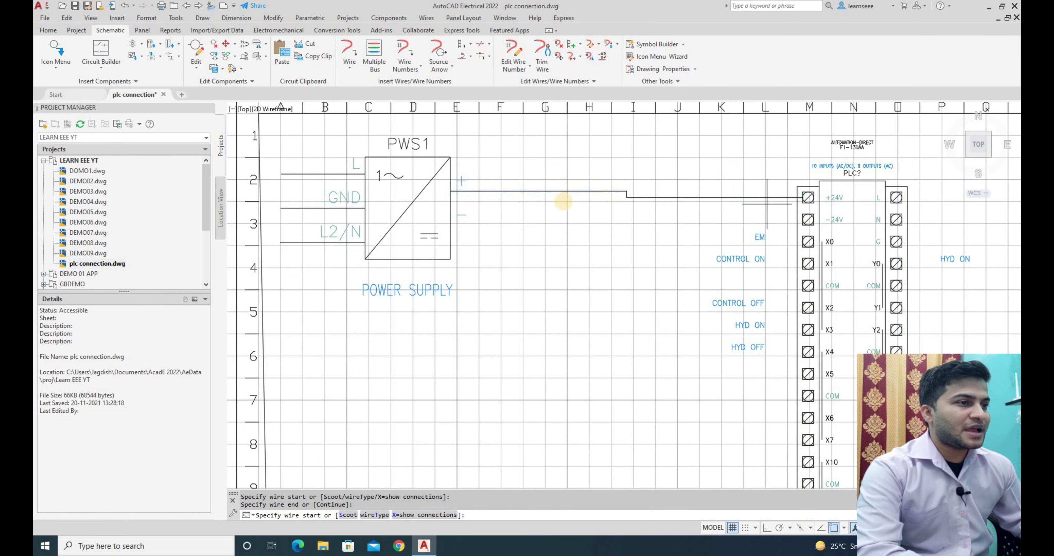
{"action": "left_click", "coordinate": [452, 226]}
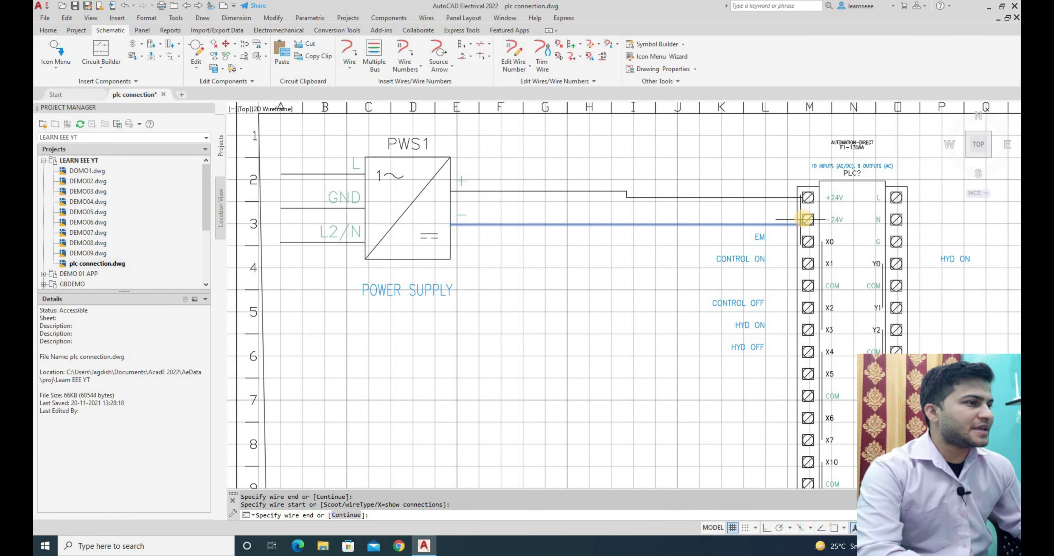
{"action": "left_click", "coordinate": [805, 219]}
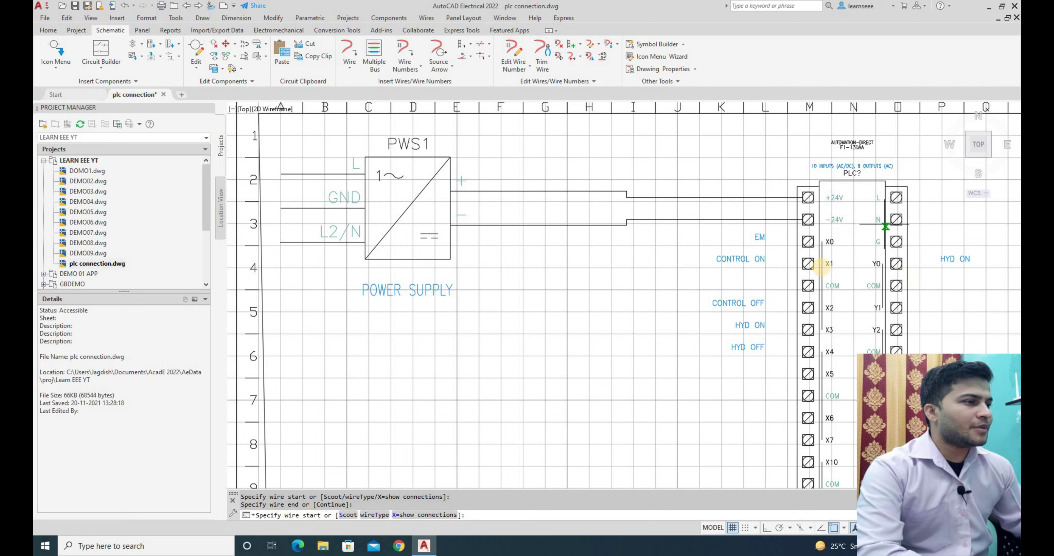
{"action": "middle_click", "coordinate": [635, 301]}
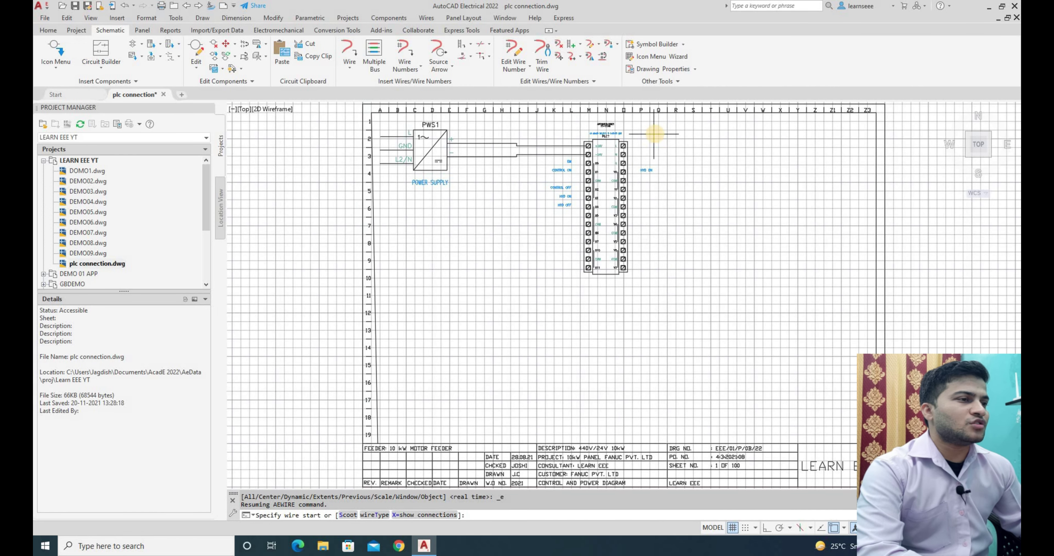
{"action": "scroll", "coordinate": [654, 134], "scroll_direction": "up", "scroll_amount": 4}
{"action": "scroll", "coordinate": [655, 139], "scroll_direction": "down", "scroll_amount": 2}
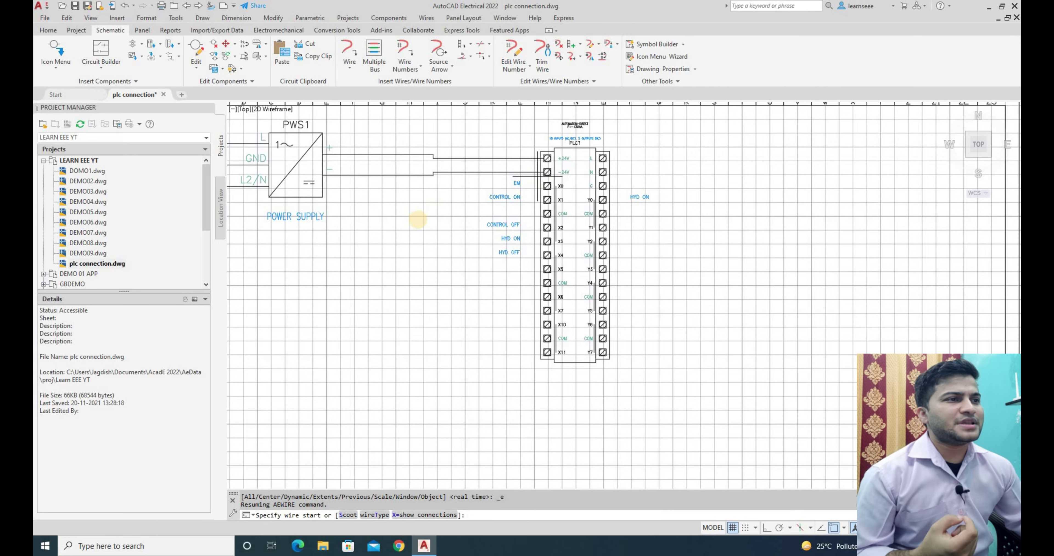
{"action": "middle_click", "coordinate": [483, 228]}
{"action": "middle_click", "coordinate": [483, 228]}
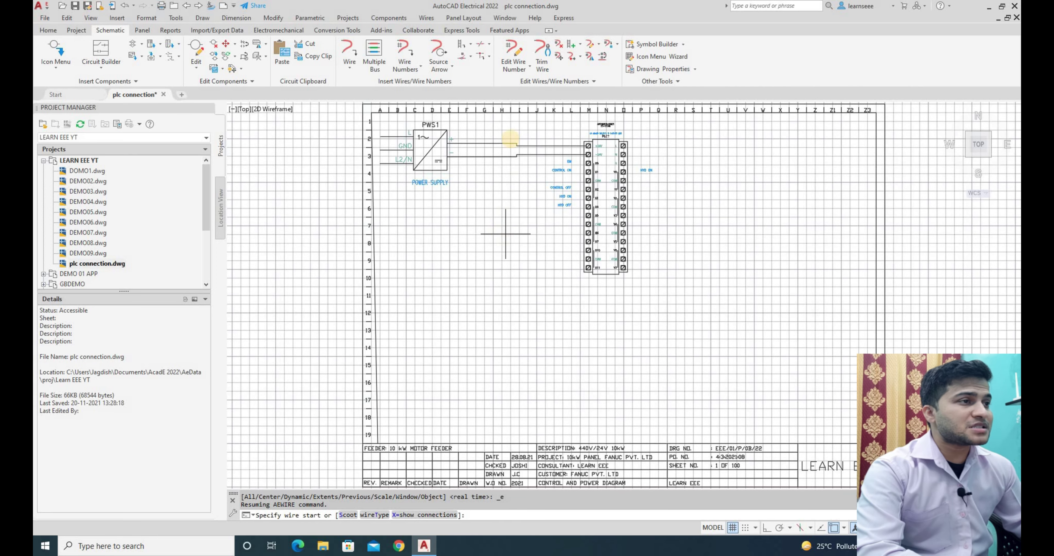
{"action": "scroll", "coordinate": [541, 136], "scroll_direction": "up", "scroll_amount": 4}
{"action": "scroll", "coordinate": [546, 122], "scroll_direction": "down", "scroll_amount": 2}
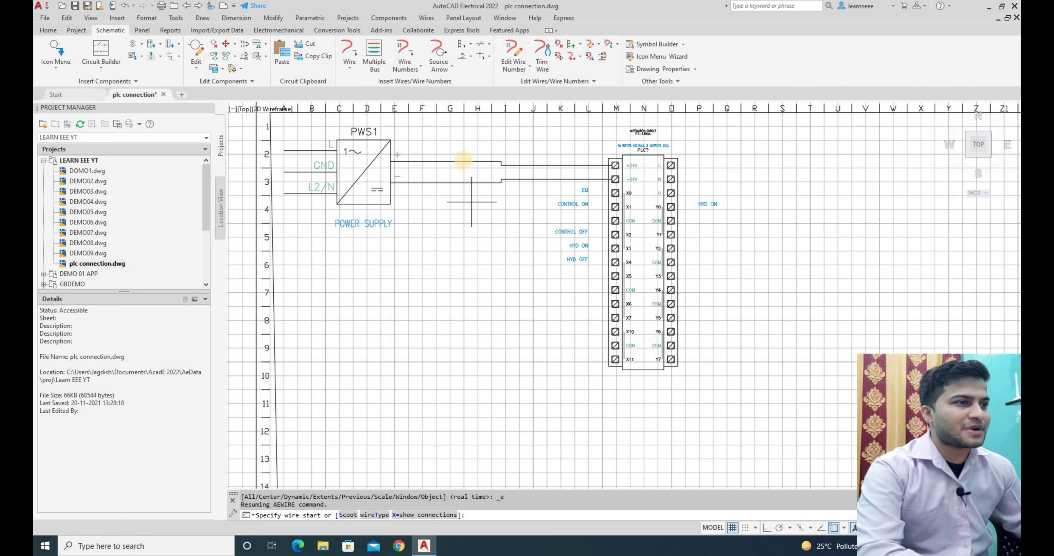
- Drop a feed line from the top supply wire to X11 and tie inputs X0–X3 to it
{"action": "left_click", "coordinate": [464, 162]}
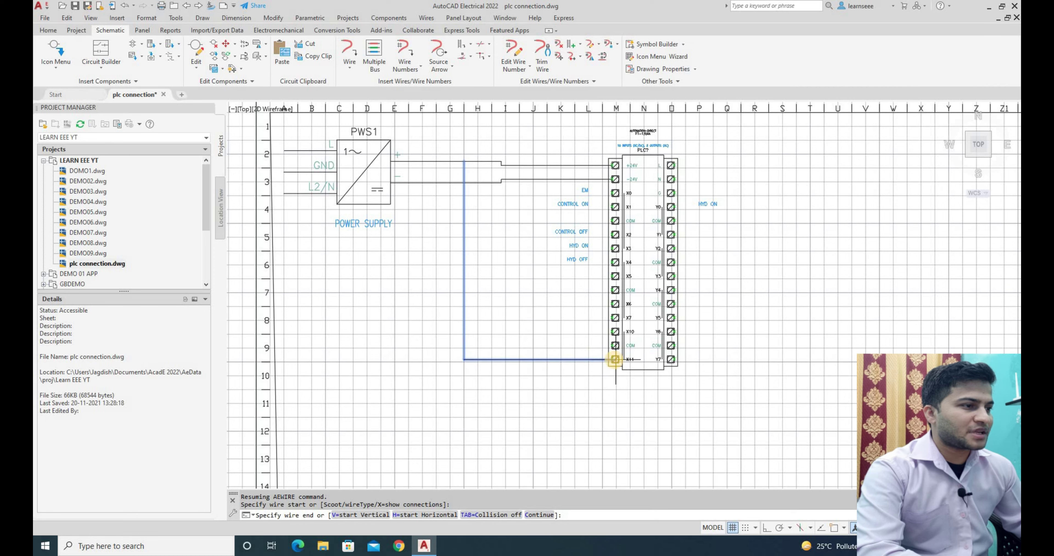
{"action": "left_click", "coordinate": [614, 359]}
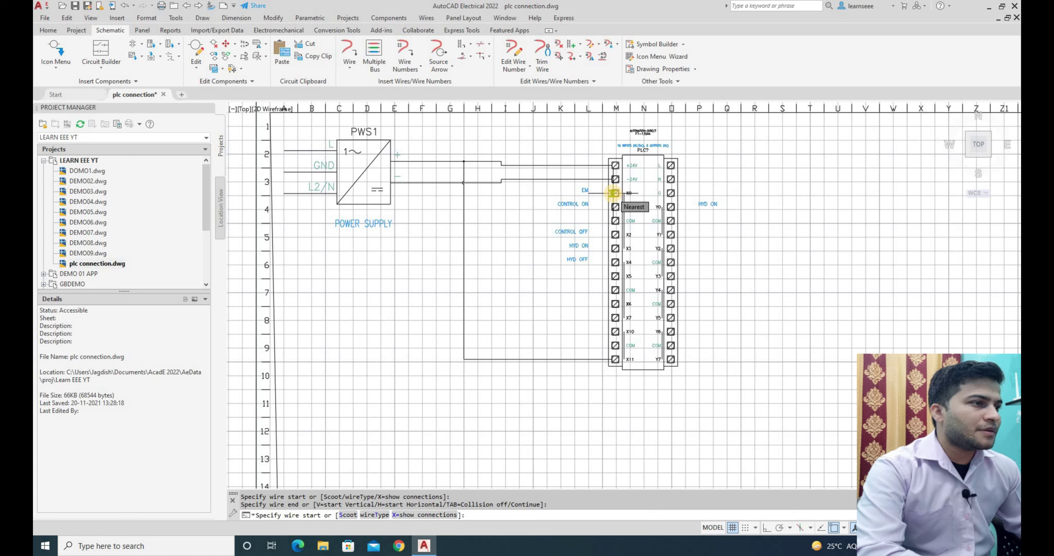
{"action": "left_click", "coordinate": [614, 193]}
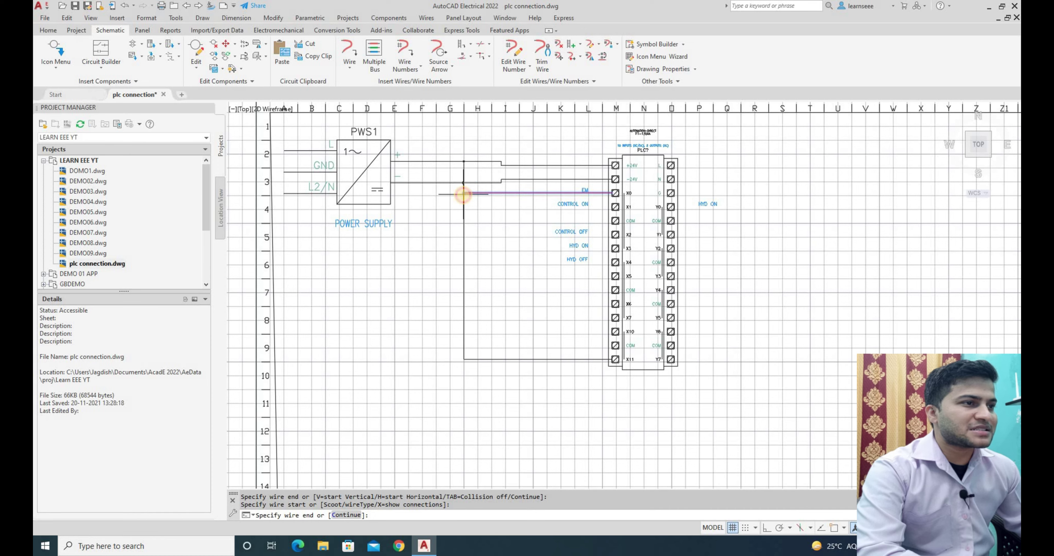
{"action": "left_click", "coordinate": [463, 194]}
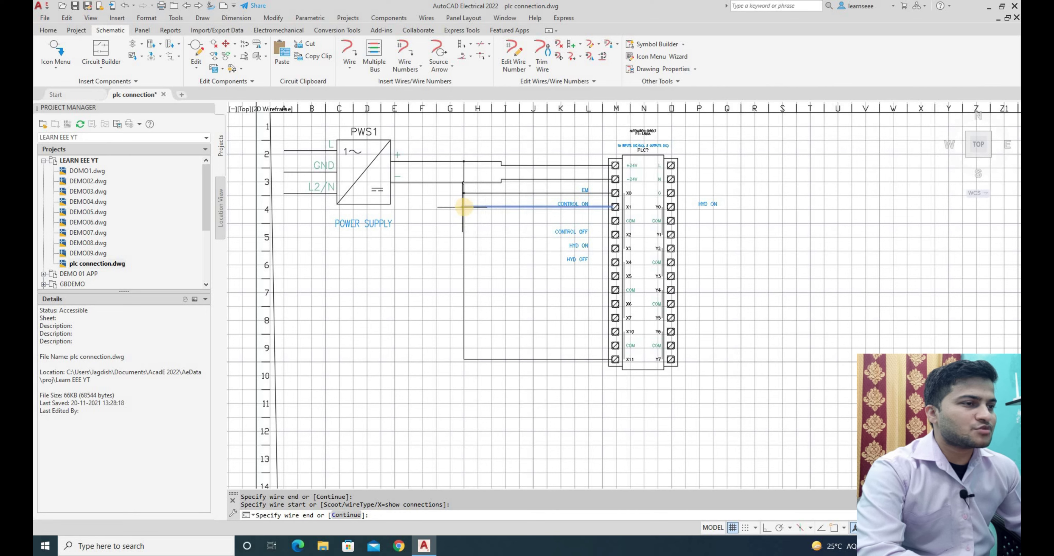
{"action": "left_click", "coordinate": [615, 207]}
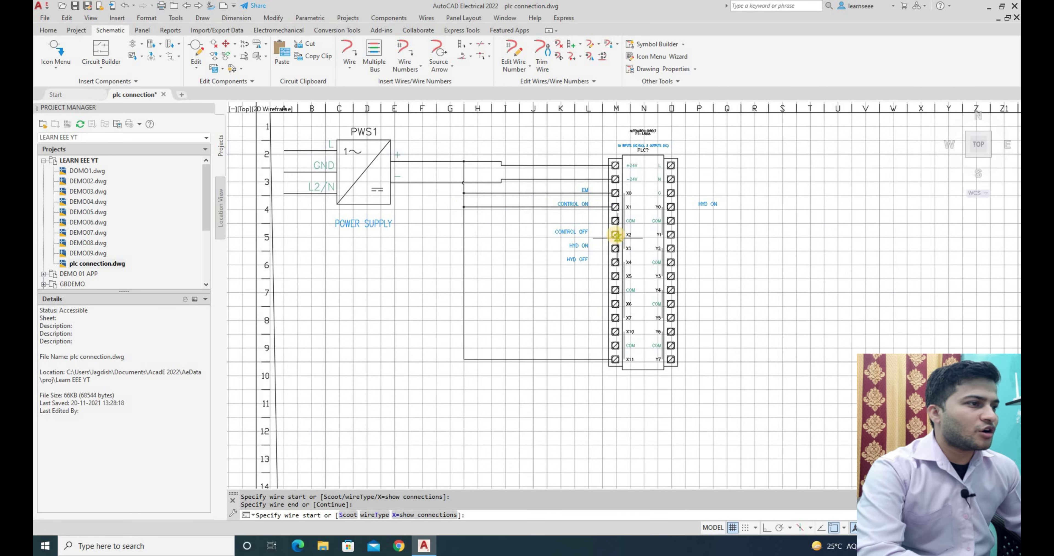
{"action": "left_click", "coordinate": [616, 237]}
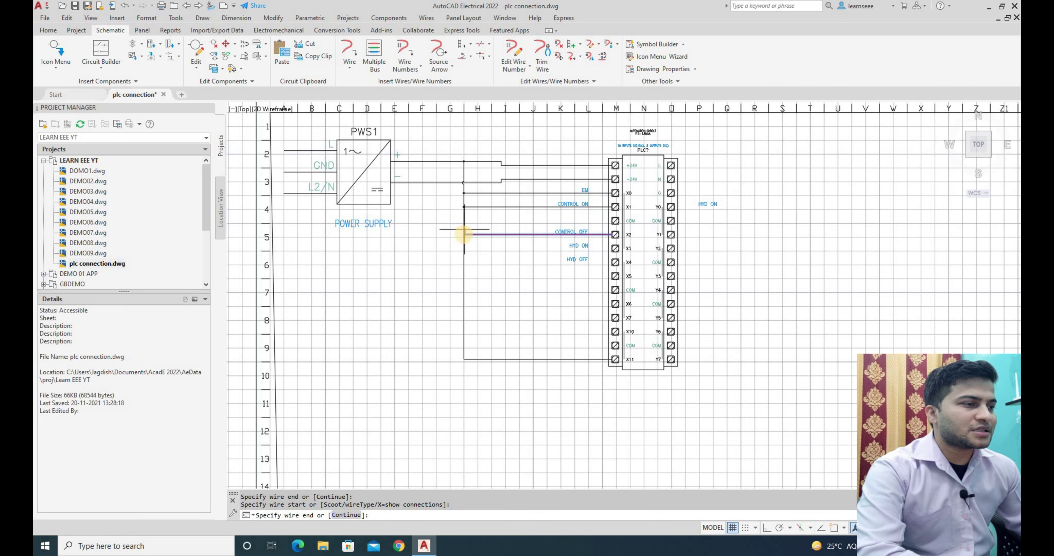
{"action": "left_click", "coordinate": [463, 235]}
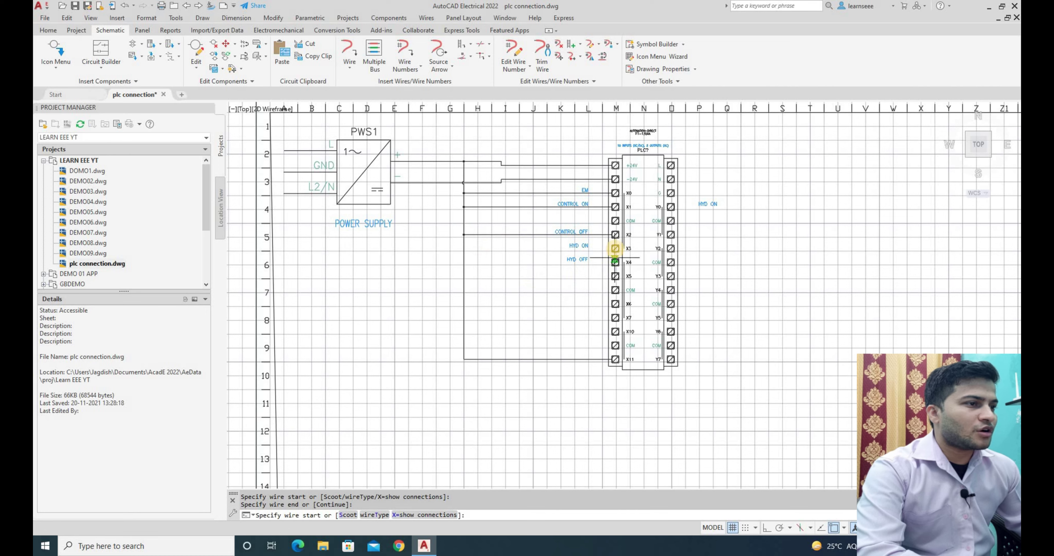
{"action": "left_click", "coordinate": [615, 248]}
{"action": "left_click", "coordinate": [464, 248]}
- Wire input X4 to the feed line, then delete the stray HYD OFF wire at X4
{"action": "left_click", "coordinate": [599, 265]}
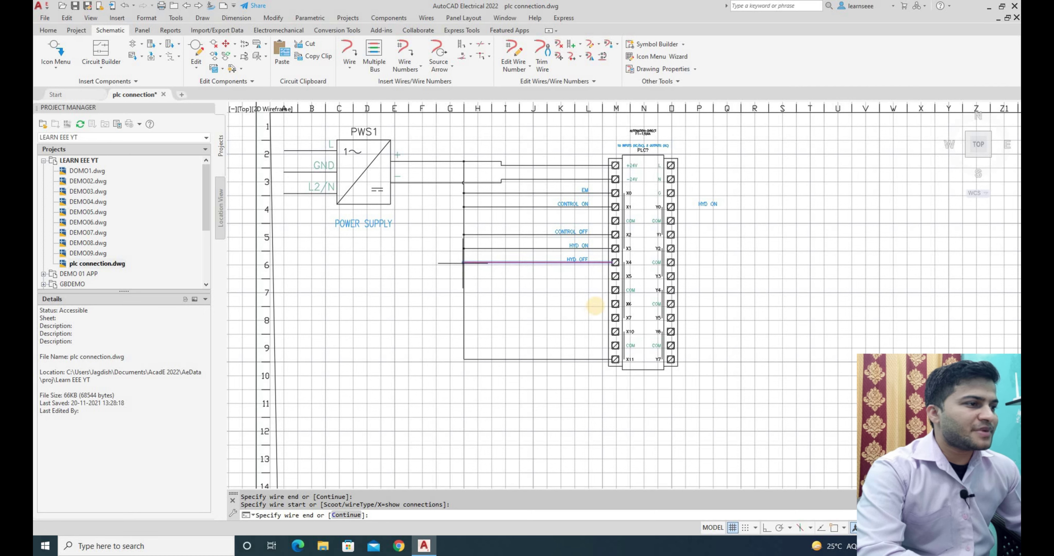
{"action": "left_click", "coordinate": [463, 263]}
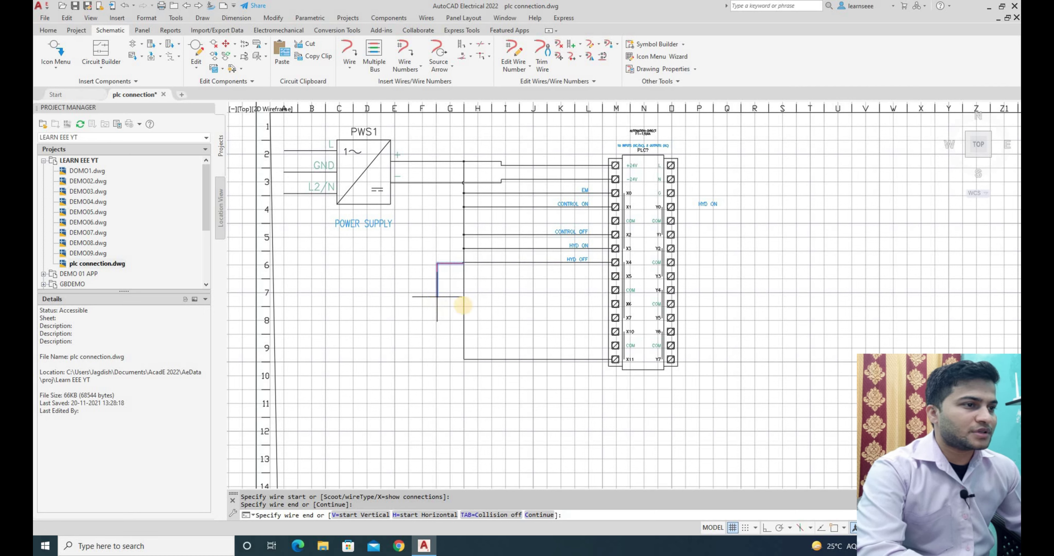
{"action": "key", "text": "Escape"}
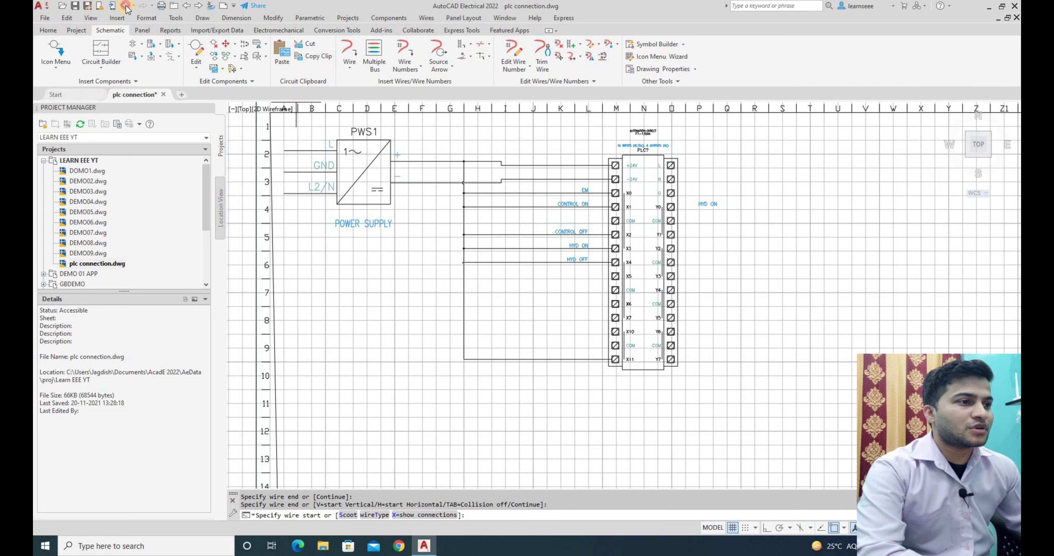
{"action": "key", "text": "Escape"}
{"action": "left_click", "coordinate": [503, 262]}
{"action": "key", "text": "Delete"}
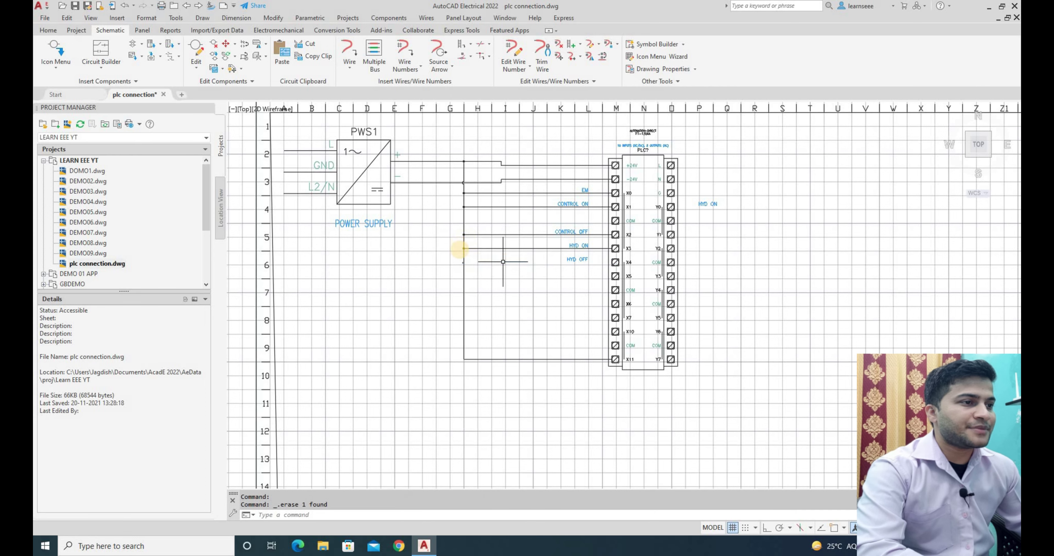
{"action": "scroll", "coordinate": [446, 270], "scroll_direction": "up", "scroll_amount": 5}
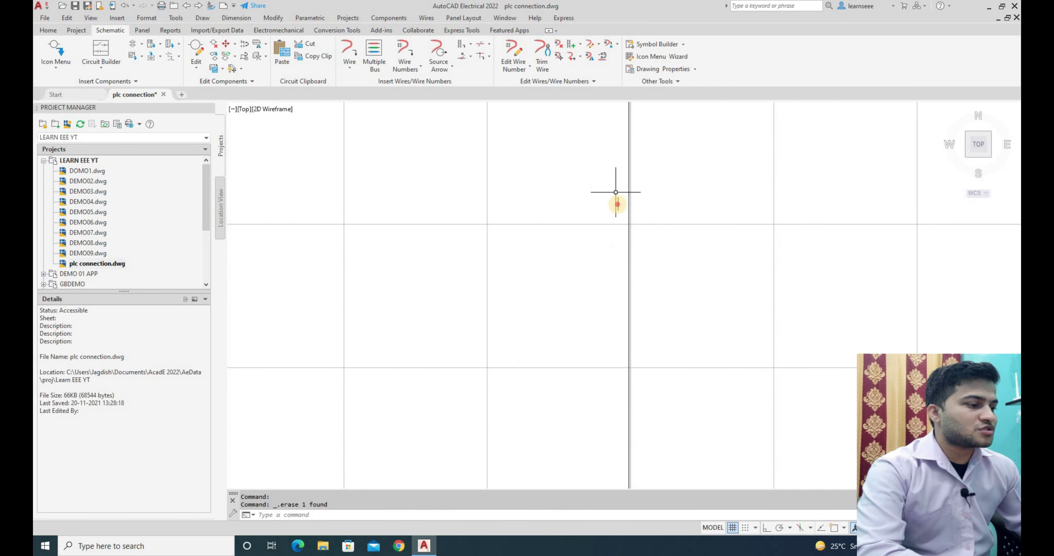
- Wire inputs X4 and X5 left to the vertical supply bus
{"action": "double_click", "coordinate": [611, 225]}
{"action": "scroll", "coordinate": [517, 177], "scroll_direction": "up", "scroll_amount": 5}
{"action": "left_click", "coordinate": [344, 65]}
{"action": "left_click", "coordinate": [691, 277]}
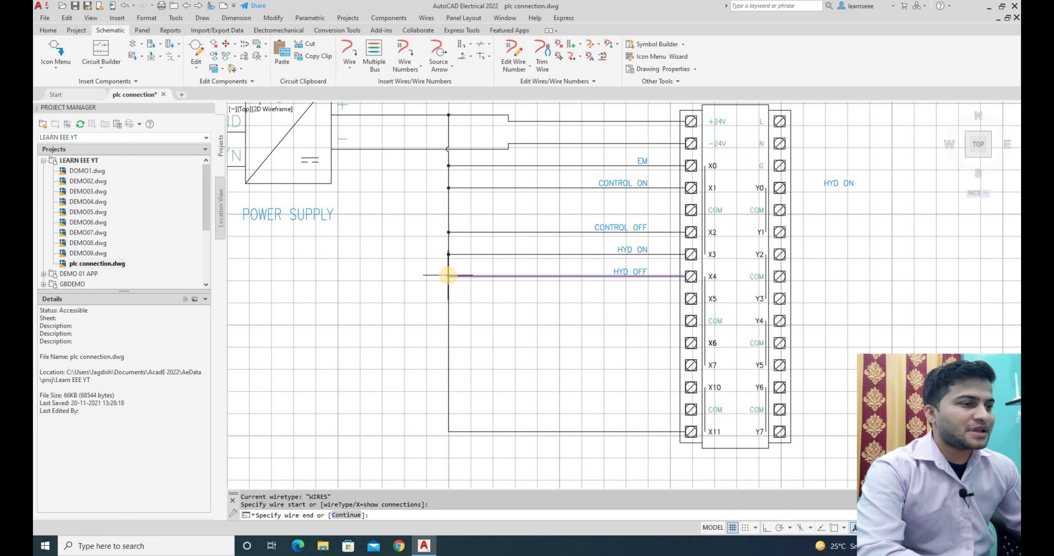
{"action": "left_click", "coordinate": [449, 276]}
{"action": "left_click", "coordinate": [691, 299]}
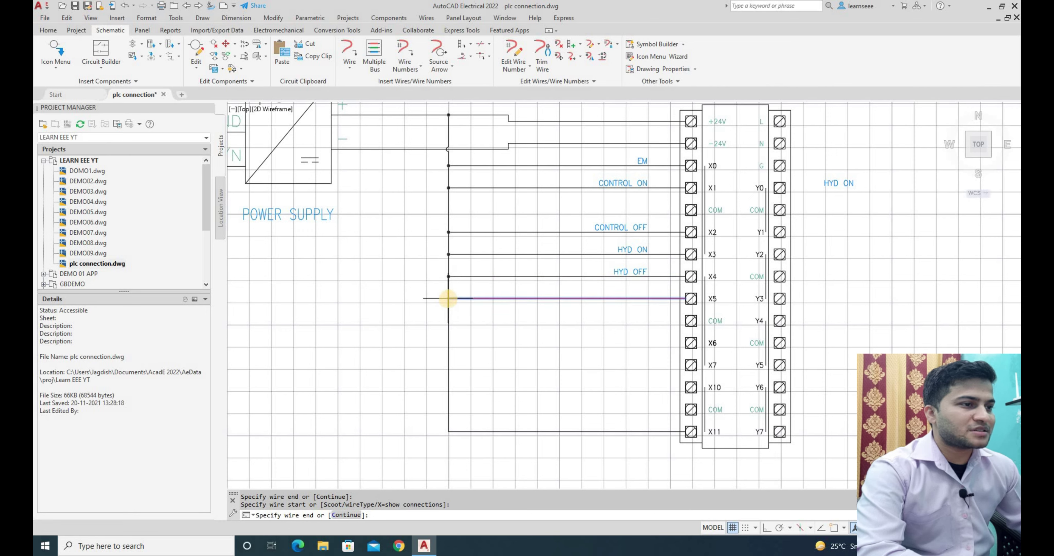
{"action": "left_click", "coordinate": [449, 299]}
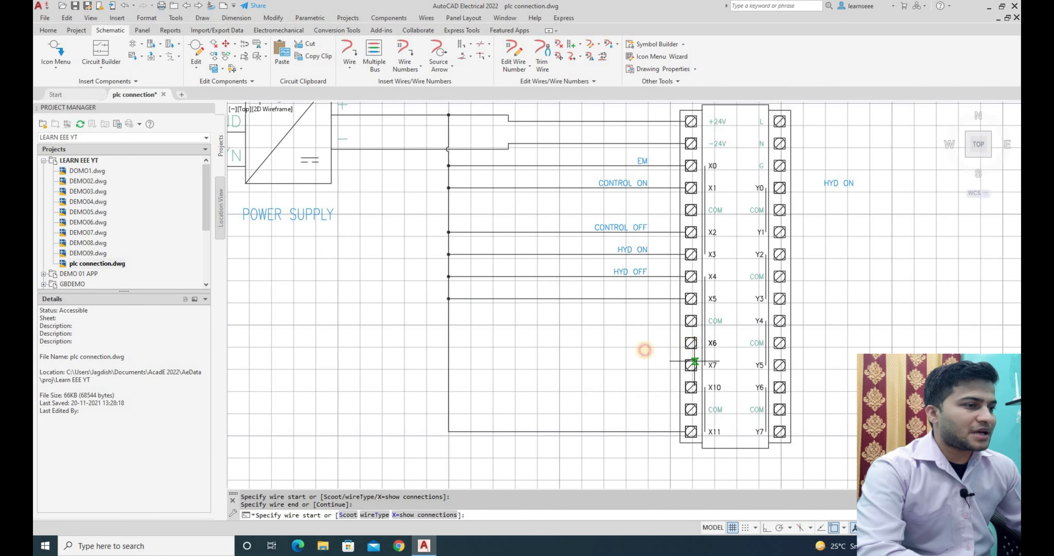
- Wire inputs X6, X7 and X10 left to the vertical supply bus
{"action": "left_click", "coordinate": [468, 347]}
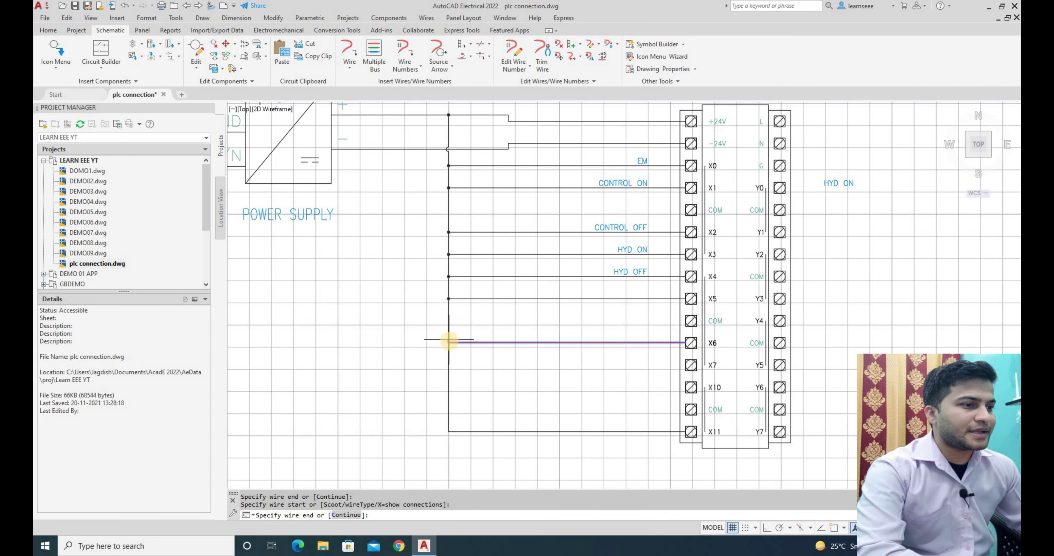
{"action": "left_click", "coordinate": [449, 341]}
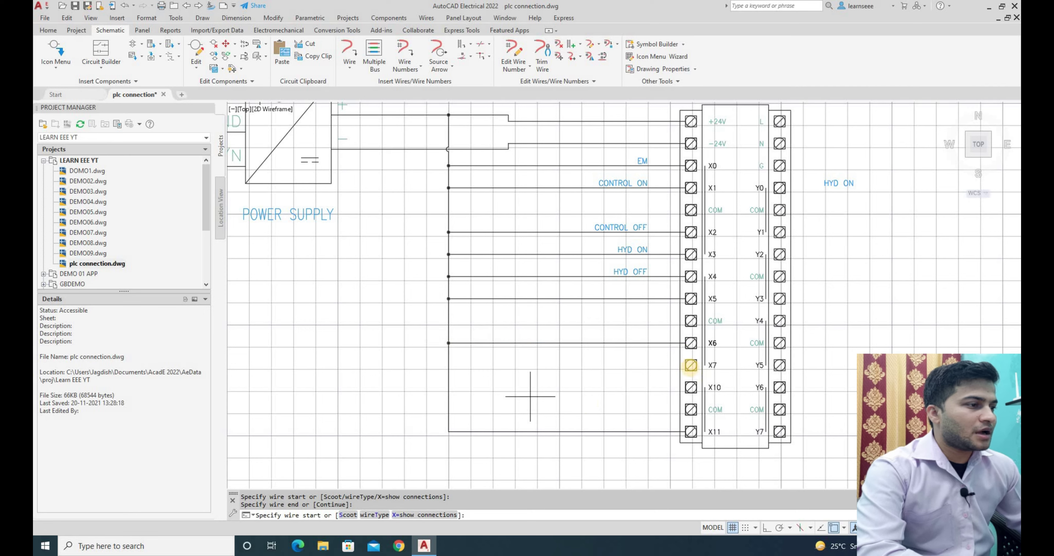
{"action": "left_click", "coordinate": [691, 365]}
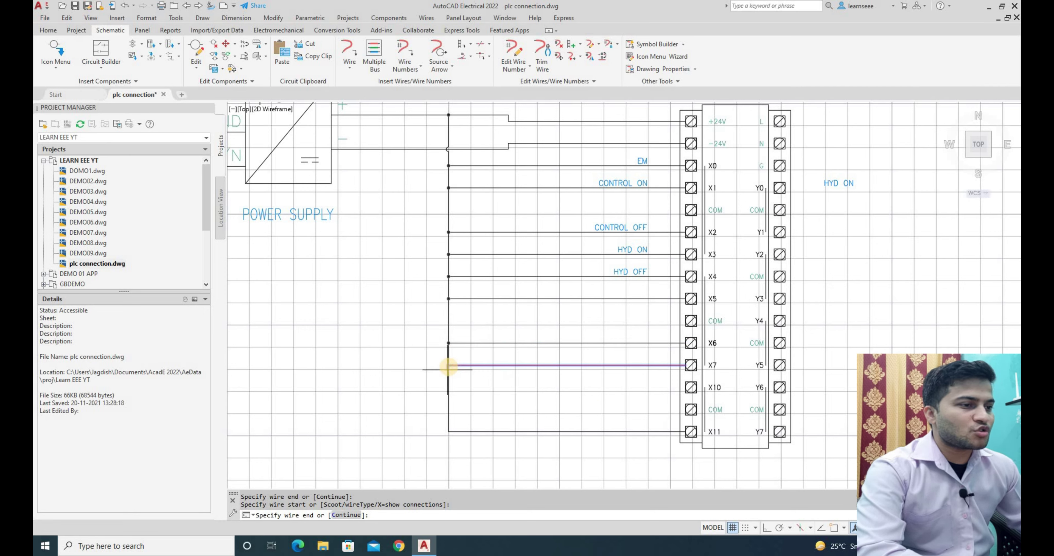
{"action": "left_click", "coordinate": [449, 366]}
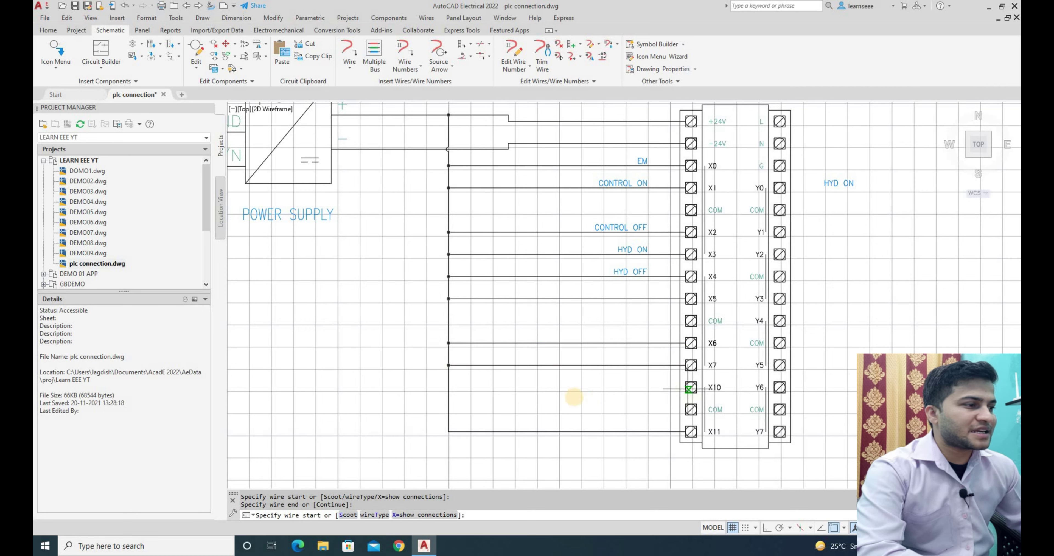
{"action": "left_click", "coordinate": [690, 388]}
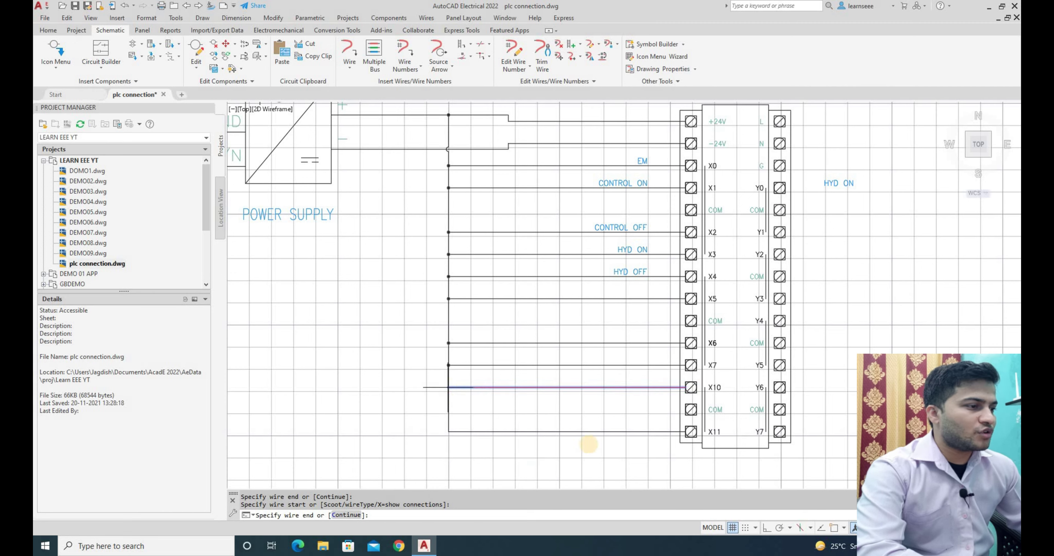
{"action": "left_click", "coordinate": [448, 388]}
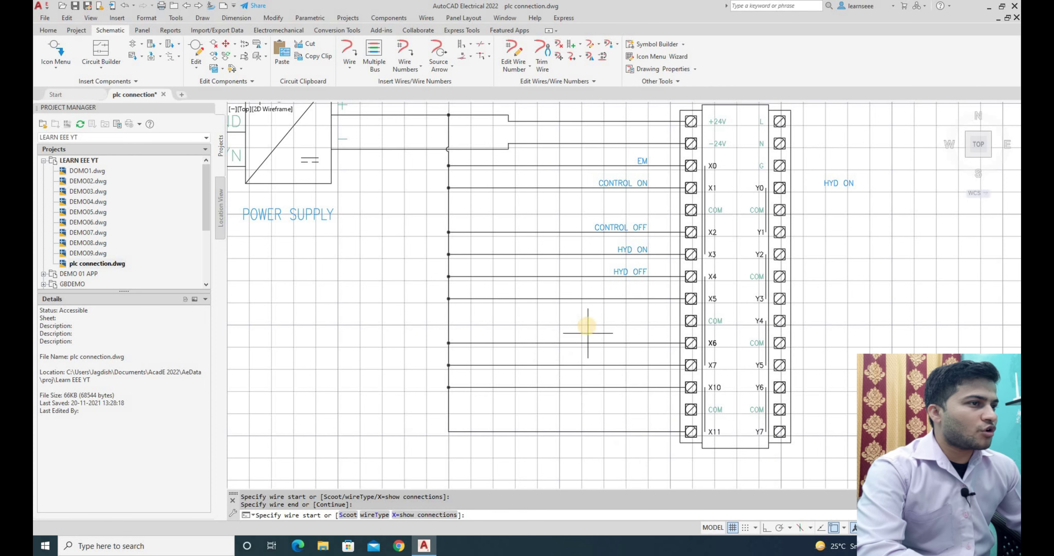
{"action": "scroll", "coordinate": [587, 326], "scroll_direction": "down", "scroll_amount": 2}
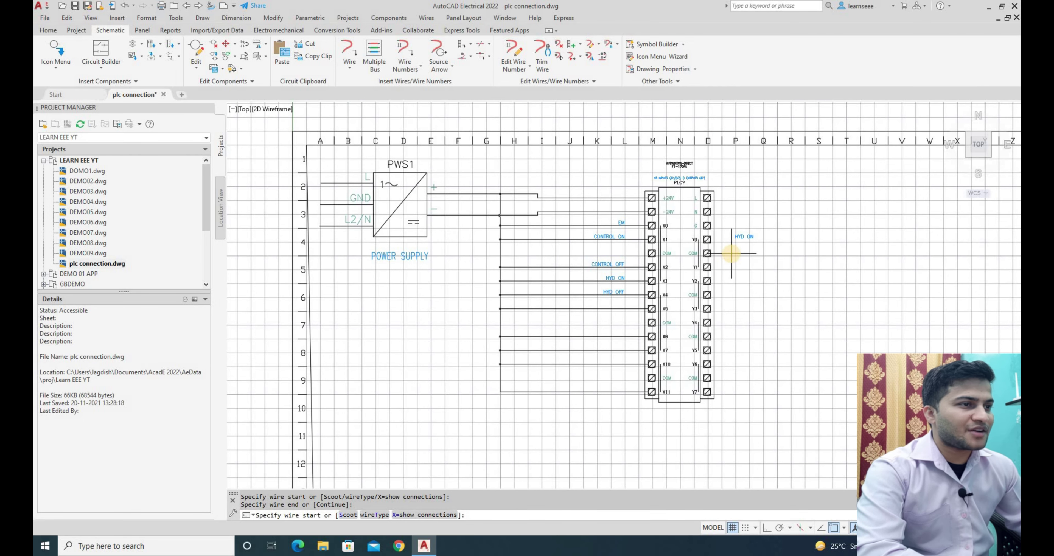
{"action": "scroll", "coordinate": [731, 253], "scroll_direction": "up", "scroll_amount": 2}
{"action": "scroll", "coordinate": [731, 254], "scroll_direction": "down", "scroll_amount": 2}
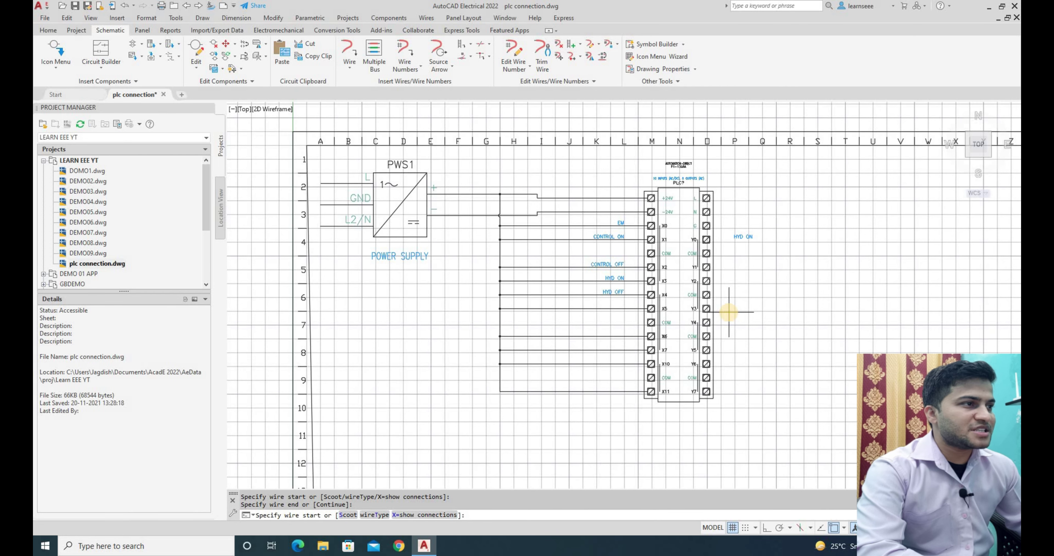
{"action": "scroll", "coordinate": [729, 312], "scroll_direction": "up", "scroll_amount": 2}
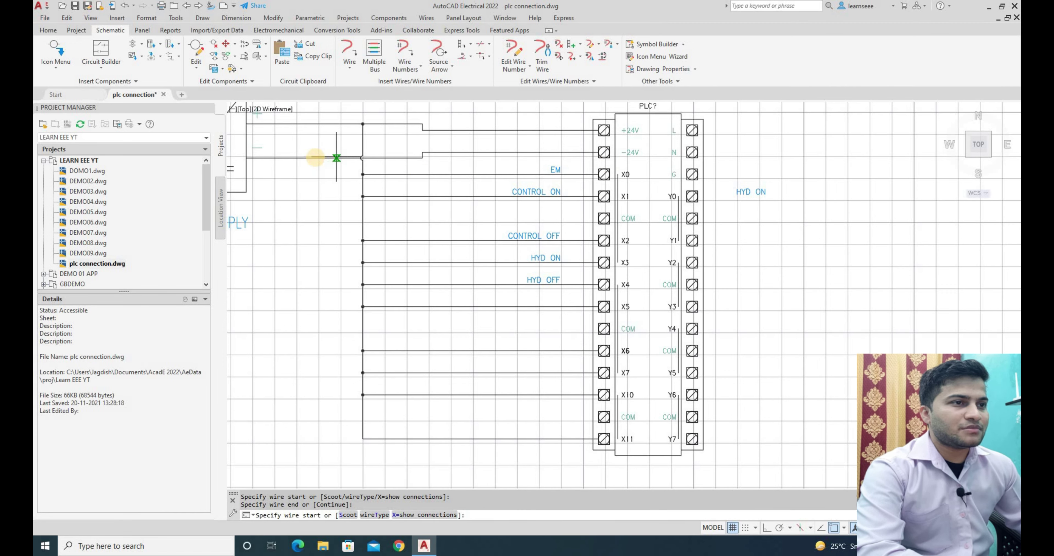
- Wire the −24V line to the upper COM, run it down to the lower COM, and tie in the middle COM
{"action": "left_click", "coordinate": [317, 158]}
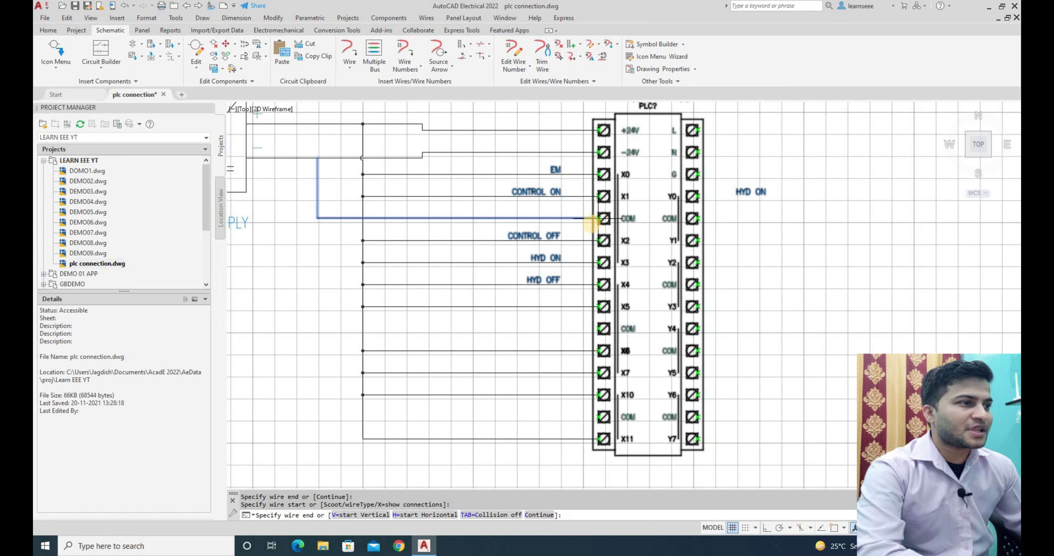
{"action": "left_click", "coordinate": [591, 219]}
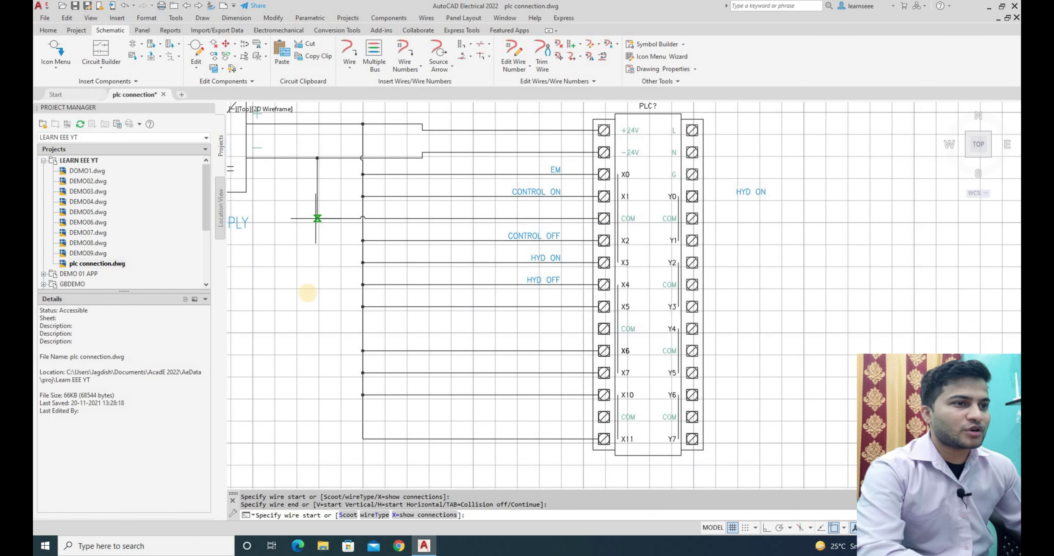
{"action": "left_click", "coordinate": [318, 218]}
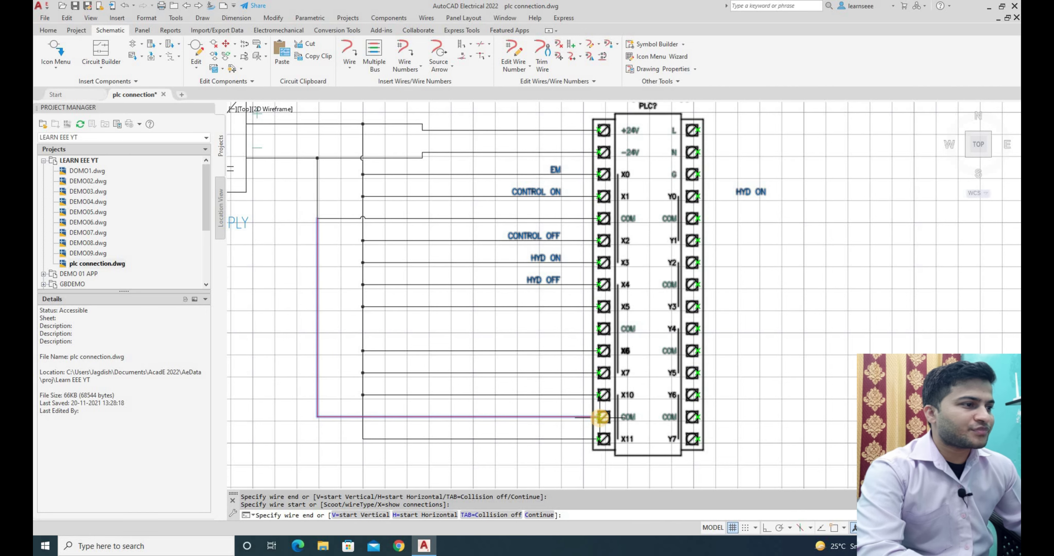
{"action": "left_click", "coordinate": [601, 417]}
{"action": "left_click", "coordinate": [603, 329]}
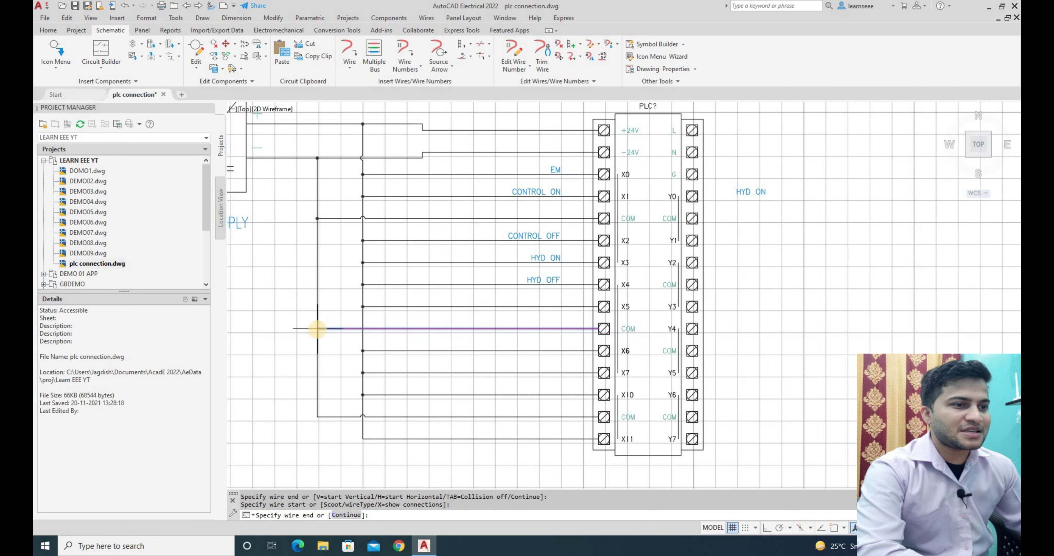
{"action": "left_click", "coordinate": [317, 328]}
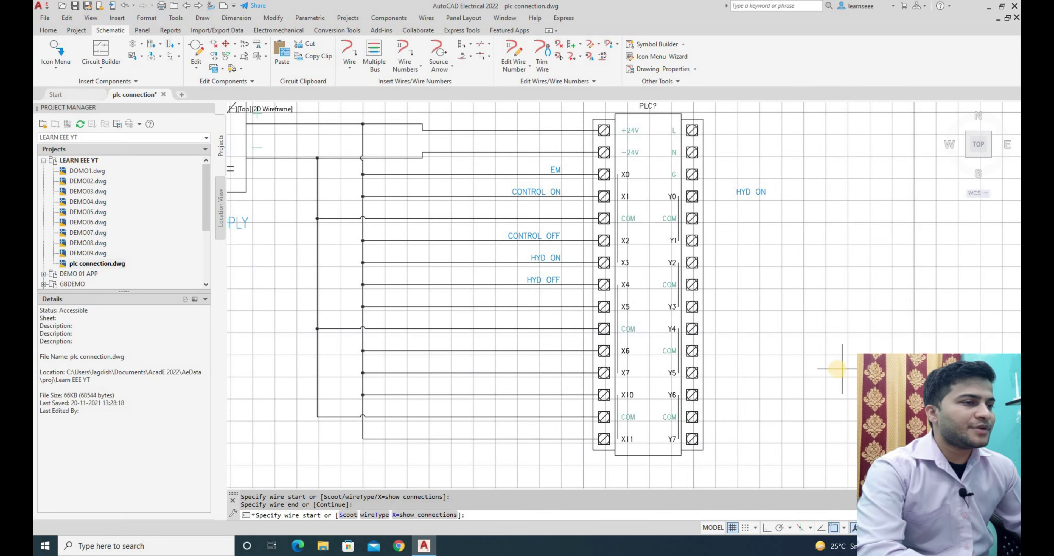
{"action": "middle_click", "coordinate": [595, 294]}
{"action": "middle_click", "coordinate": [596, 294]}
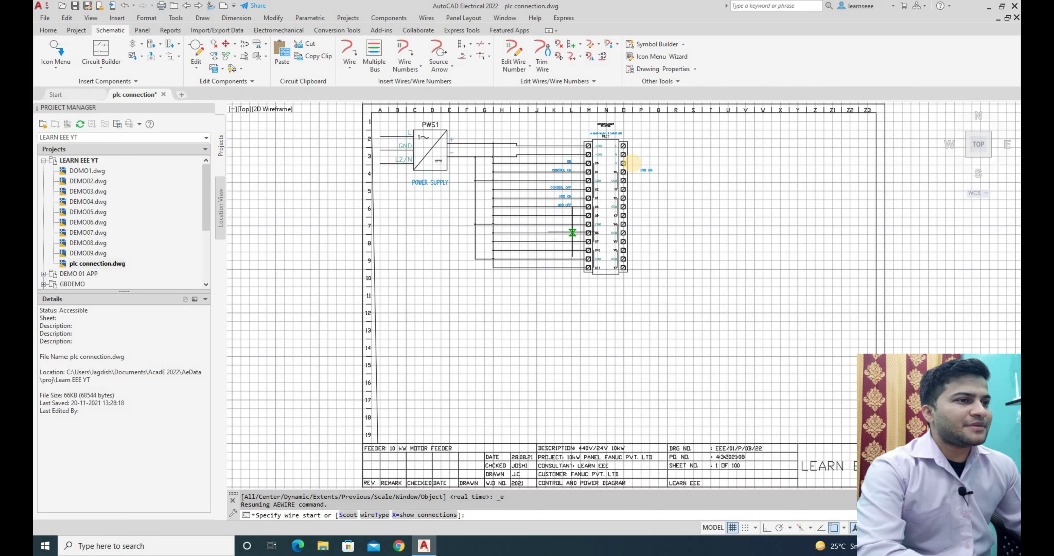
{"action": "scroll", "coordinate": [633, 163], "scroll_direction": "up", "scroll_amount": 2}
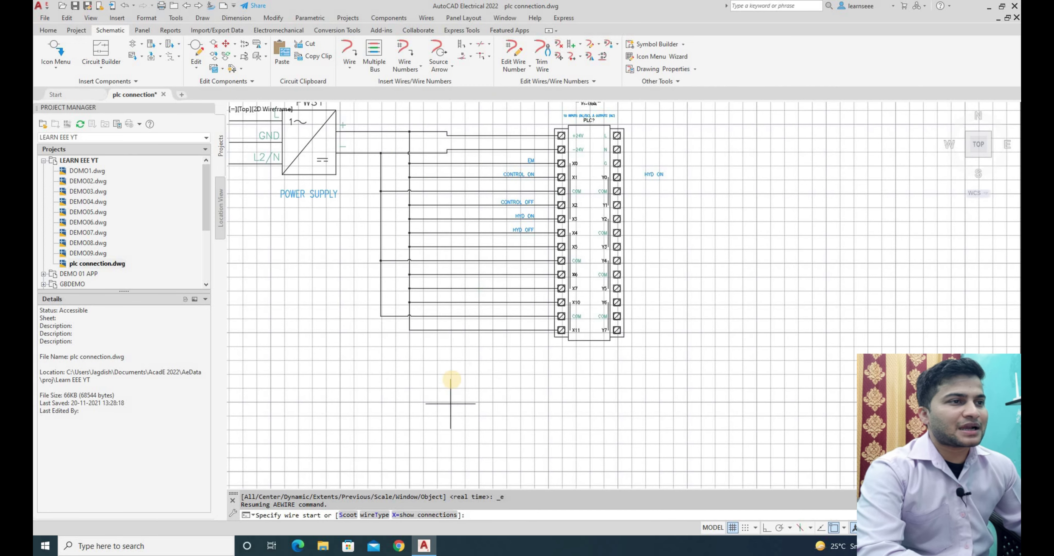
{"action": "scroll", "coordinate": [541, 216], "scroll_direction": "down", "scroll_amount": 3}
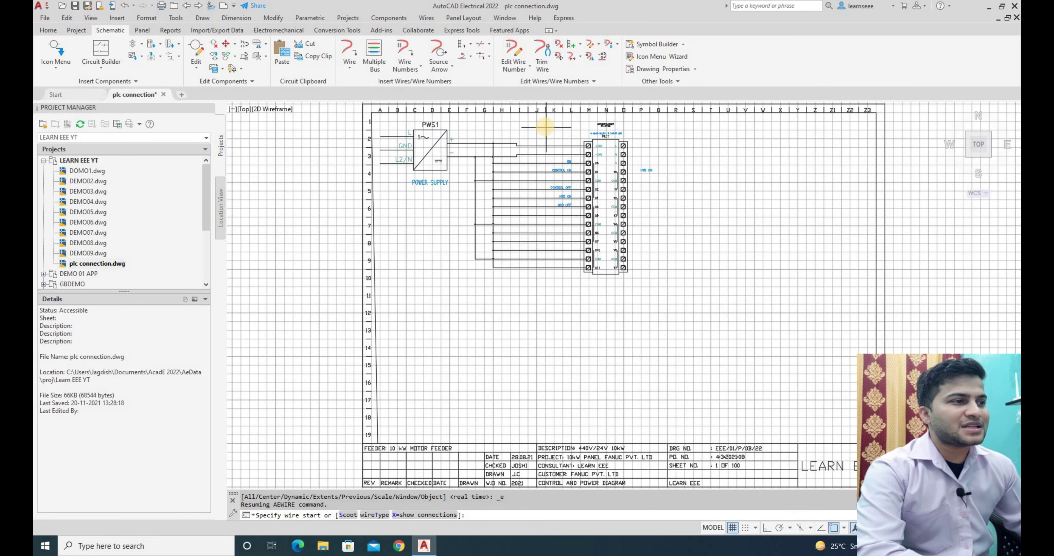
{"action": "scroll", "coordinate": [547, 127], "scroll_direction": "up", "scroll_amount": 2}
{"action": "scroll", "coordinate": [546, 128], "scroll_direction": "down", "scroll_amount": 1}
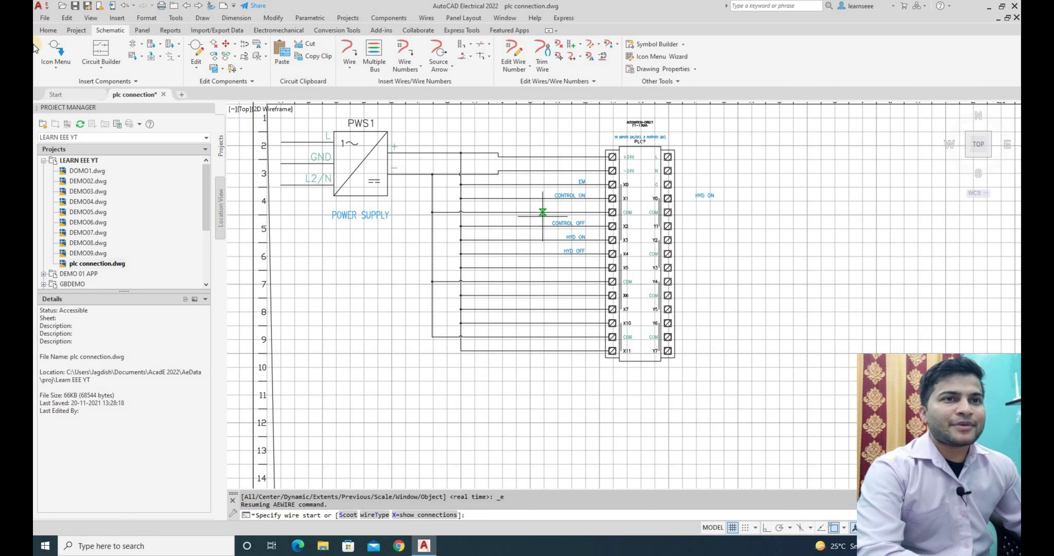
- Place a normally open push button from the symbol library on the EM wire feeding X0
{"action": "left_click", "coordinate": [55, 51]}
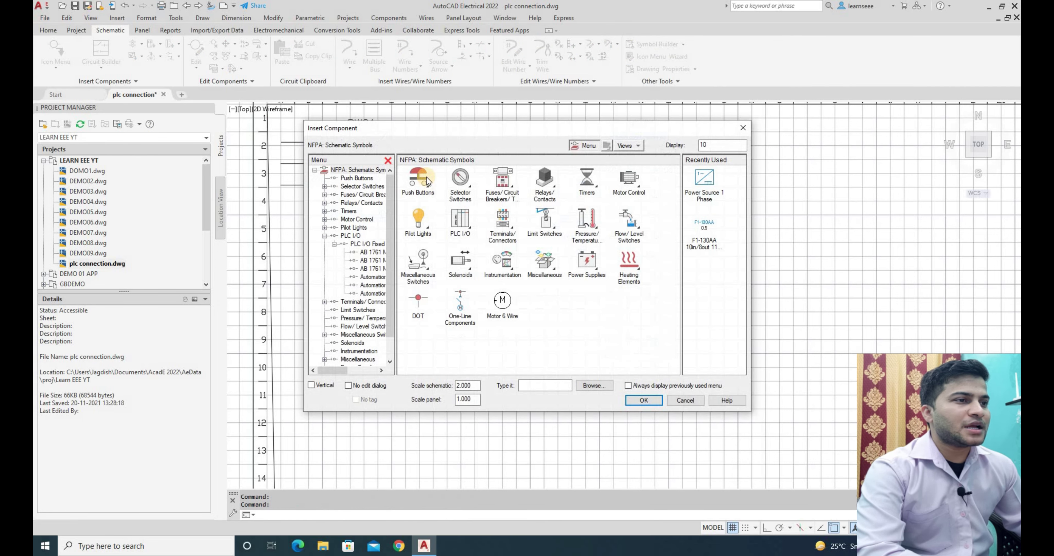
{"action": "left_click", "coordinate": [422, 195]}
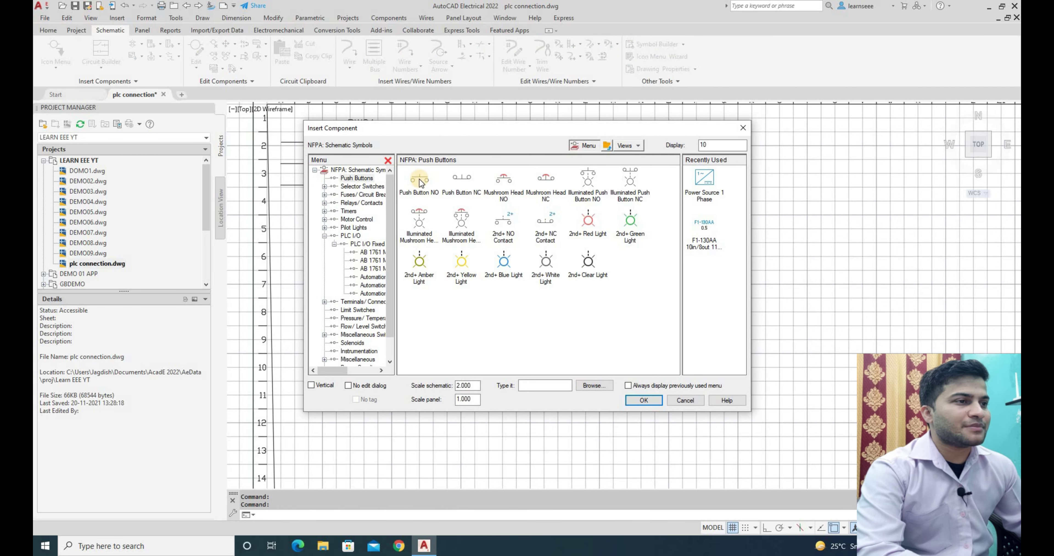
{"action": "left_click", "coordinate": [420, 181]}
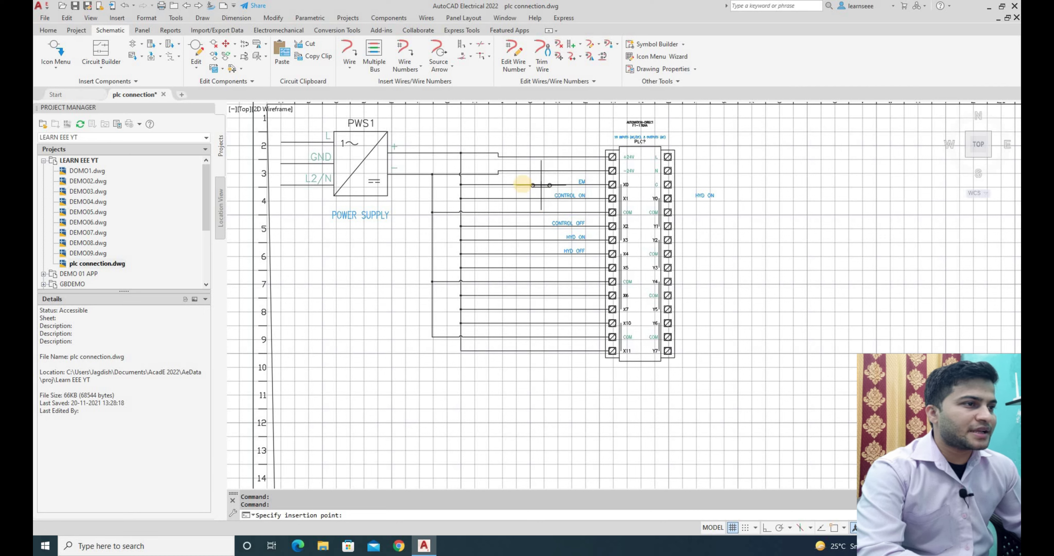
{"action": "left_click", "coordinate": [516, 183]}
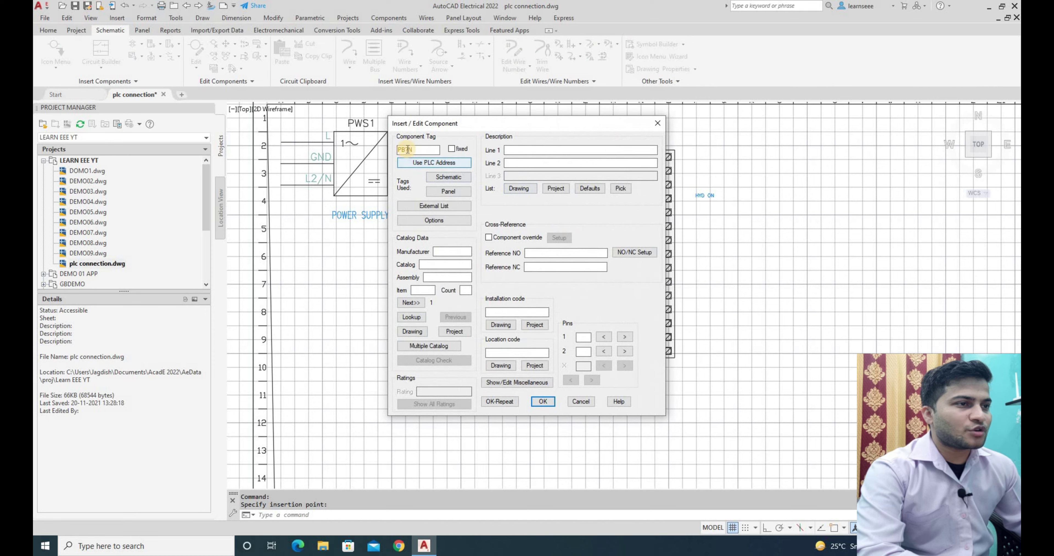
- Try PB1N and PB1 as the push button's tag, then accept the suggested tag PB?N
{"action": "left_click", "coordinate": [408, 149]}
{"action": "type", "text": "1"}
{"action": "left_click", "coordinate": [541, 151]}
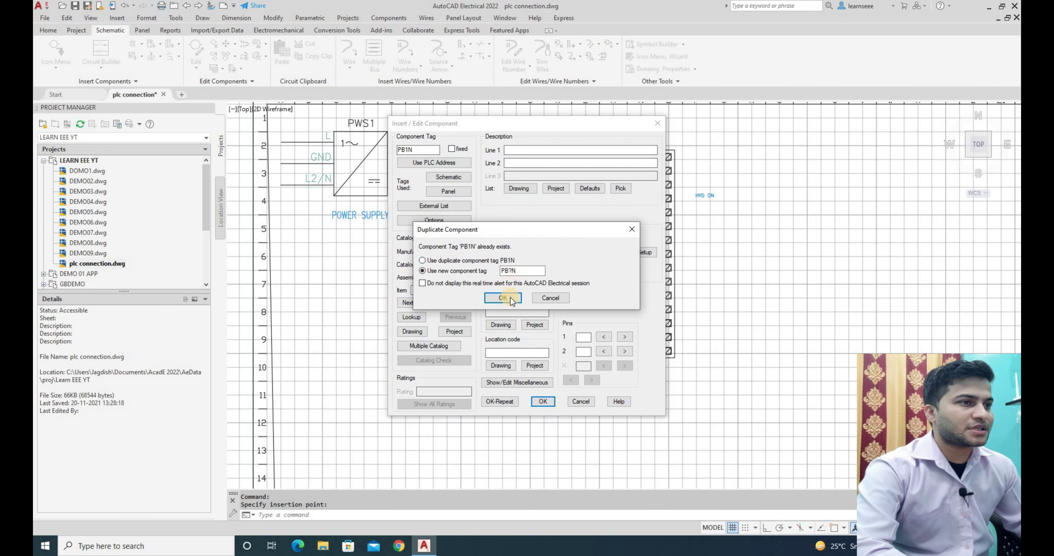
{"action": "key", "text": "Return"}
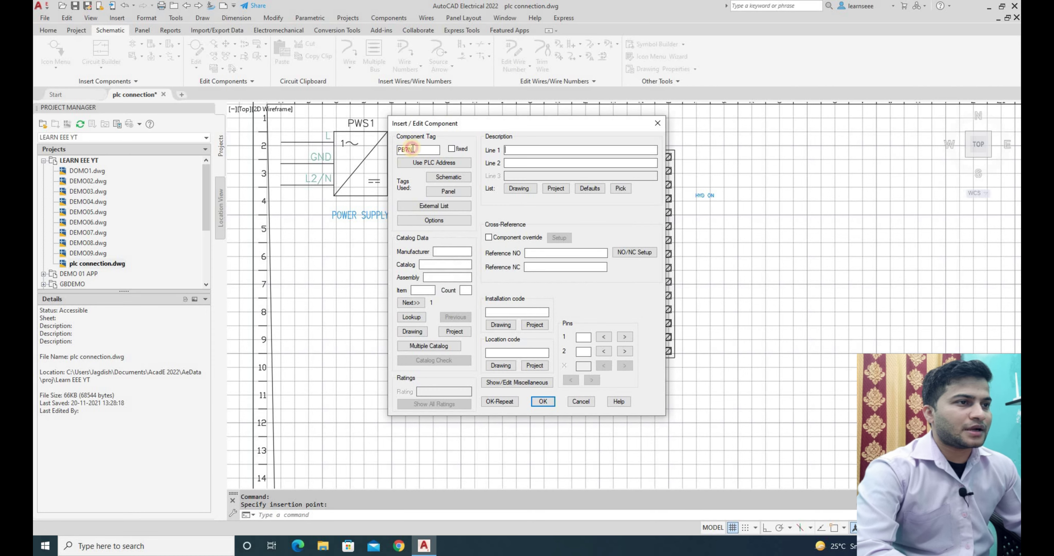
{"action": "key", "text": "BackSpace"}
{"action": "key", "text": "BackSpace"}
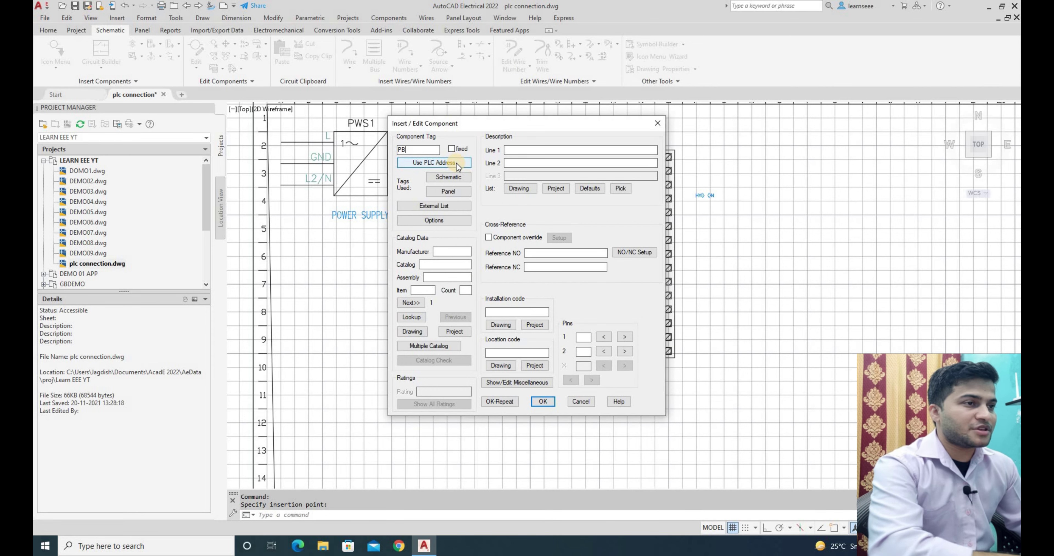
{"action": "type", "text": "1"}
{"action": "left_click", "coordinate": [545, 401]}
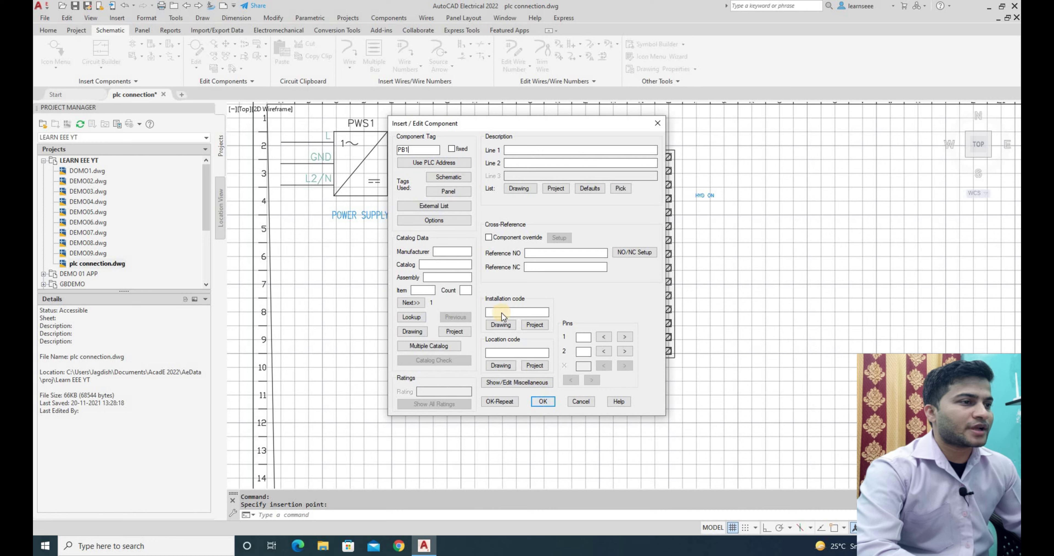
{"action": "left_click", "coordinate": [504, 298]}
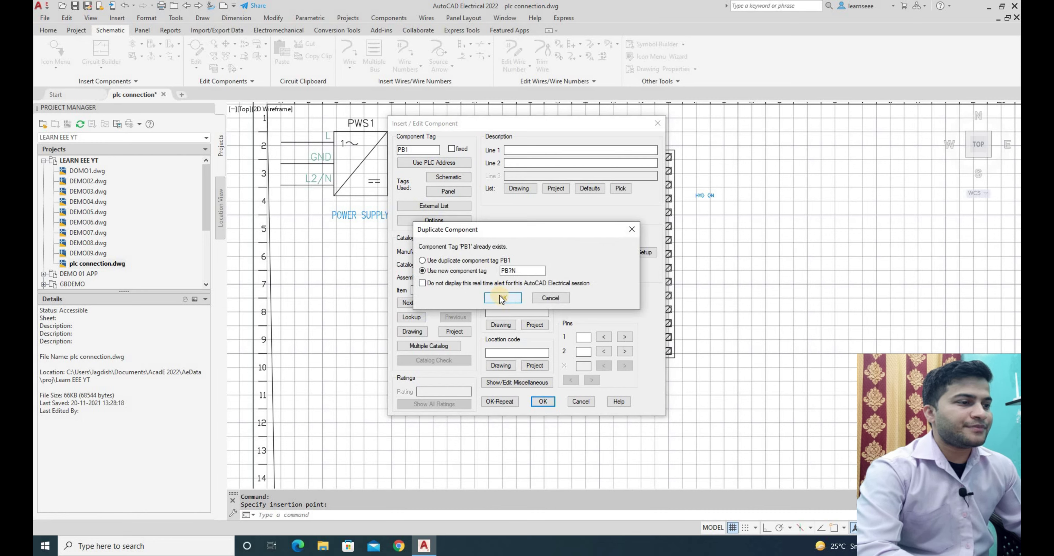
{"action": "left_click", "coordinate": [544, 401]}
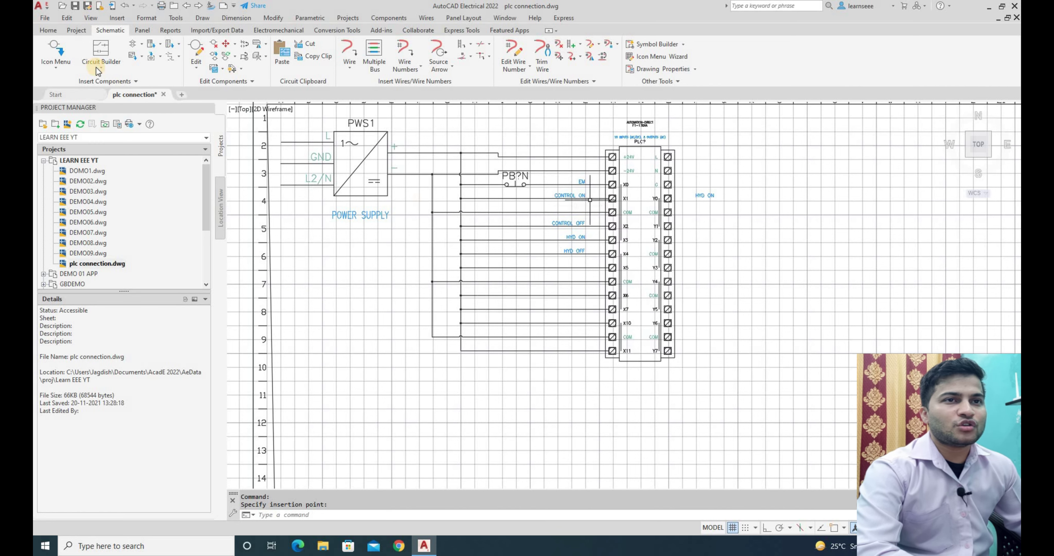
- Insert a normally open push button on the input wiring, erase the extra one, and undo to restore PB?N
{"action": "left_click", "coordinate": [56, 51]}
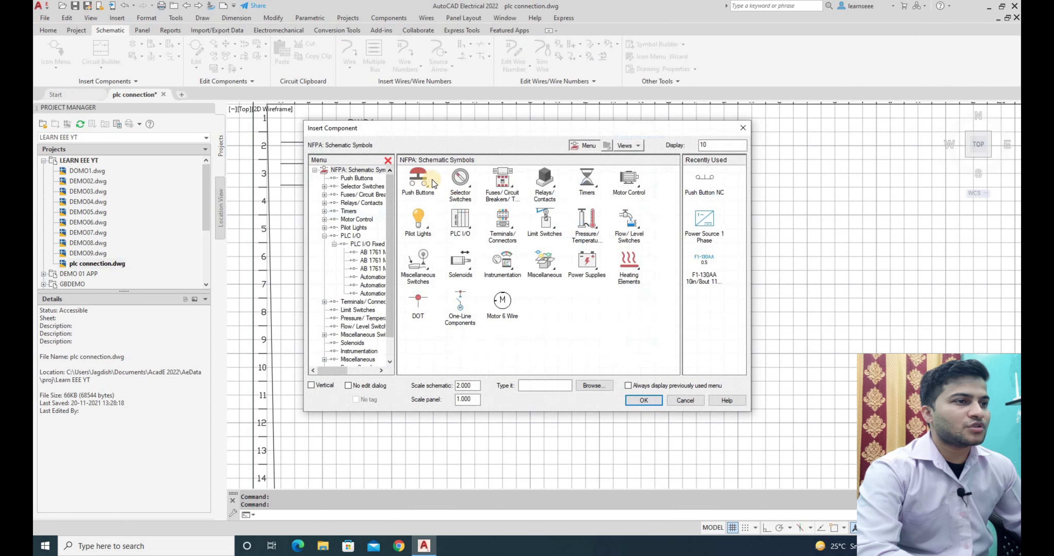
{"action": "left_click", "coordinate": [416, 183]}
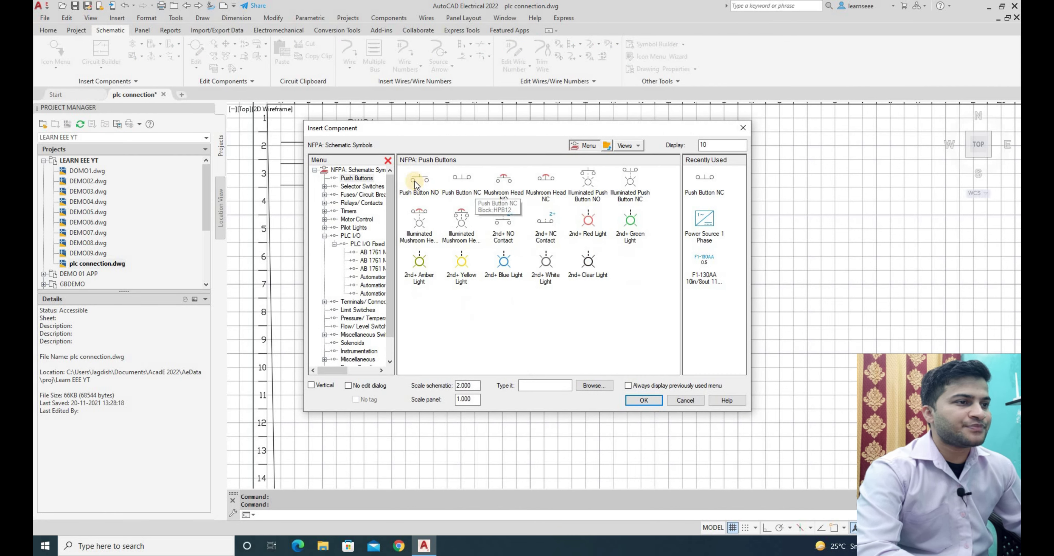
{"action": "left_click", "coordinate": [417, 183]}
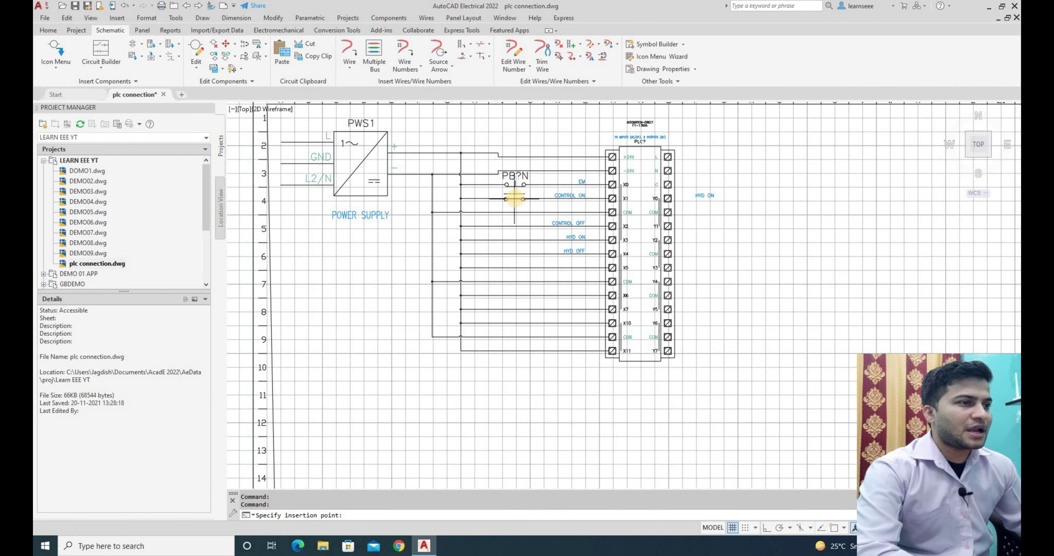
{"action": "left_click", "coordinate": [449, 167]}
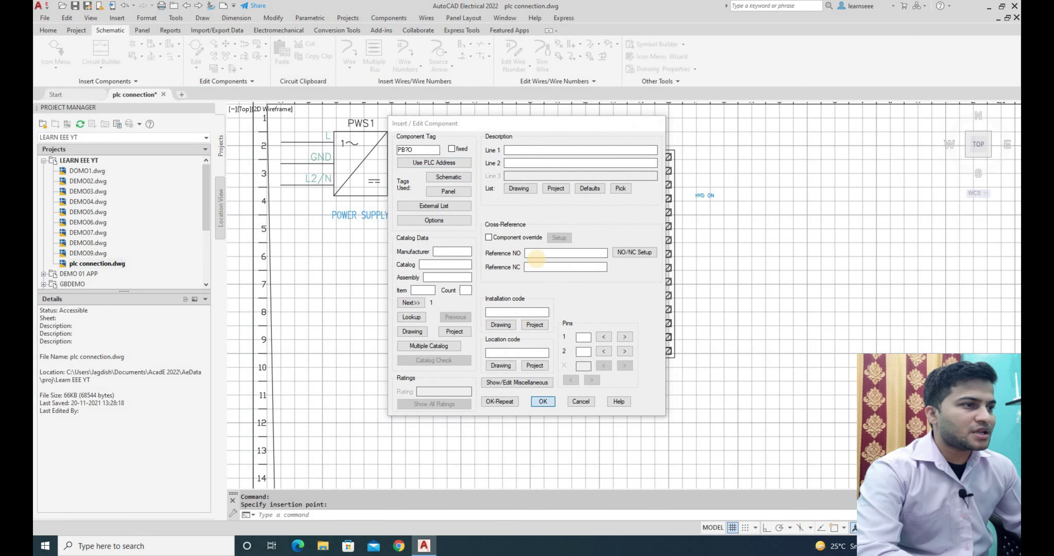
{"action": "key", "text": "Return"}
{"action": "key", "text": "Escape"}
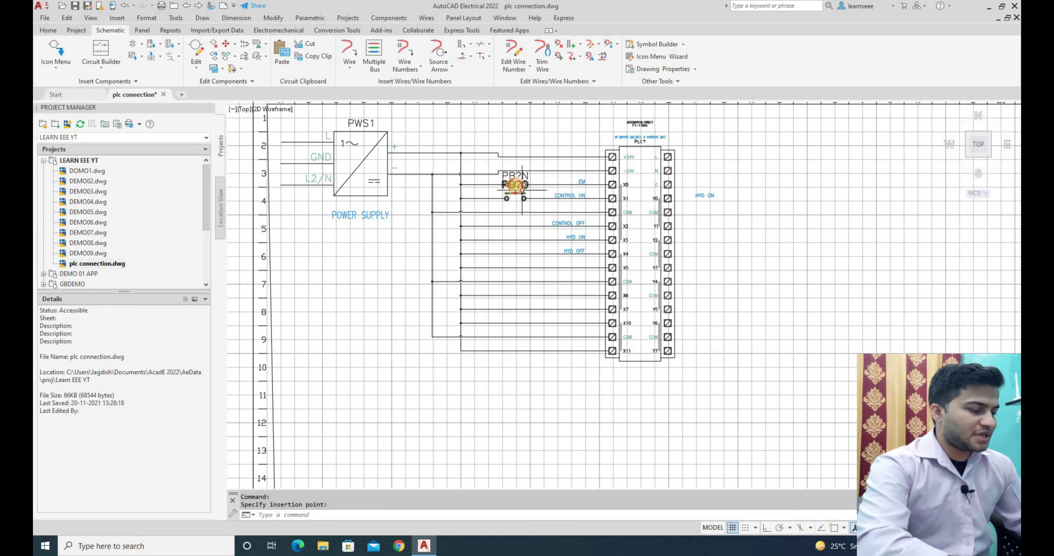
{"action": "left_click", "coordinate": [515, 184]}
{"action": "key", "text": "Delete"}
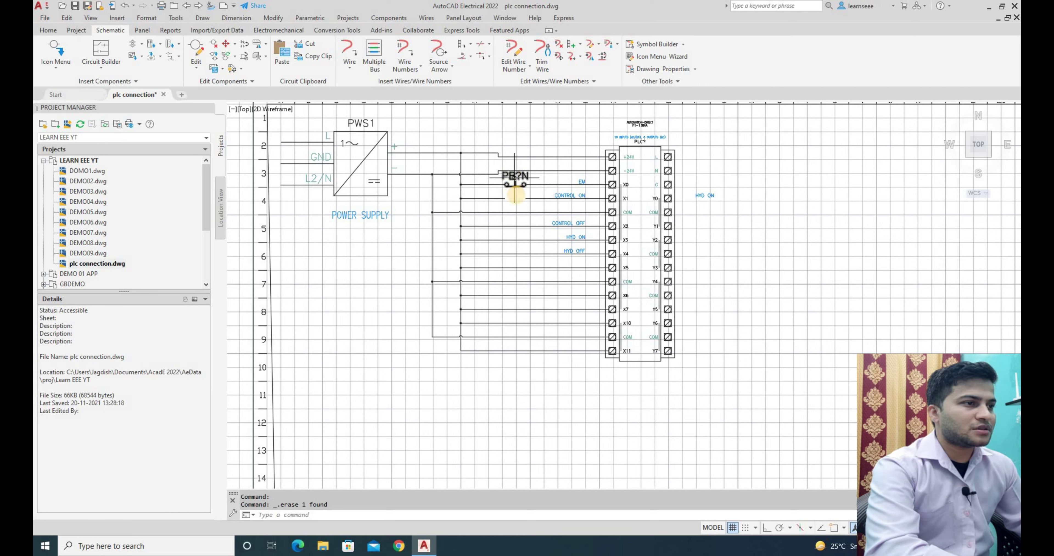
{"action": "key", "text": "Delete"}
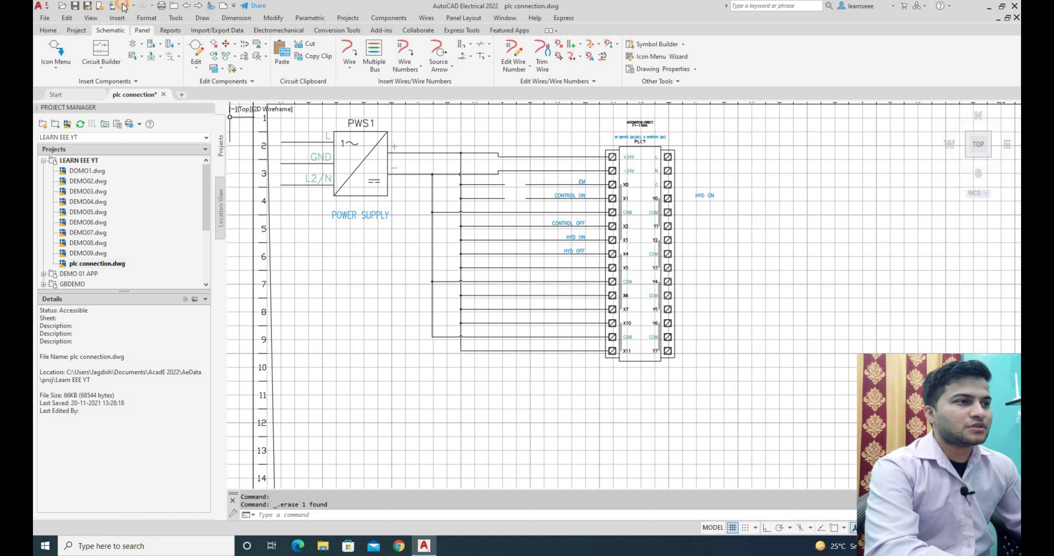
{"action": "left_click", "coordinate": [124, 5]}
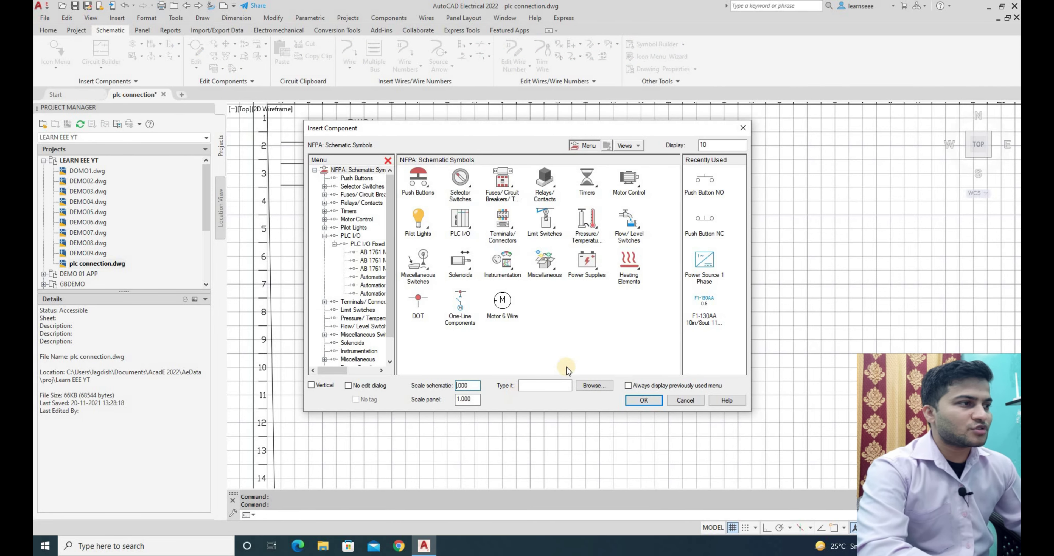
- Place a recently used push button on the EM line with default details
{"action": "double_click", "coordinate": [704, 220]}
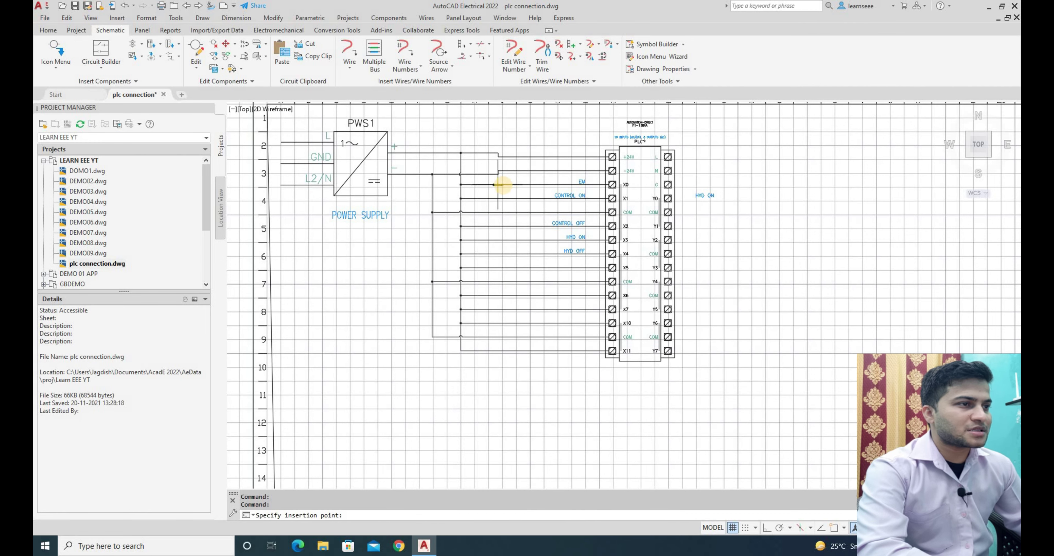
{"action": "left_click", "coordinate": [474, 319]}
{"action": "left_click", "coordinate": [543, 402]}
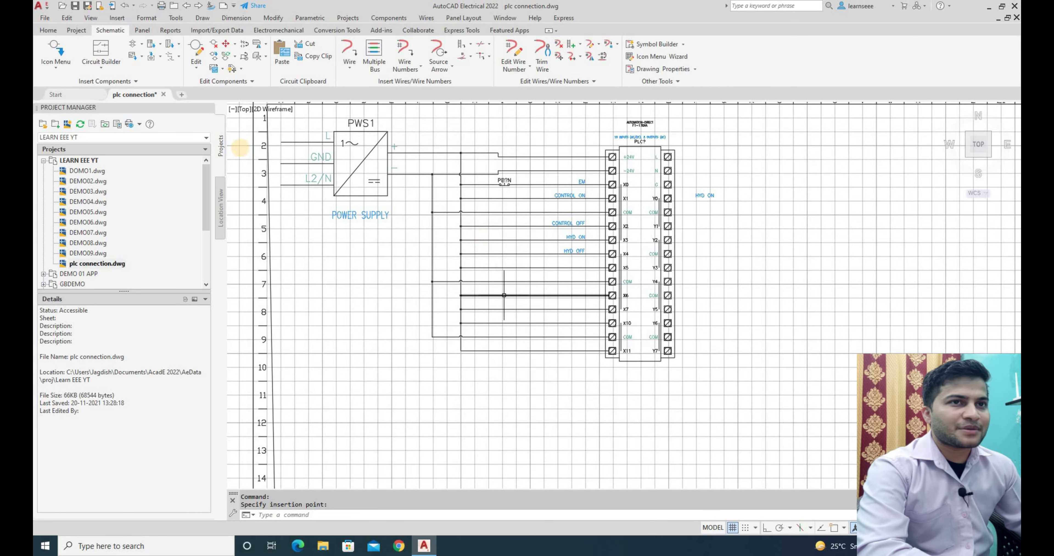
{"action": "key", "text": "Escape"}
{"action": "key", "text": "space"}
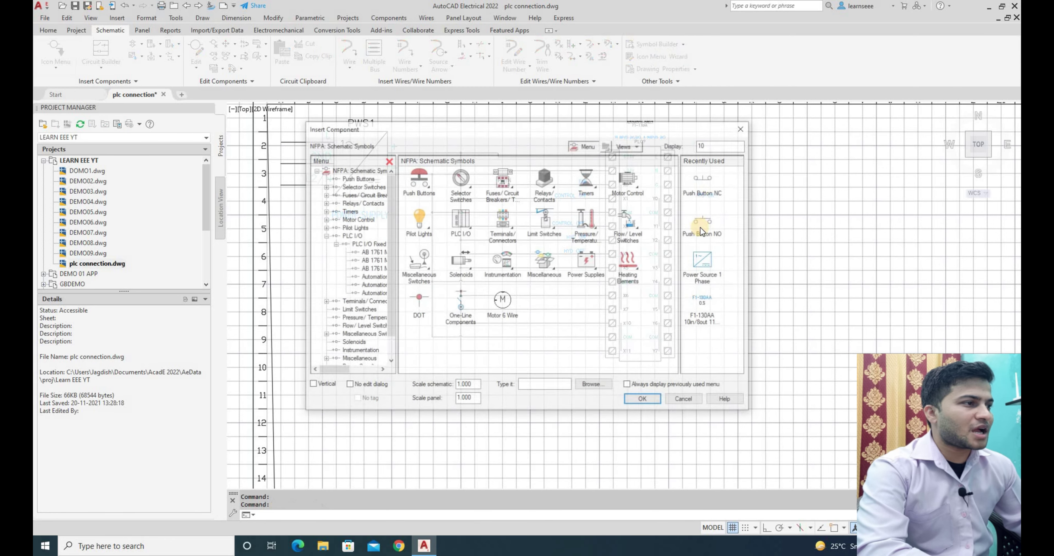
- Add push buttons on the CONTROL ON and CONTROL OFF lines with default details
{"action": "left_click", "coordinate": [496, 196]}
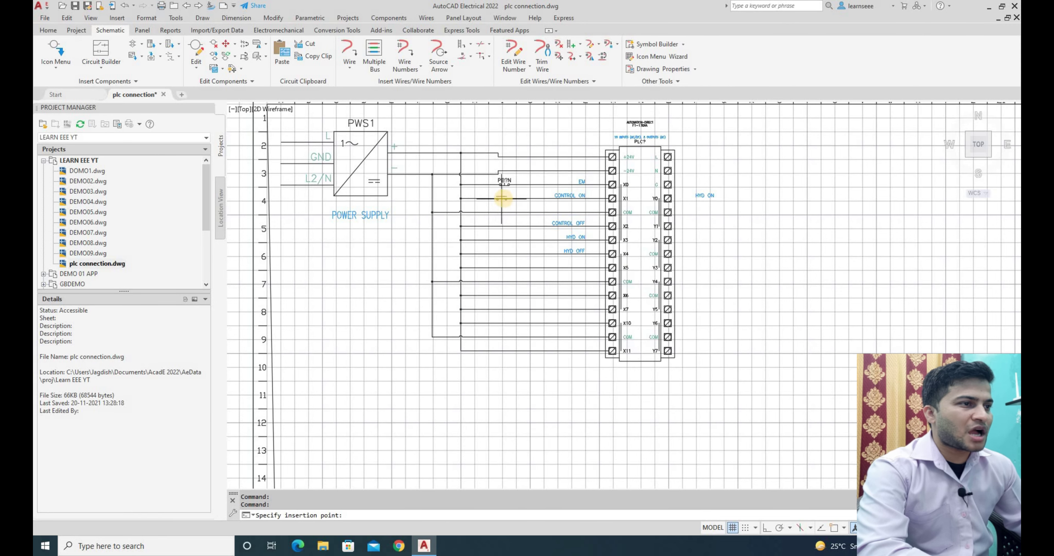
{"action": "left_click", "coordinate": [505, 199]}
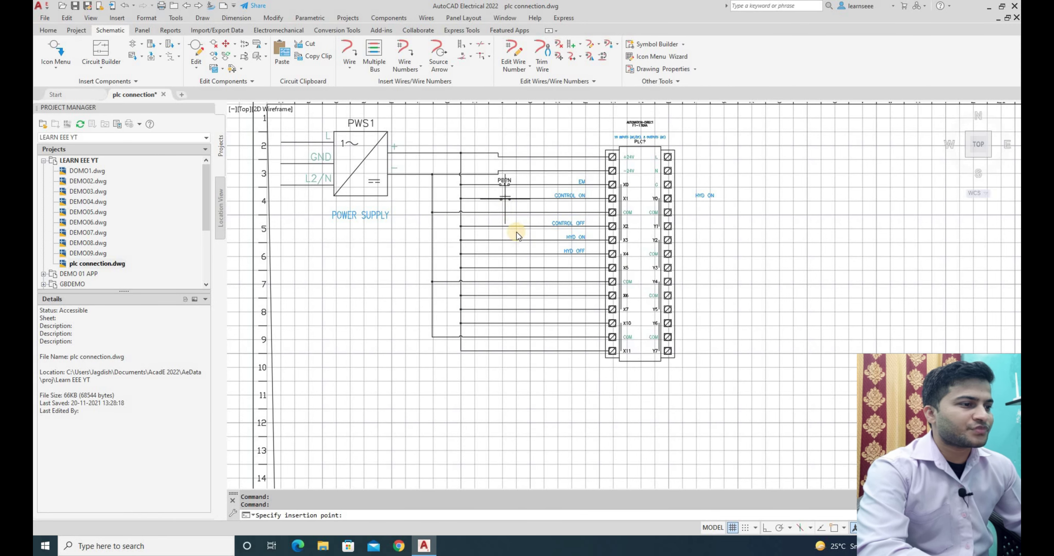
{"action": "key", "text": "Return"}
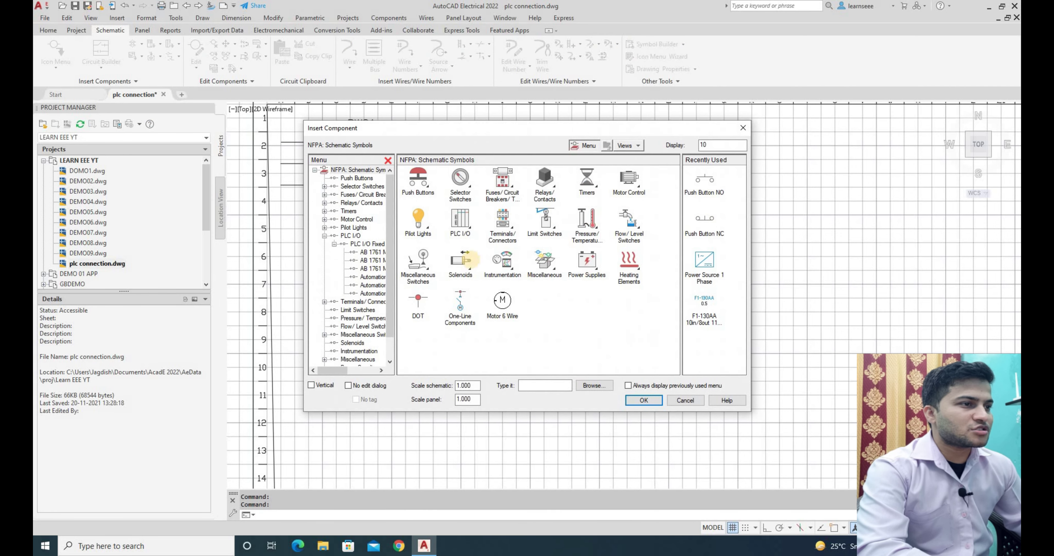
{"action": "left_click", "coordinate": [467, 259]}
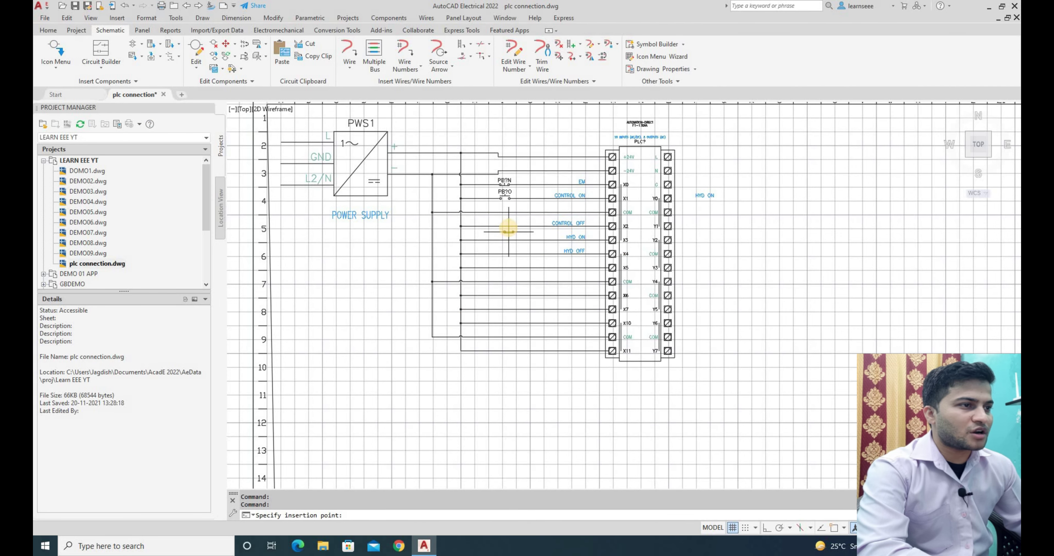
{"action": "left_click", "coordinate": [534, 242]}
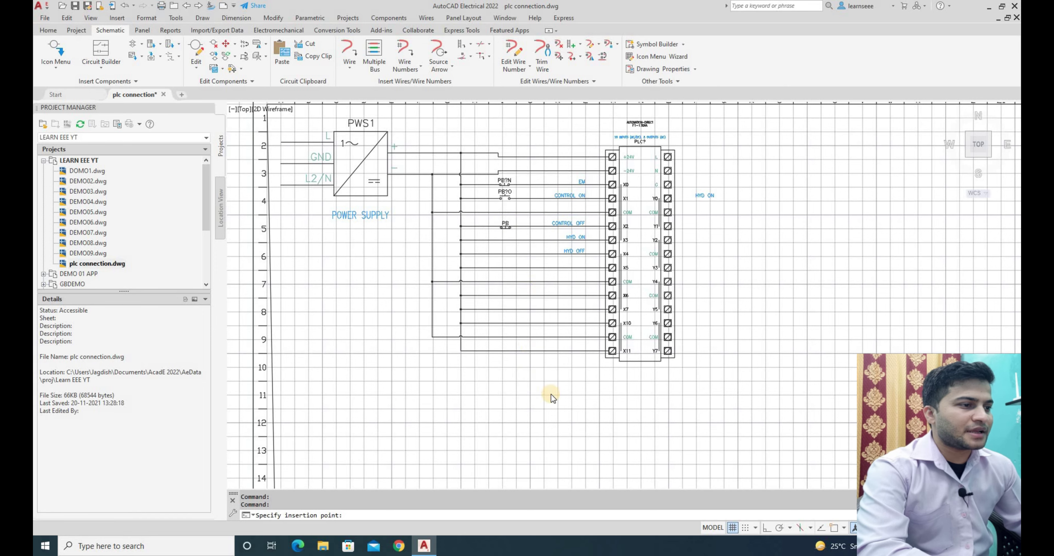
{"action": "left_click", "coordinate": [543, 400]}
- Insert a normally open limit switch on the HYD ON line with default details
{"action": "left_click", "coordinate": [56, 48]}
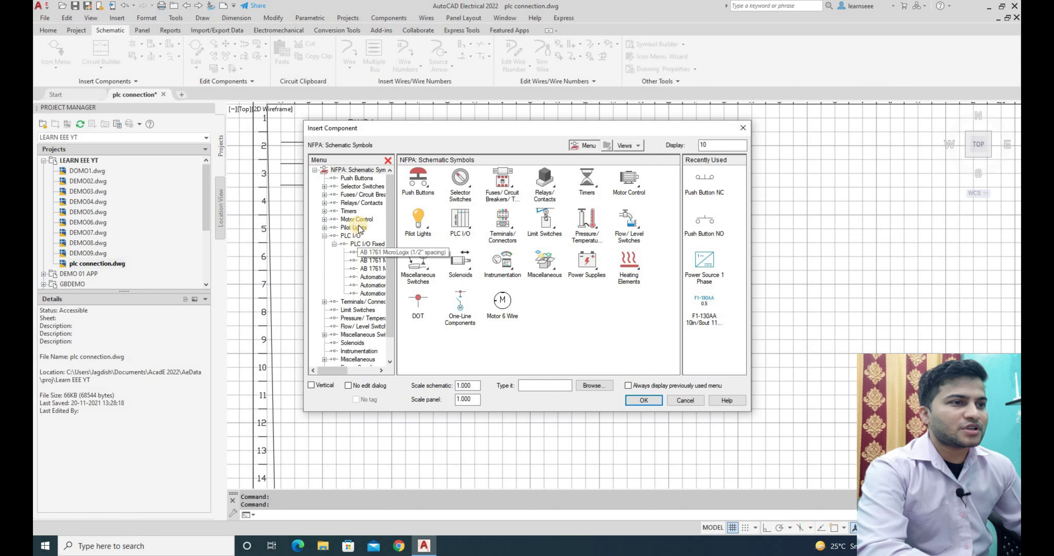
{"action": "left_click", "coordinate": [361, 203]}
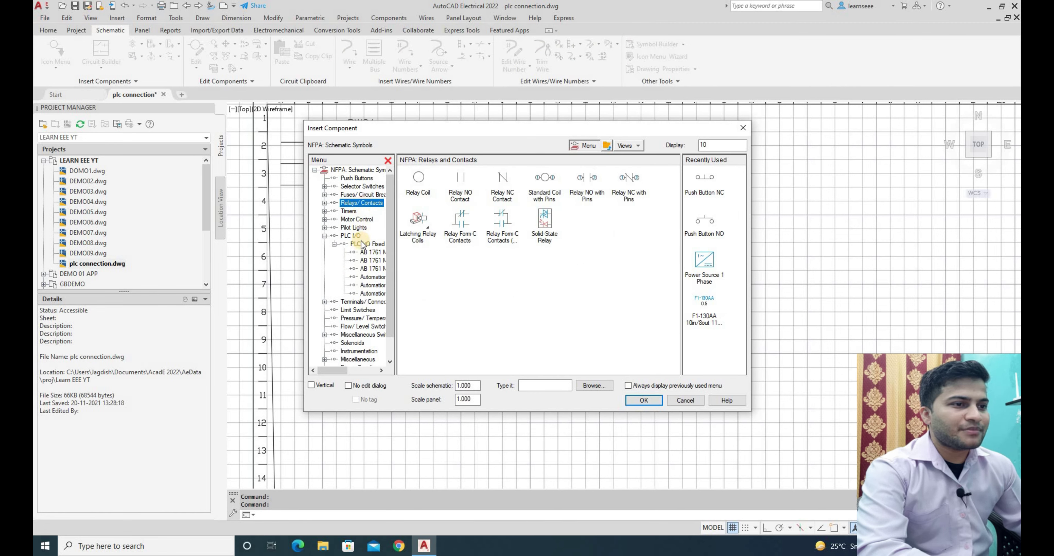
{"action": "left_click", "coordinate": [349, 311]}
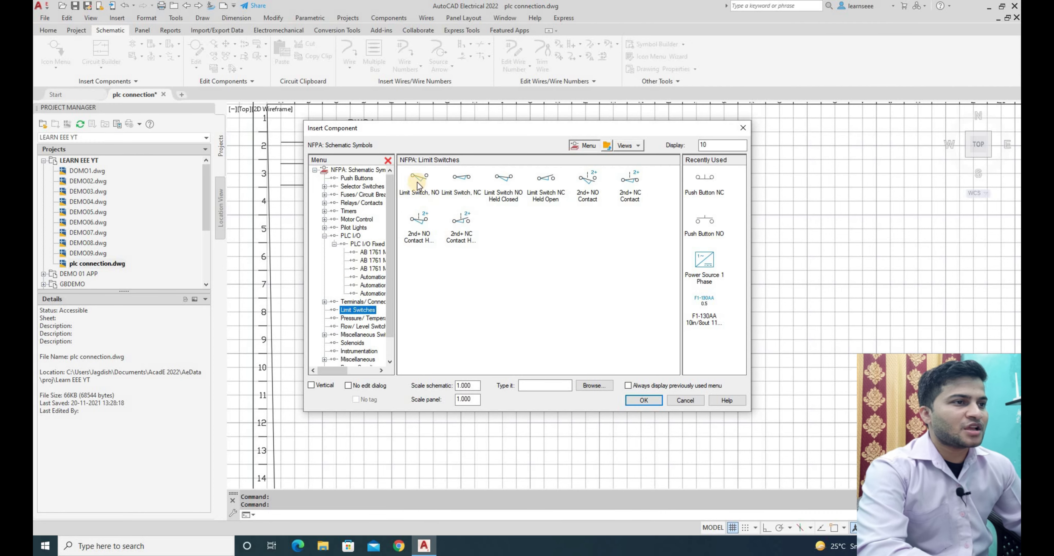
{"action": "left_click", "coordinate": [462, 219]}
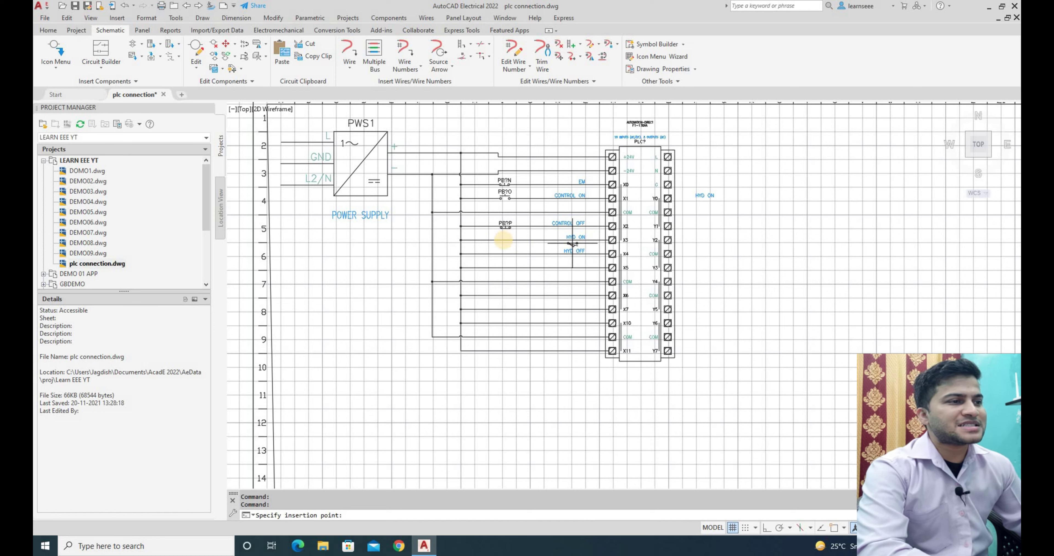
{"action": "left_click", "coordinate": [504, 241]}
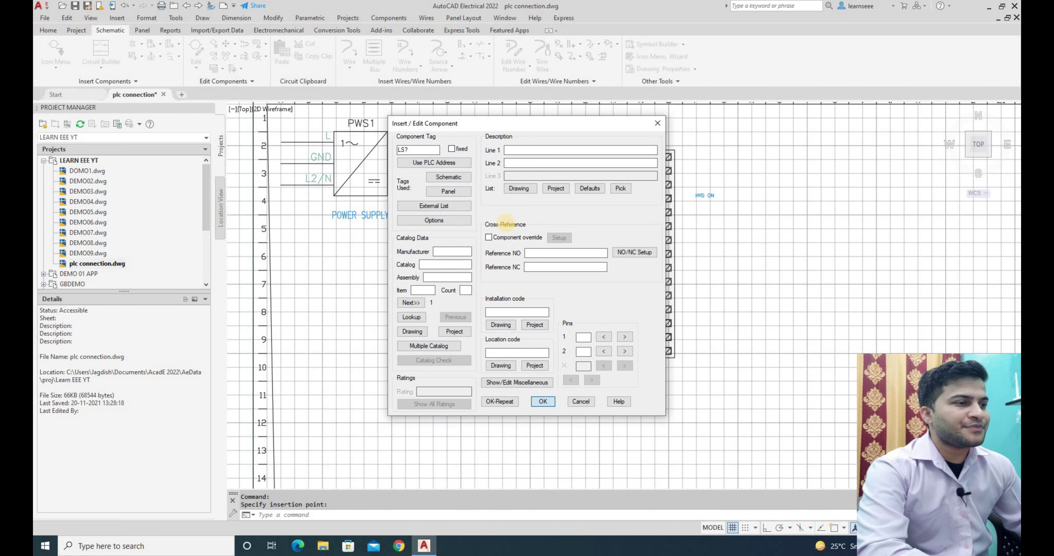
{"action": "key", "text": "Return"}
{"action": "scroll", "coordinate": [508, 262], "scroll_direction": "up", "scroll_amount": 3}
{"action": "scroll", "coordinate": [509, 278], "scroll_direction": "up", "scroll_amount": 2}
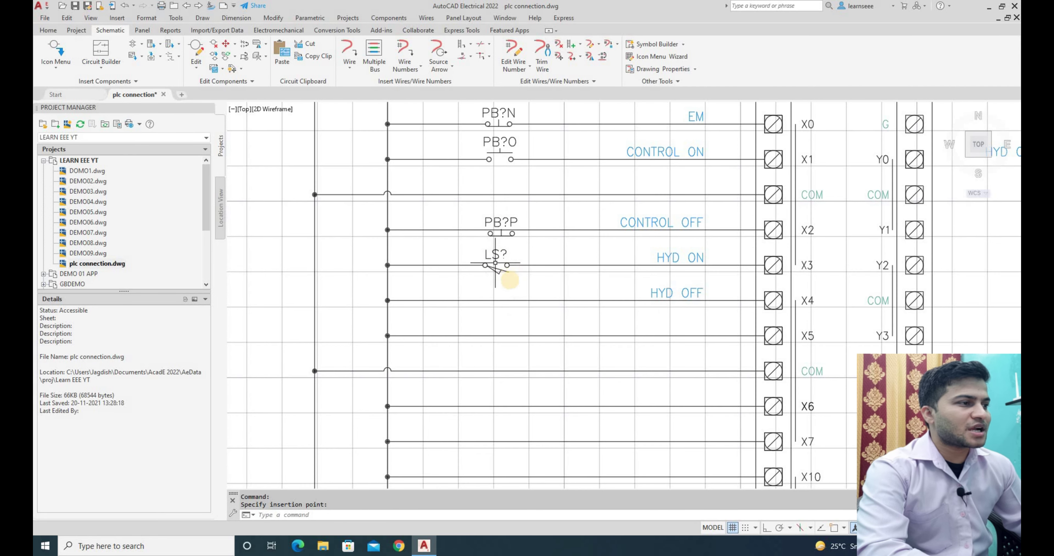
{"action": "scroll", "coordinate": [610, 276], "scroll_direction": "down", "scroll_amount": 2}
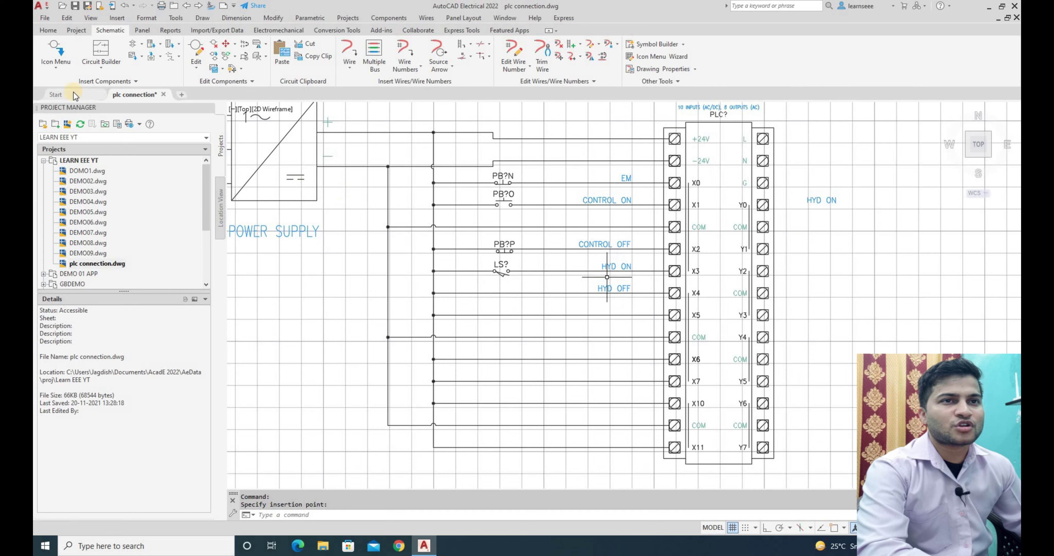
- Insert a normally closed limit switch on the HYD OFF line and accept its details
{"action": "left_click", "coordinate": [55, 51]}
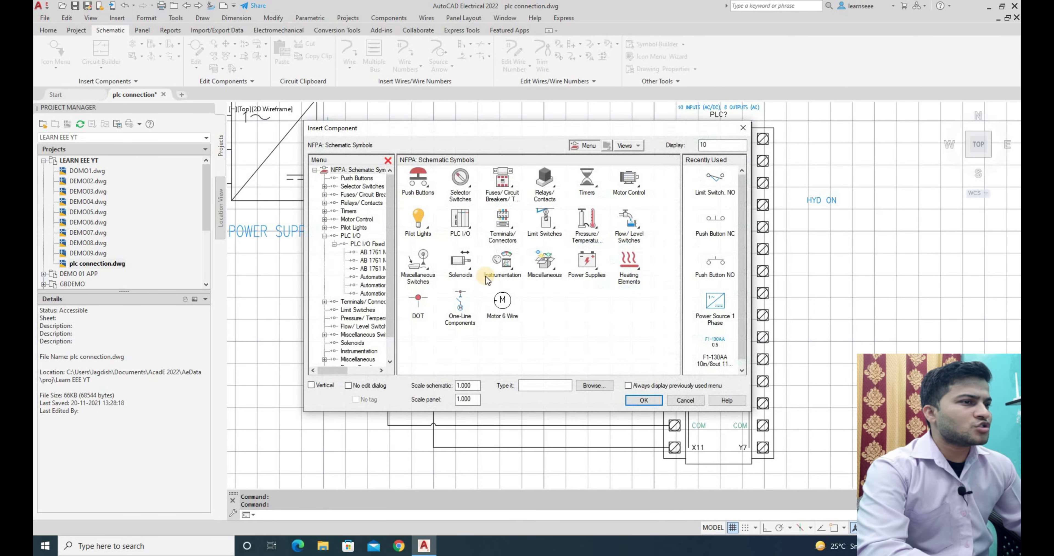
{"action": "left_click", "coordinate": [358, 310]}
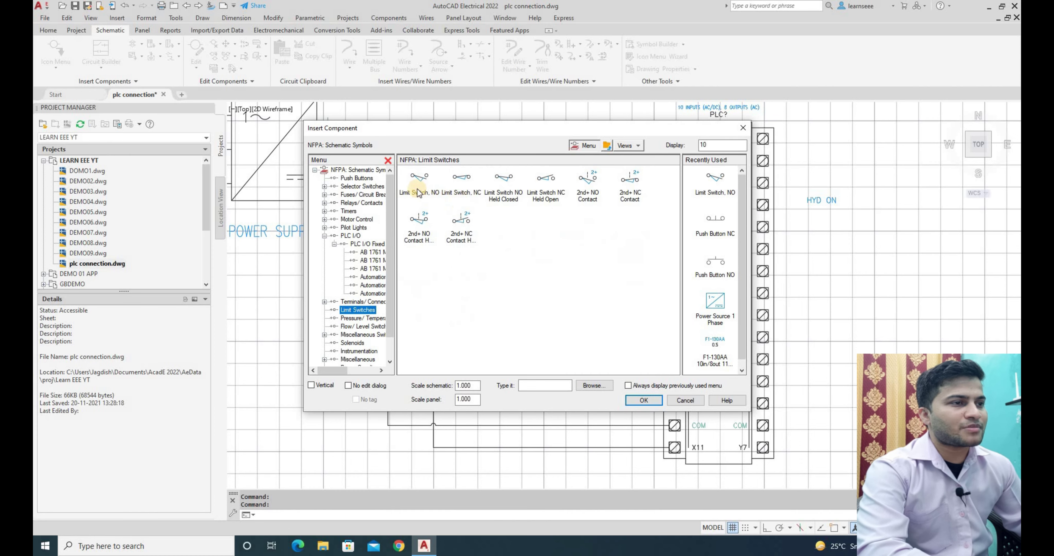
{"action": "left_click", "coordinate": [460, 179]}
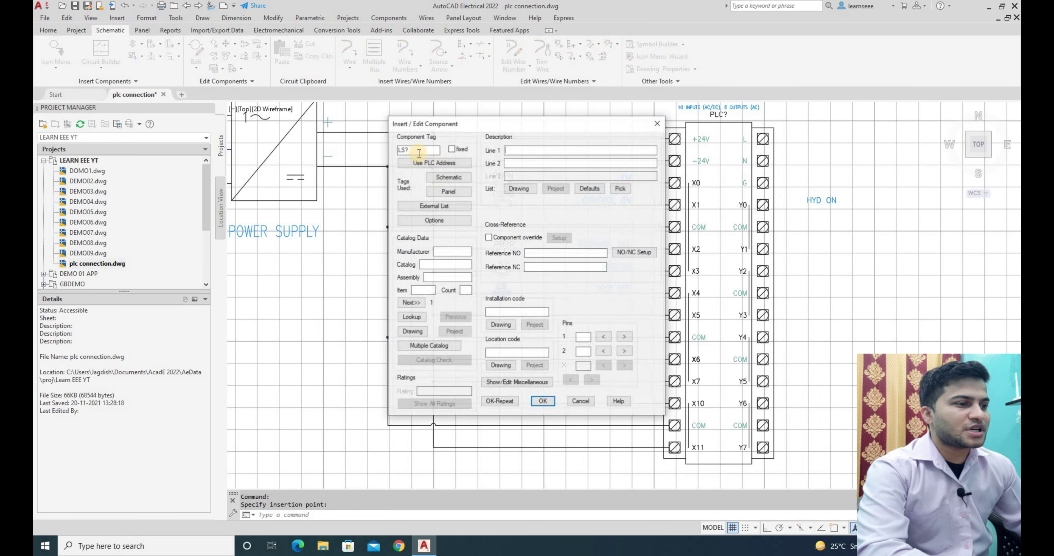
{"action": "left_click", "coordinate": [499, 401]}
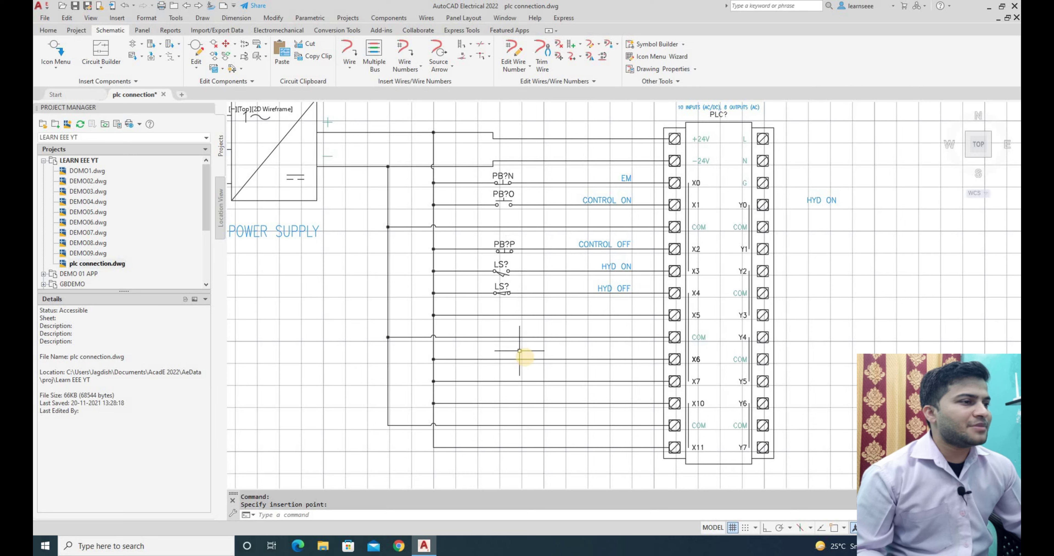
- Run wires rightward from the PLC's L, N and G terminals
{"action": "scroll", "coordinate": [526, 356], "scroll_direction": "down", "scroll_amount": 2}
{"action": "key", "text": "Escape"}
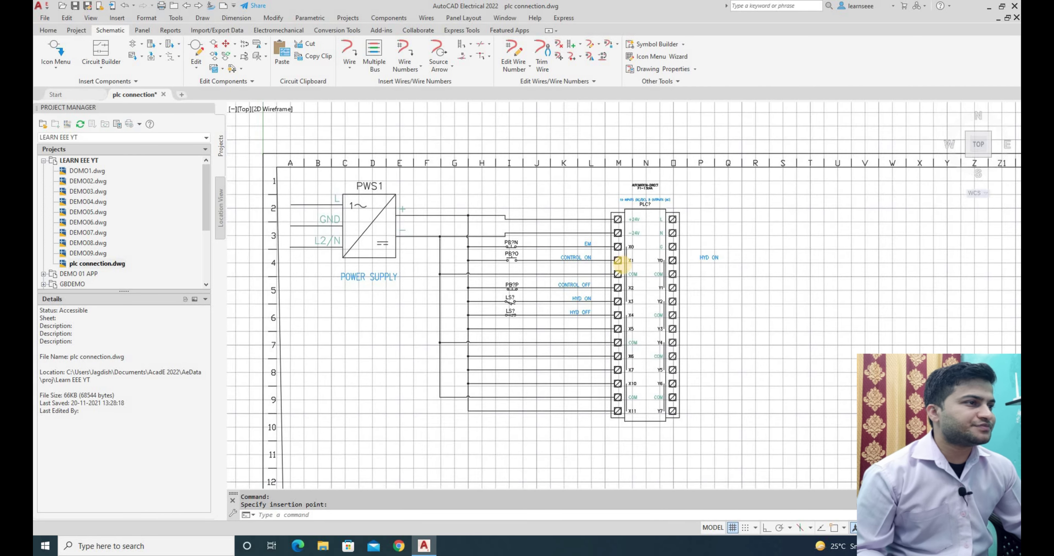
{"action": "middle_click_drag", "start_coordinate": [739, 308], "coordinate": [653, 247]}
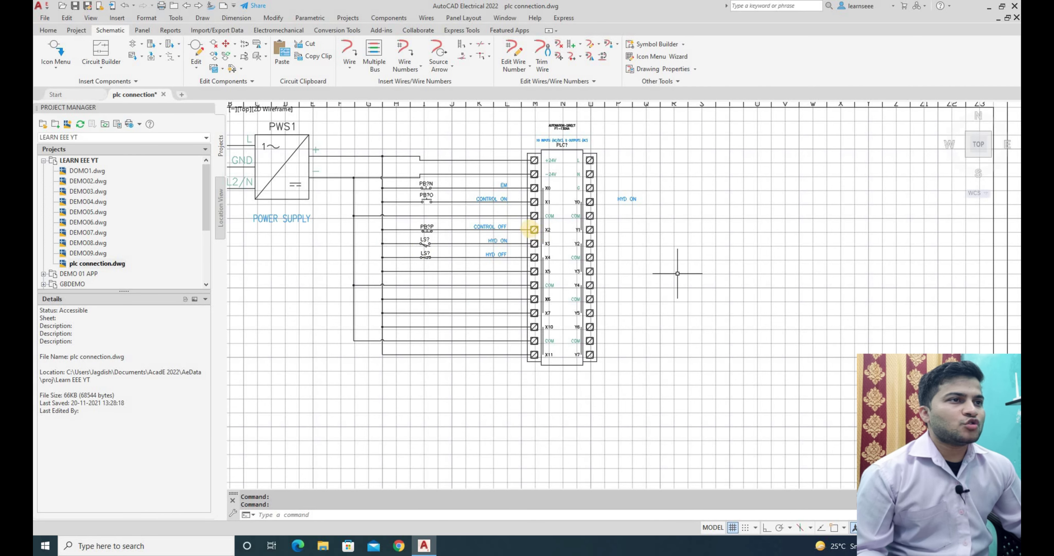
{"action": "left_click", "coordinate": [350, 51]}
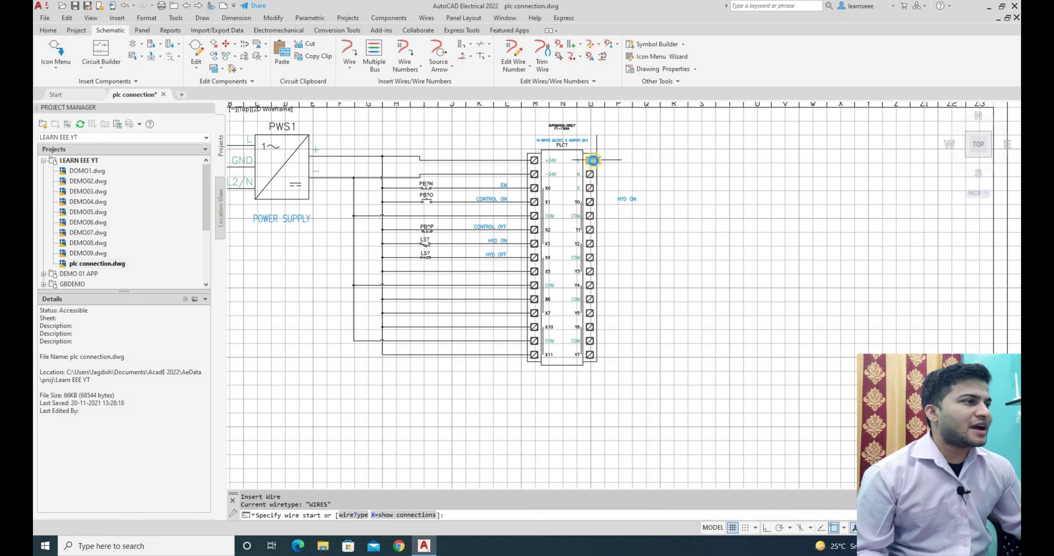
{"action": "left_click", "coordinate": [592, 161]}
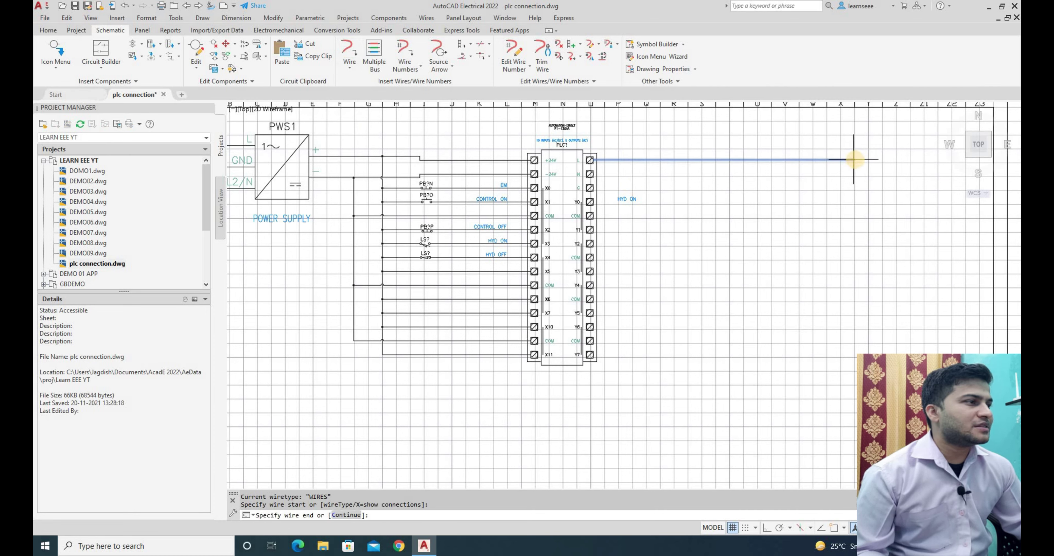
{"action": "left_click", "coordinate": [855, 159]}
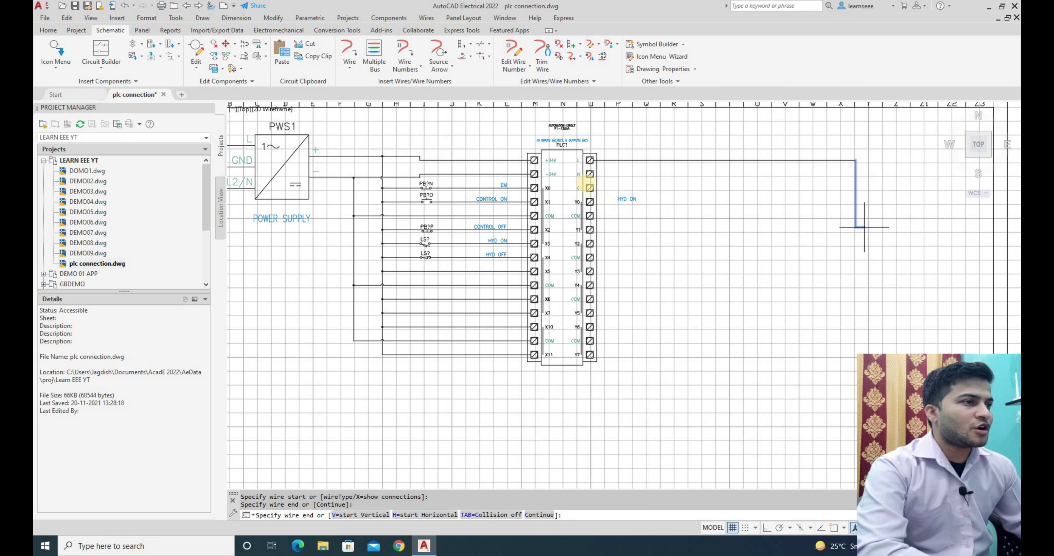
{"action": "right_click", "coordinate": [864, 227]}
{"action": "left_click", "coordinate": [592, 175]}
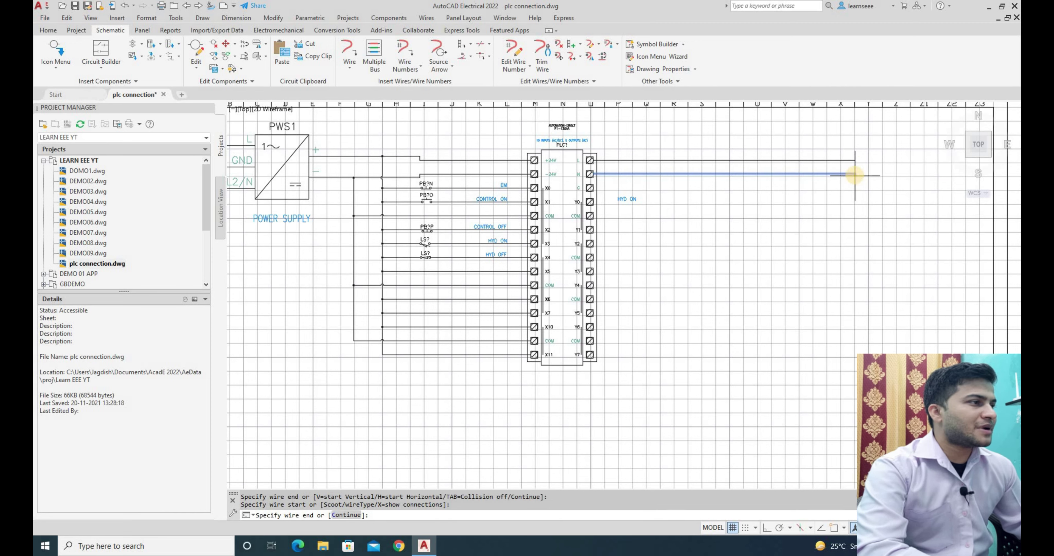
{"action": "left_click", "coordinate": [855, 175]}
{"action": "right_click", "coordinate": [871, 200]}
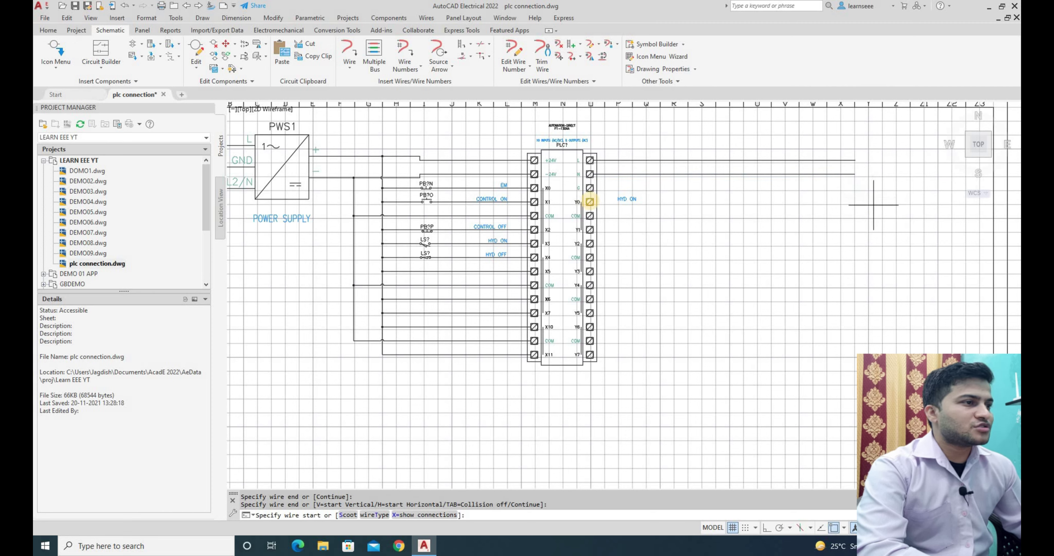
{"action": "left_click", "coordinate": [590, 188]}
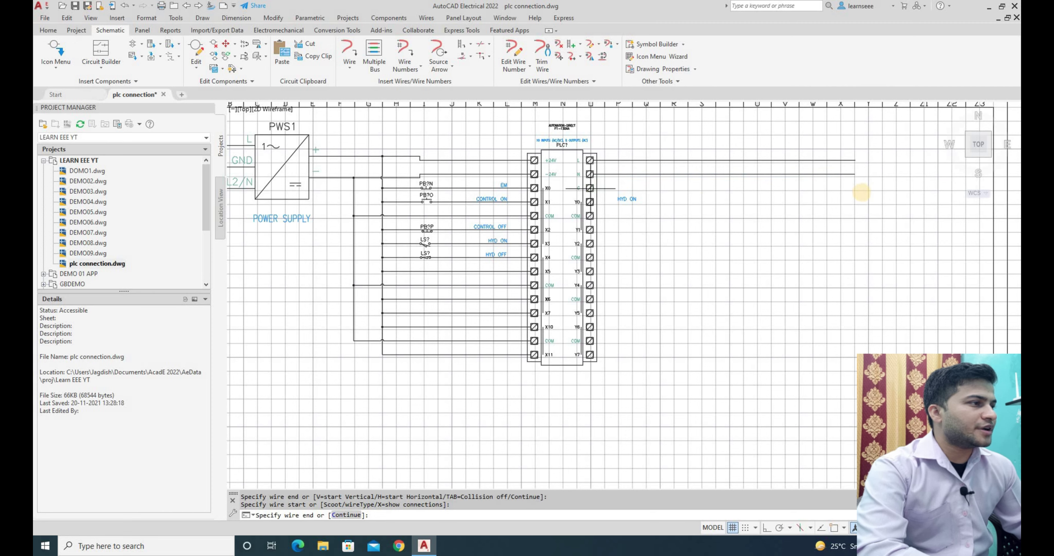
{"action": "right_click", "coordinate": [872, 232]}
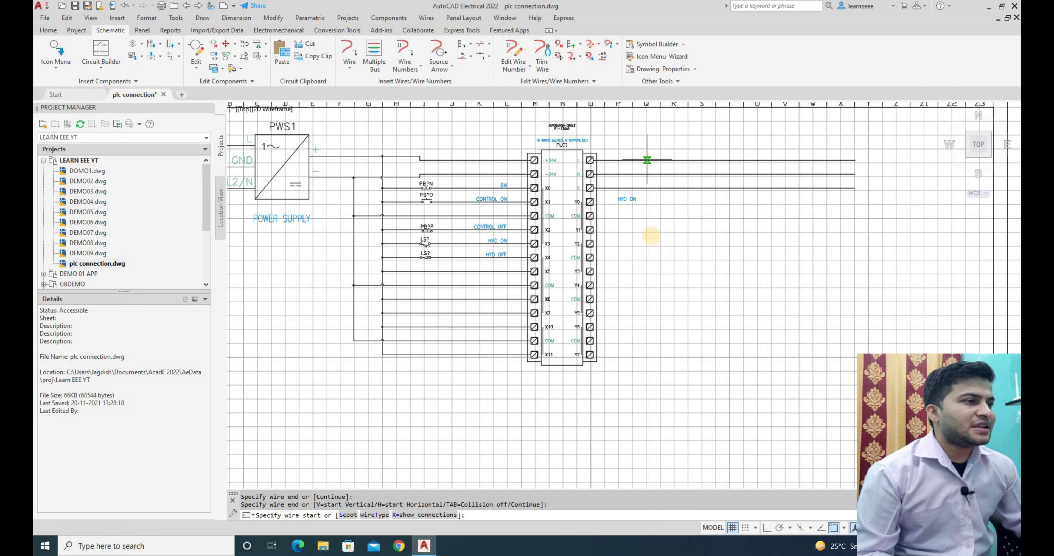
- Tie the output-side COM terminals together with a vertical wire up to the top line
{"action": "left_click", "coordinate": [590, 215]}
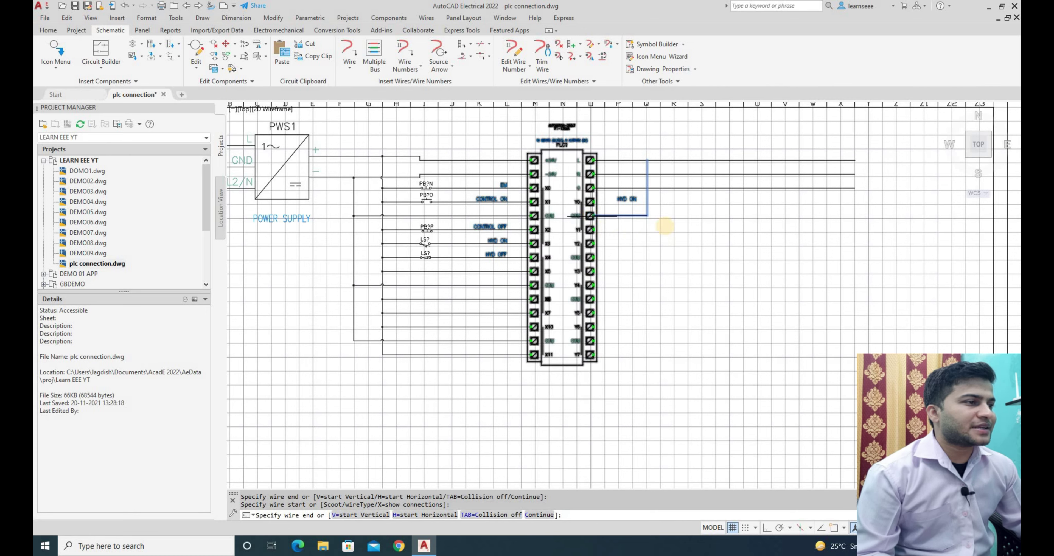
{"action": "left_click", "coordinate": [647, 217]}
{"action": "left_click", "coordinate": [647, 217]}
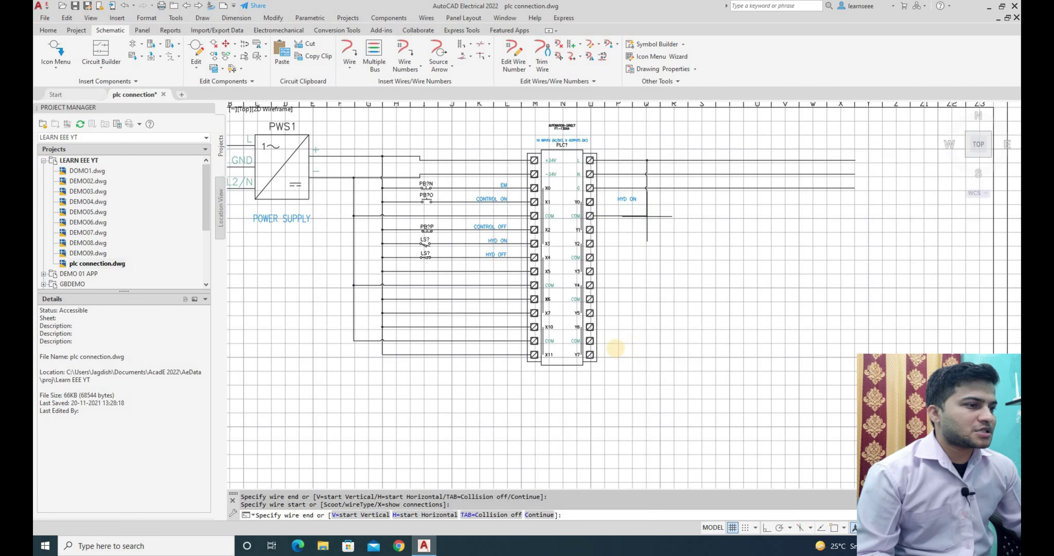
{"action": "left_click", "coordinate": [590, 340]}
{"action": "left_click", "coordinate": [590, 299]}
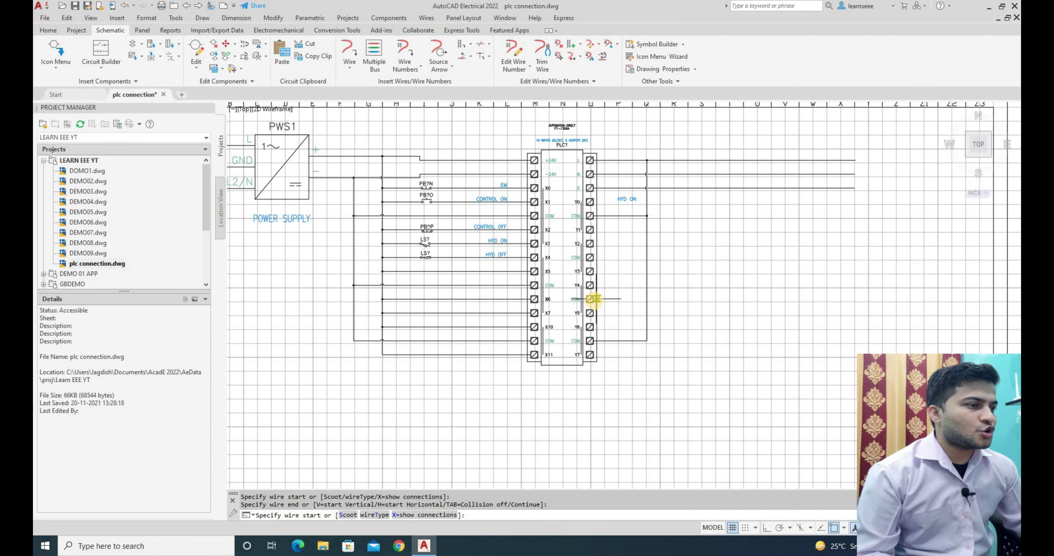
{"action": "left_click", "coordinate": [646, 300]}
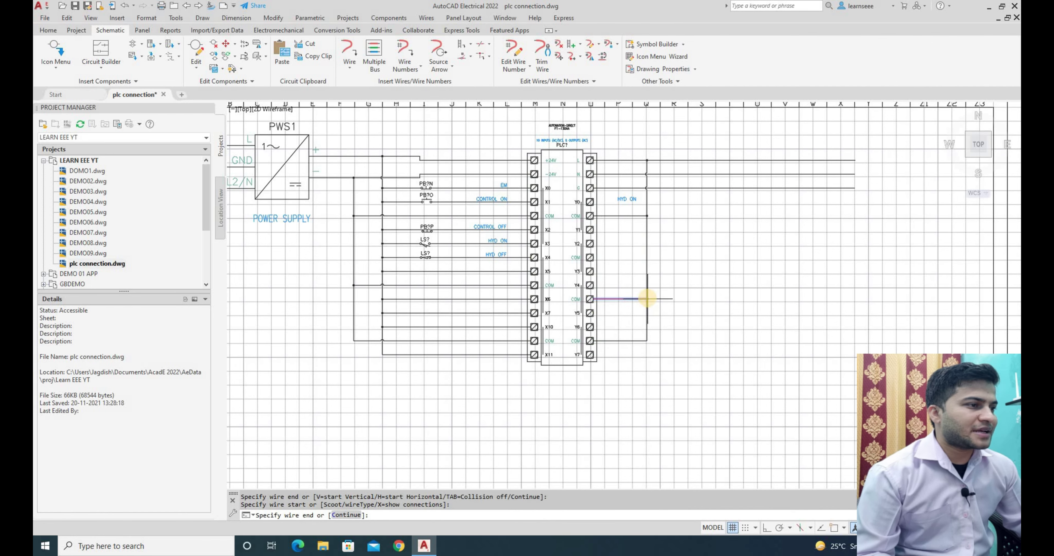
{"action": "left_click", "coordinate": [646, 300]}
{"action": "left_click", "coordinate": [590, 257]}
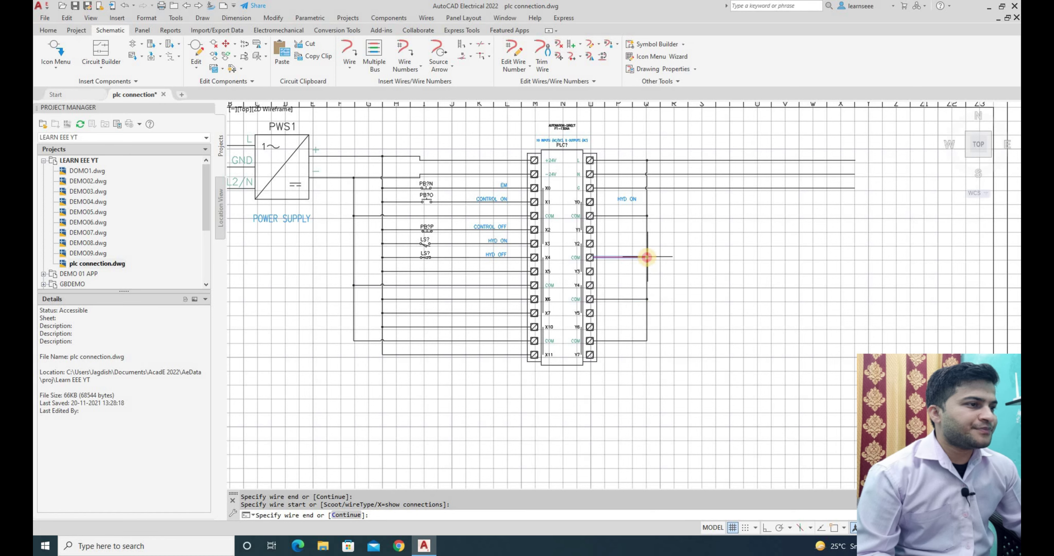
{"action": "left_click", "coordinate": [640, 257]}
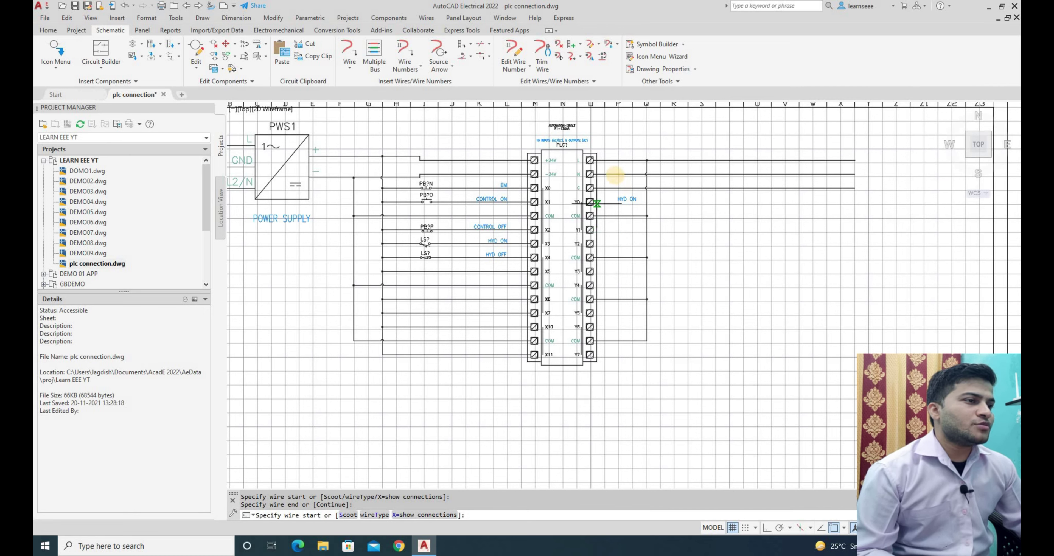
- Run the HYD_ON wire from Y0 rightward and connect it up to the N line
{"action": "scroll", "coordinate": [615, 175], "scroll_direction": "up", "scroll_amount": 2}
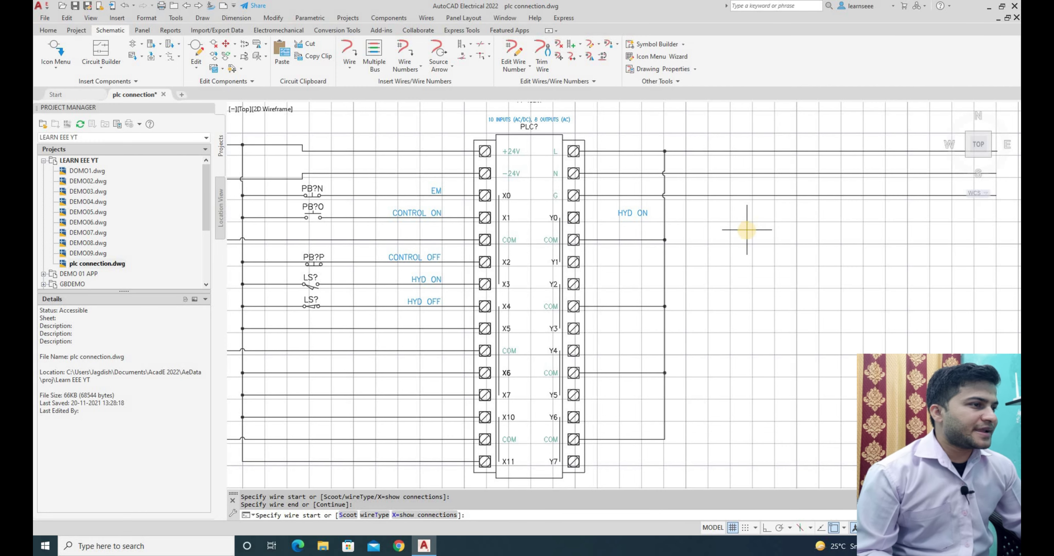
{"action": "scroll", "coordinate": [747, 230], "scroll_direction": "down", "scroll_amount": 2}
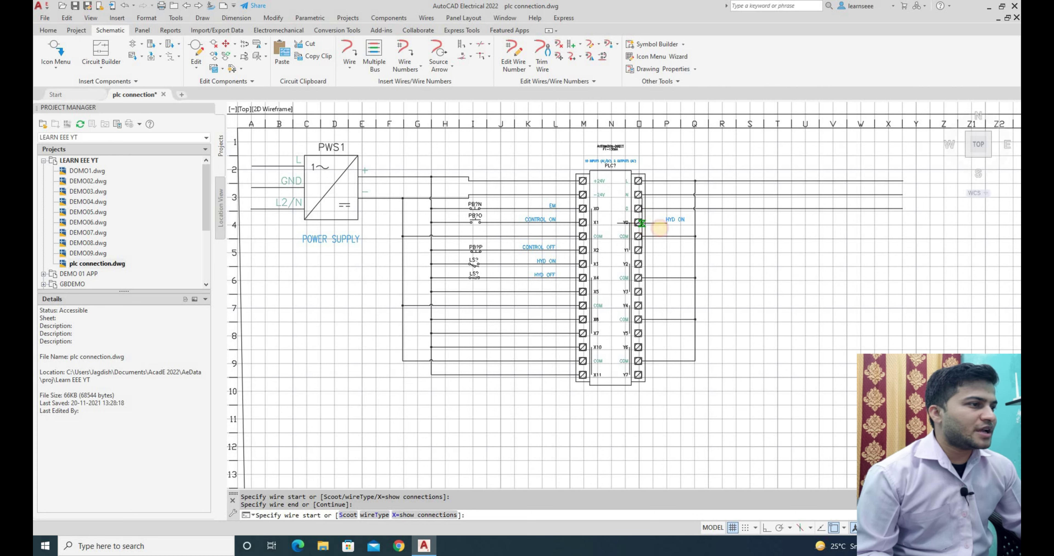
{"action": "left_click", "coordinate": [641, 223]}
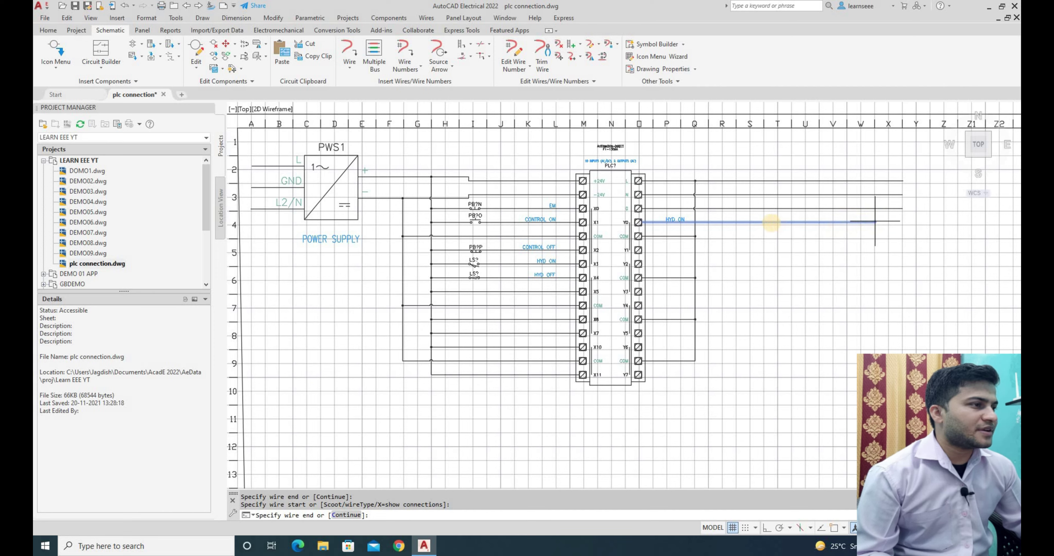
{"action": "left_click", "coordinate": [806, 222]}
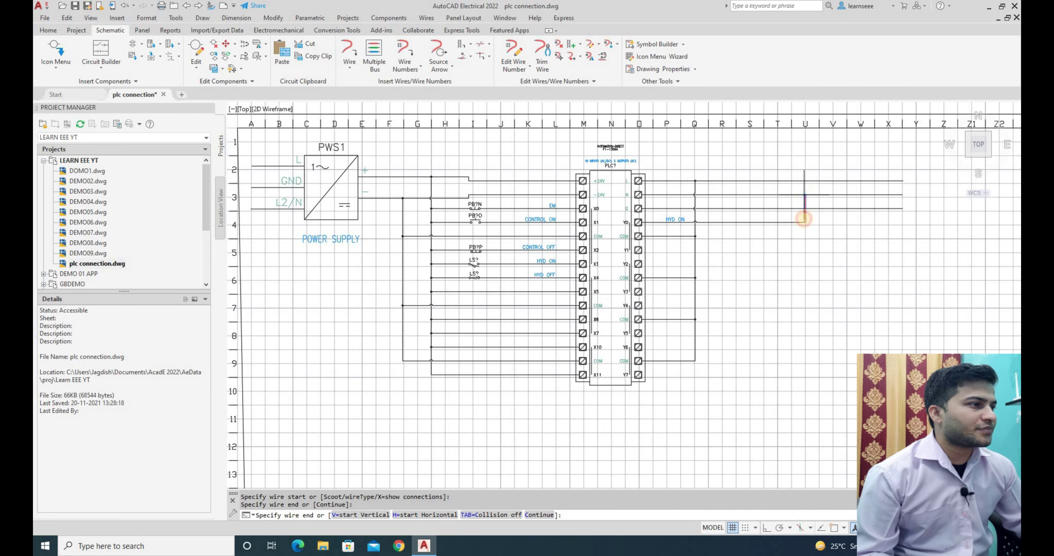
{"action": "left_click", "coordinate": [805, 195]}
{"action": "scroll", "coordinate": [837, 211], "scroll_direction": "up", "scroll_amount": 2}
- Wire outputs Y7, Y6 and Y4 to the vertical bus joined to the Y0 wire
{"action": "scroll", "coordinate": [804, 297], "scroll_direction": "down", "scroll_amount": 2}
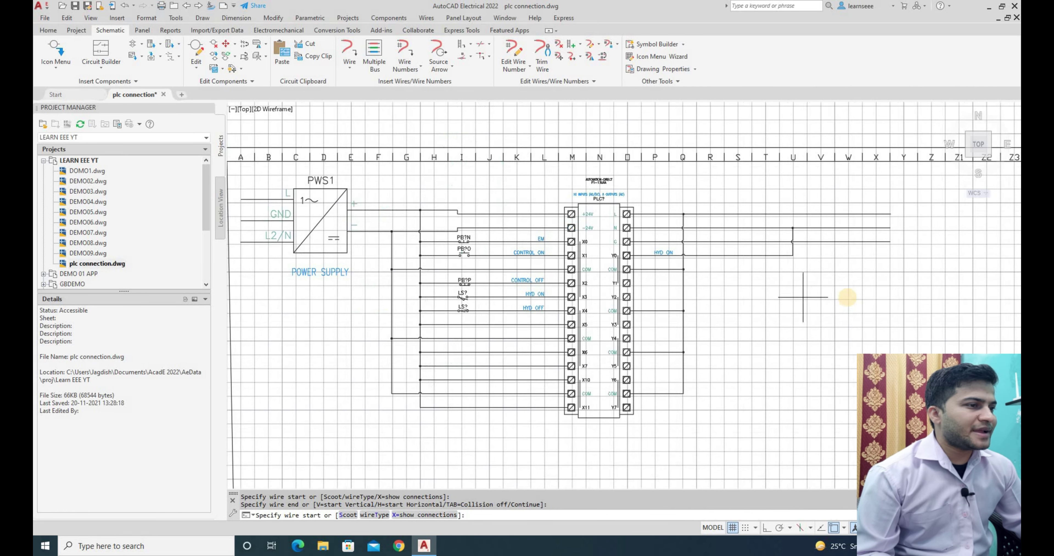
{"action": "scroll", "coordinate": [848, 297], "scroll_direction": "up", "scroll_amount": 2}
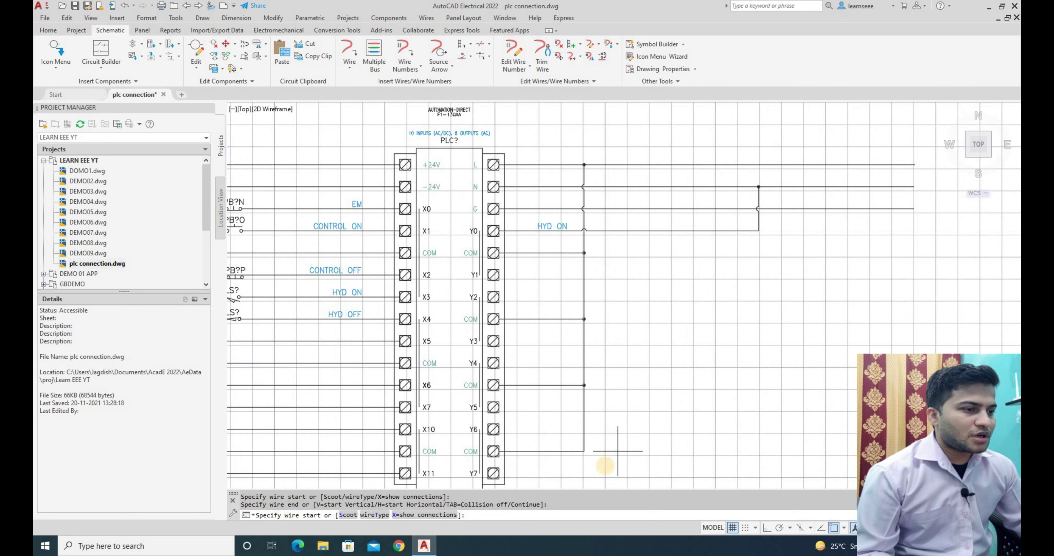
{"action": "left_click", "coordinate": [493, 474]}
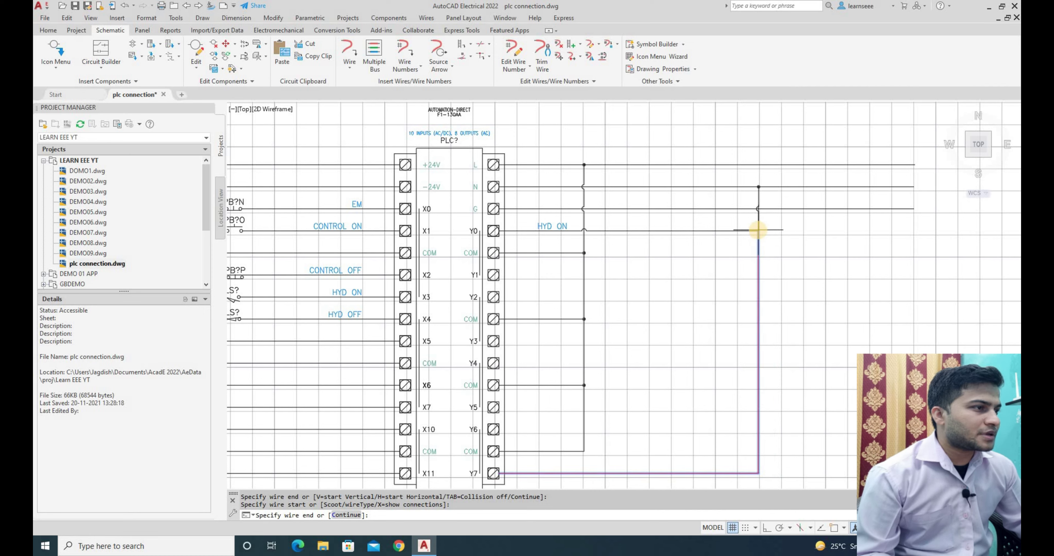
{"action": "left_click", "coordinate": [759, 230]}
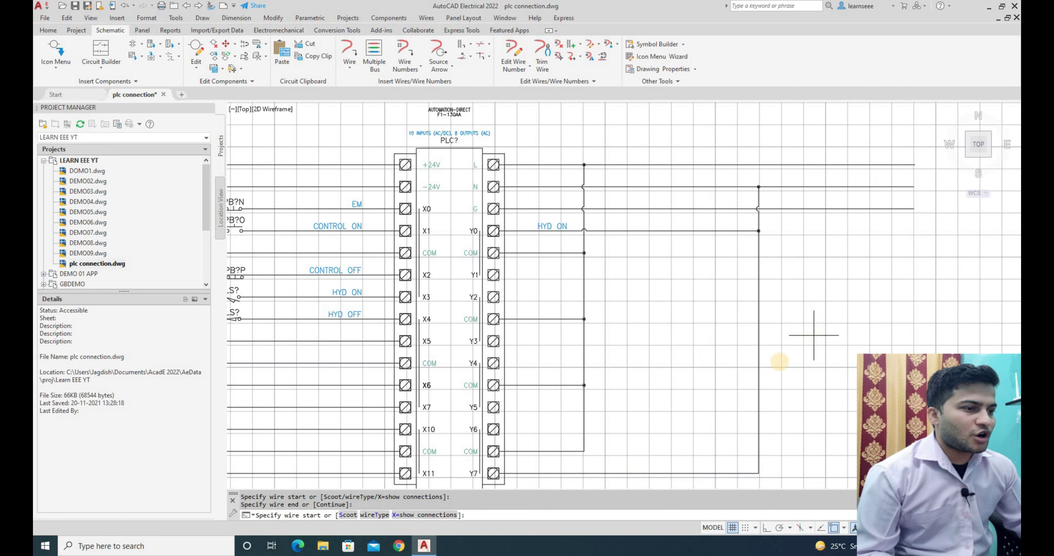
{"action": "left_click", "coordinate": [494, 429]}
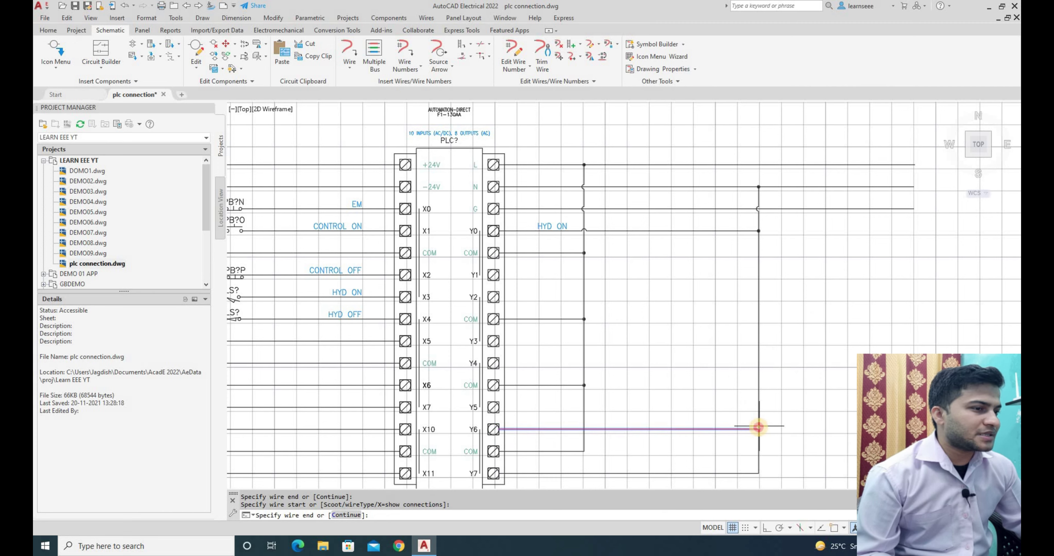
{"action": "left_click", "coordinate": [759, 427]}
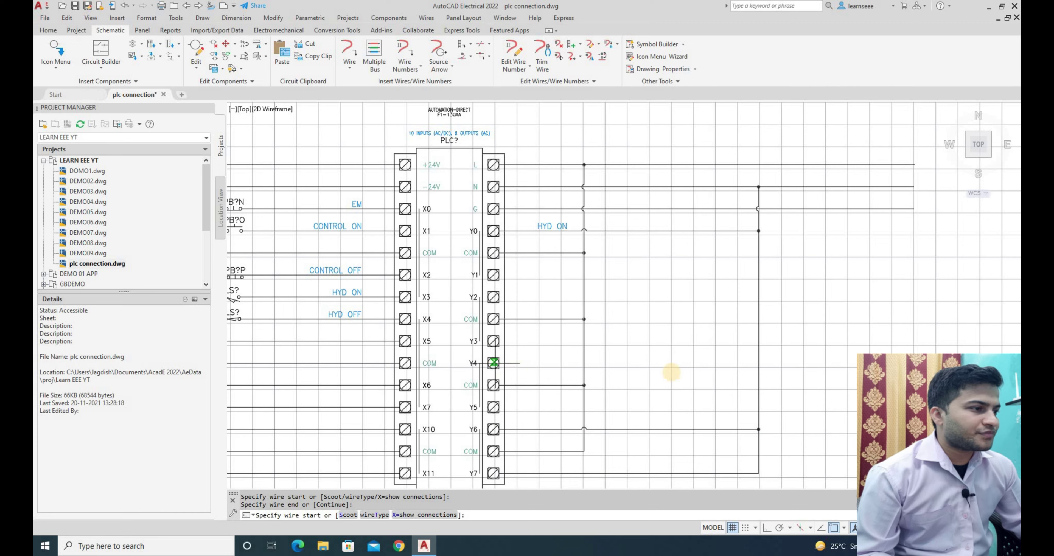
{"action": "left_click", "coordinate": [494, 363]}
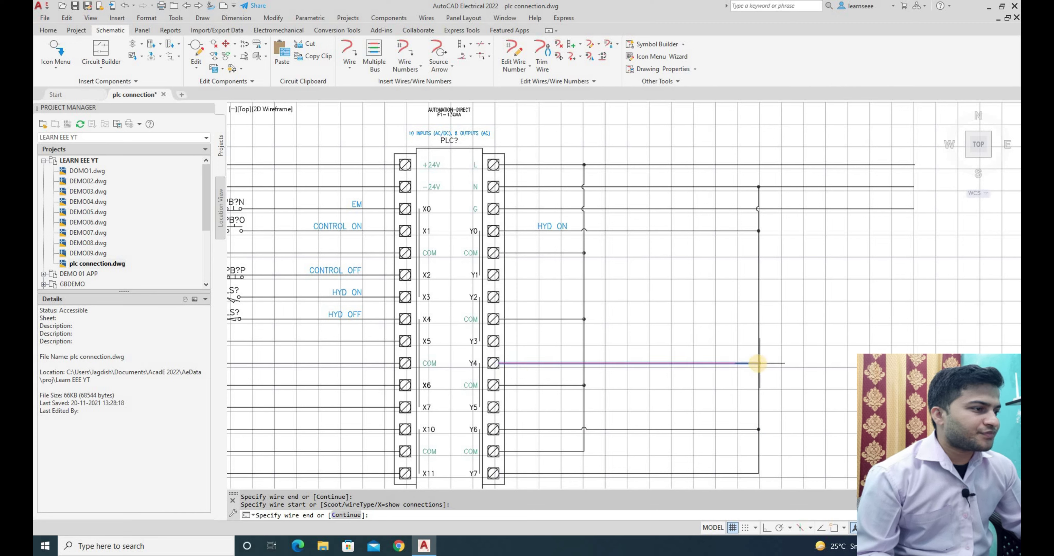
{"action": "left_click", "coordinate": [759, 363]}
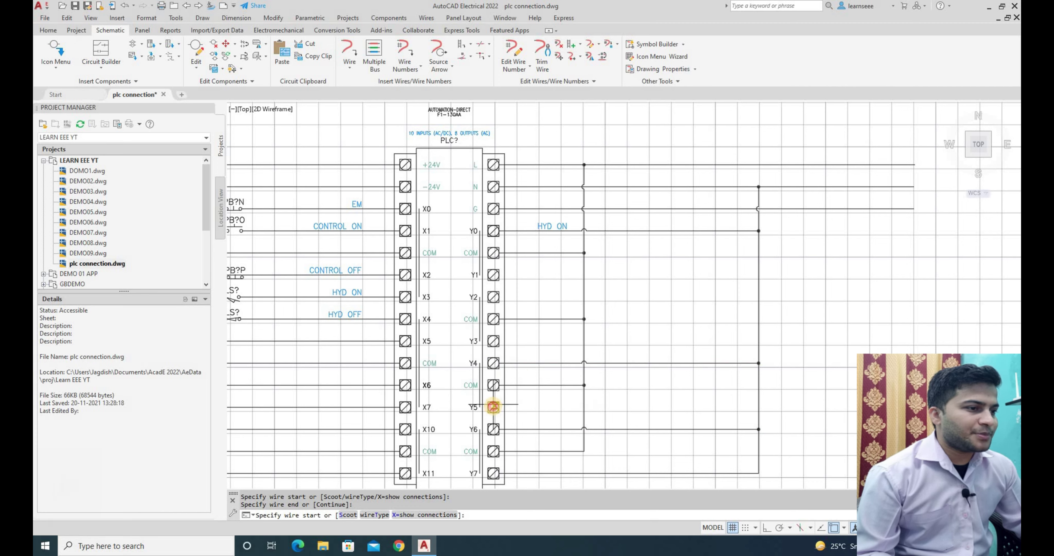
- Wire outputs Y5, Y1, Y3 and Y2 to the same vertical bus
{"action": "left_click", "coordinate": [494, 407]}
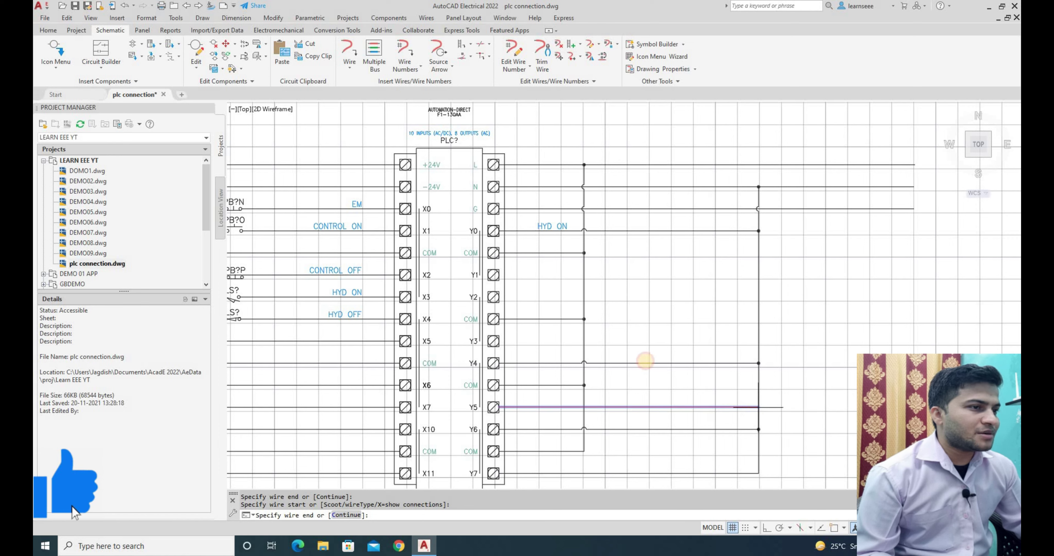
{"action": "left_click", "coordinate": [758, 407]}
{"action": "left_click", "coordinate": [494, 274]}
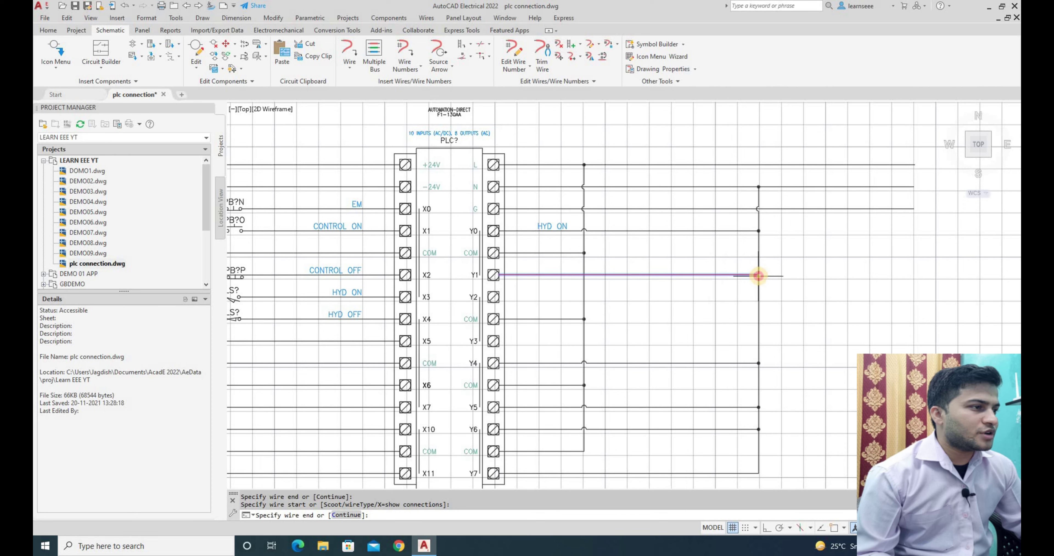
{"action": "left_click", "coordinate": [759, 275]}
{"action": "left_click", "coordinate": [494, 341]}
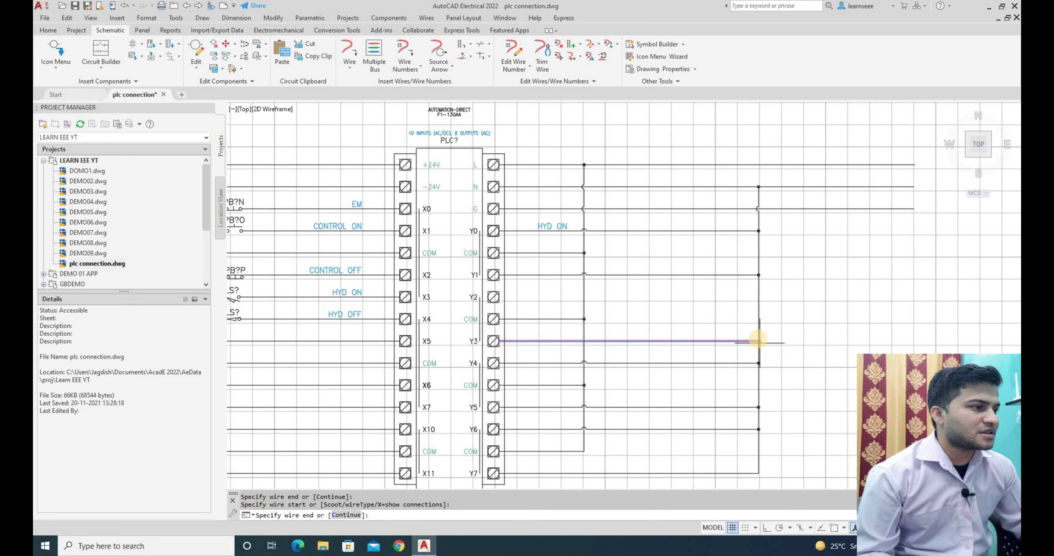
{"action": "left_click", "coordinate": [758, 342]}
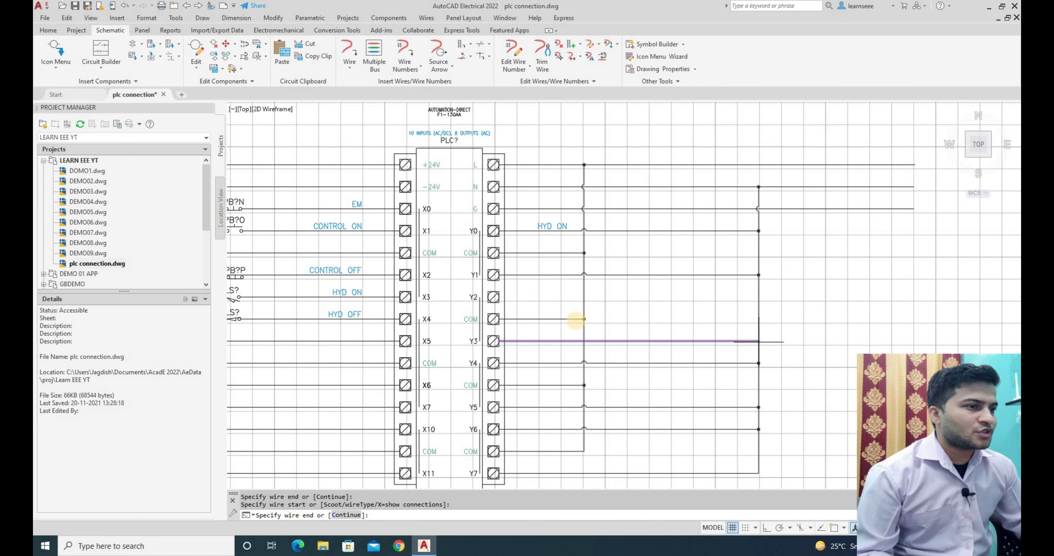
{"action": "left_click", "coordinate": [494, 298]}
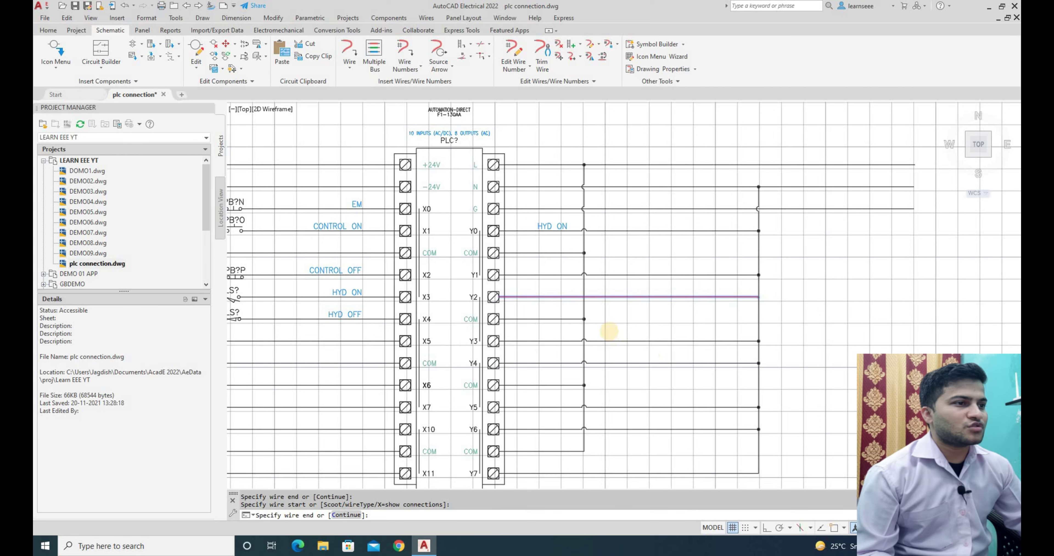
{"action": "left_click", "coordinate": [758, 298]}
{"action": "scroll", "coordinate": [609, 337], "scroll_direction": "down", "scroll_amount": 2}
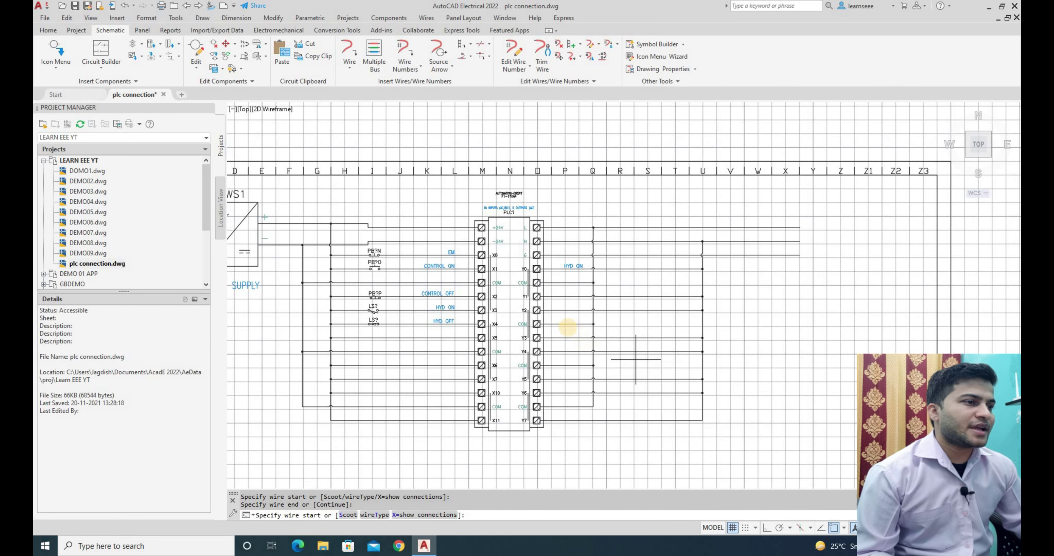
- Insert a red standard pilot light on the Y1 wire, accepting tag LT?C
{"action": "left_click", "coordinate": [67, 51]}
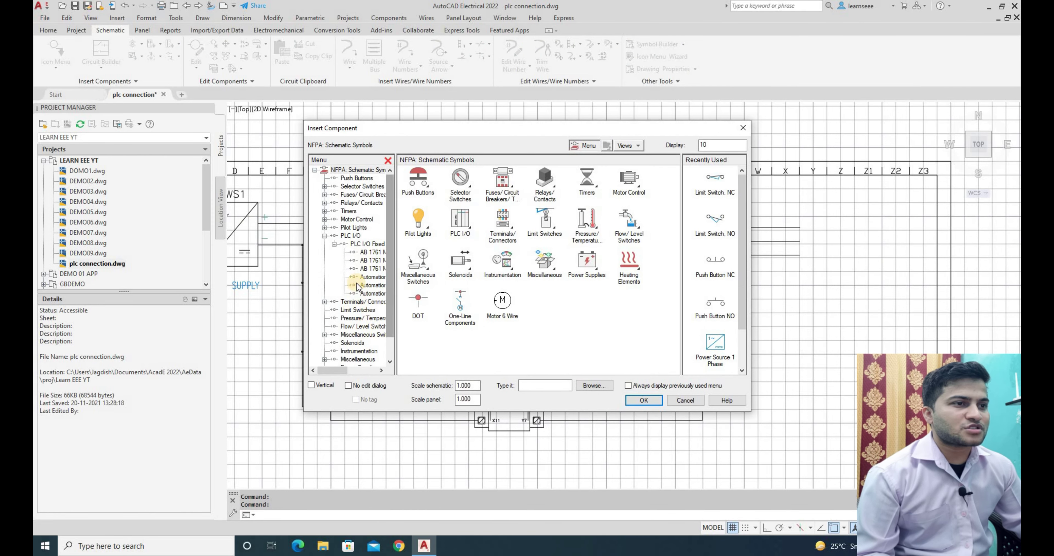
{"action": "left_click", "coordinate": [419, 220]}
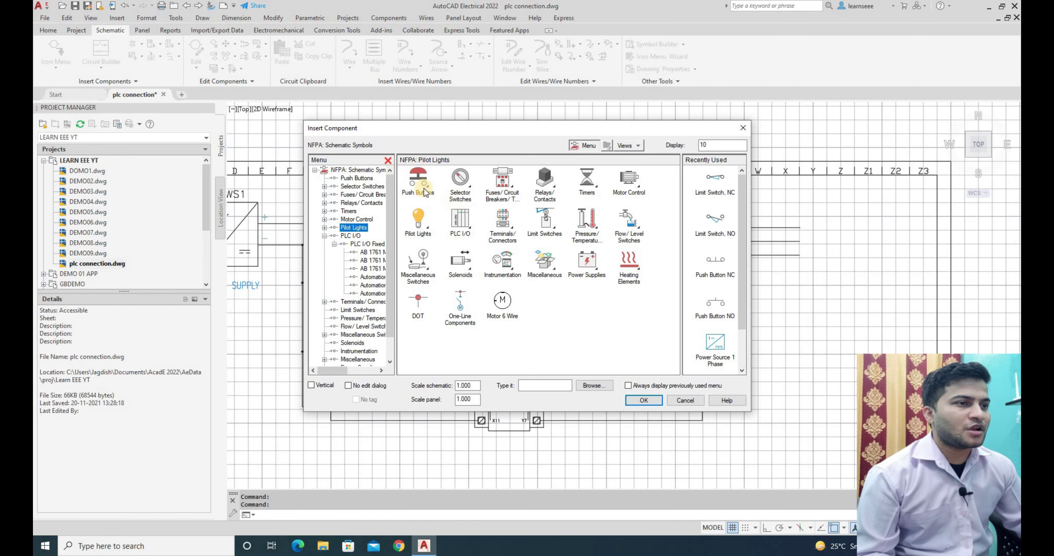
{"action": "left_click", "coordinate": [635, 281]}
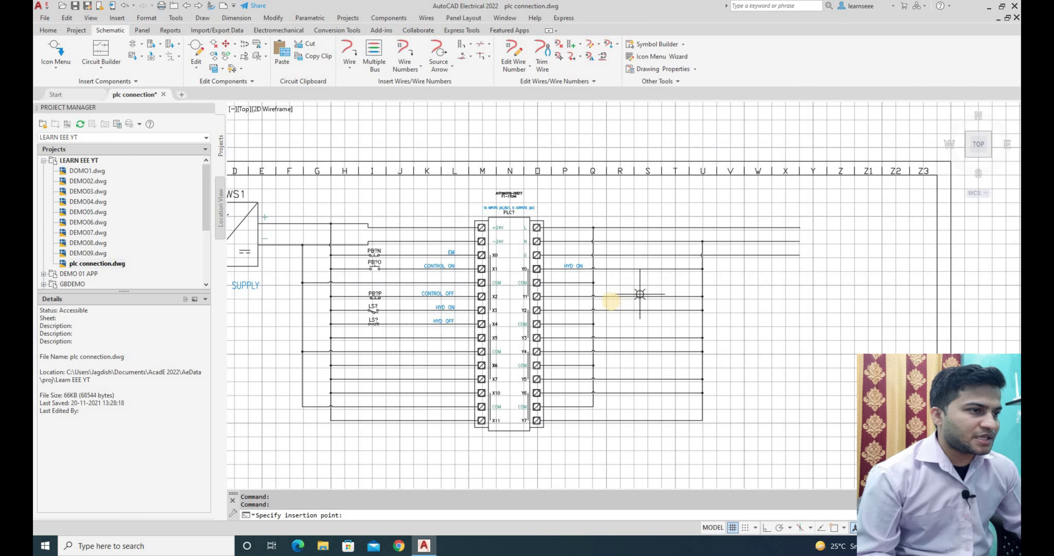
{"action": "left_click", "coordinate": [666, 305]}
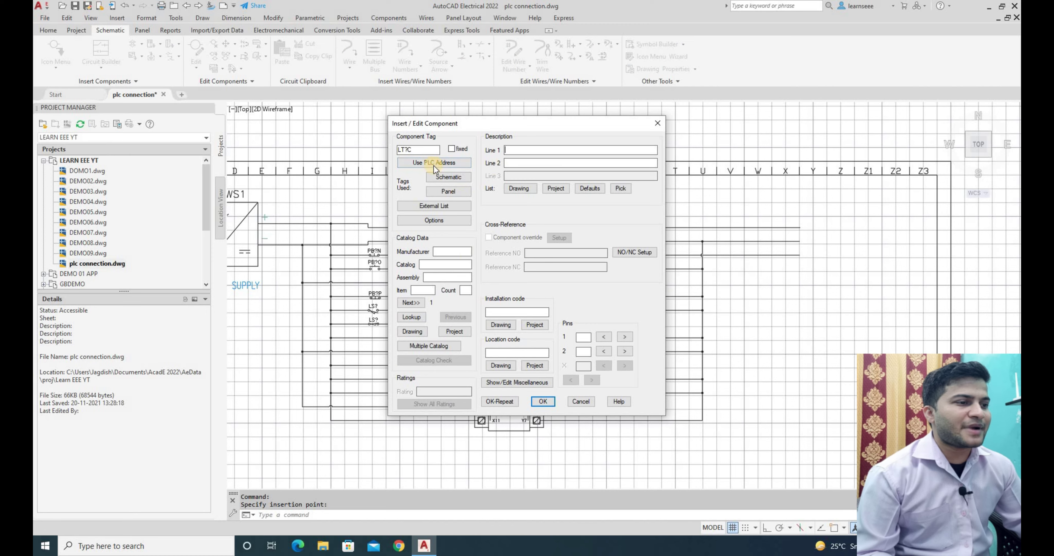
{"action": "key", "text": "Return"}
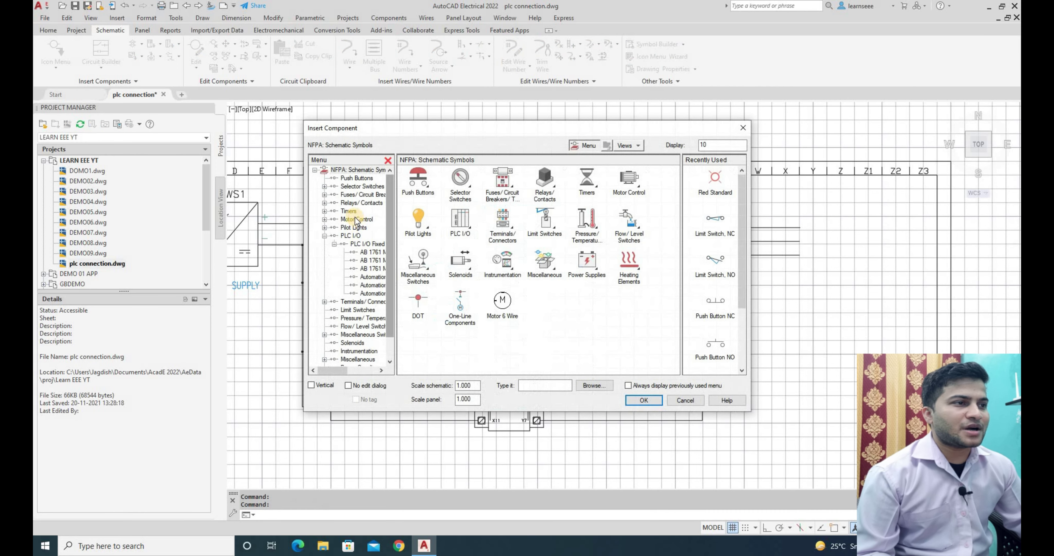
- Place a relay coil tagged CR? on the Y0 HYD_ON rung and finish placing
{"action": "left_click", "coordinate": [351, 204]}
{"action": "left_click", "coordinate": [418, 178]}
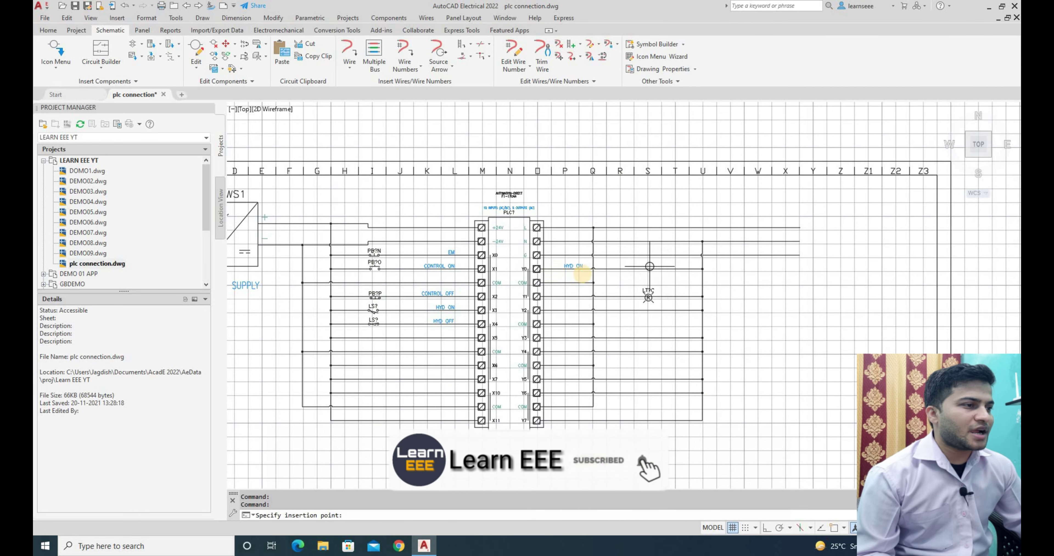
{"action": "left_click", "coordinate": [648, 269]}
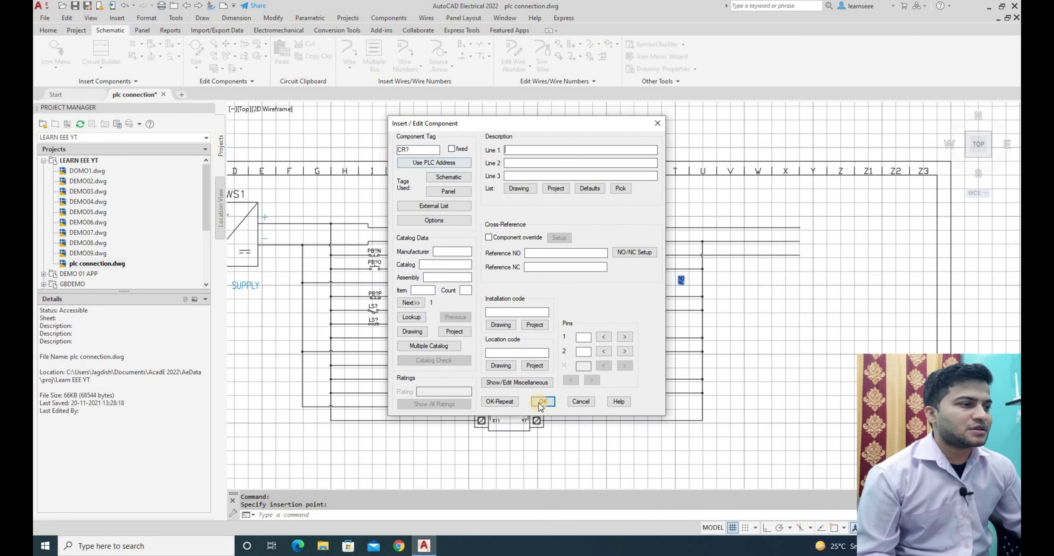
{"action": "key", "text": "Return"}
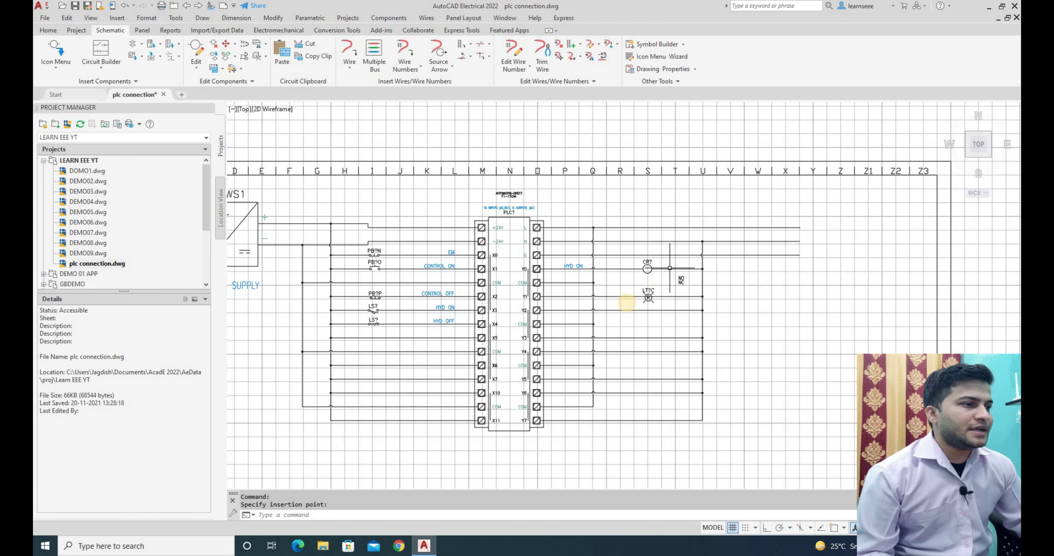
{"action": "scroll", "coordinate": [671, 263], "scroll_direction": "up", "scroll_amount": 2}
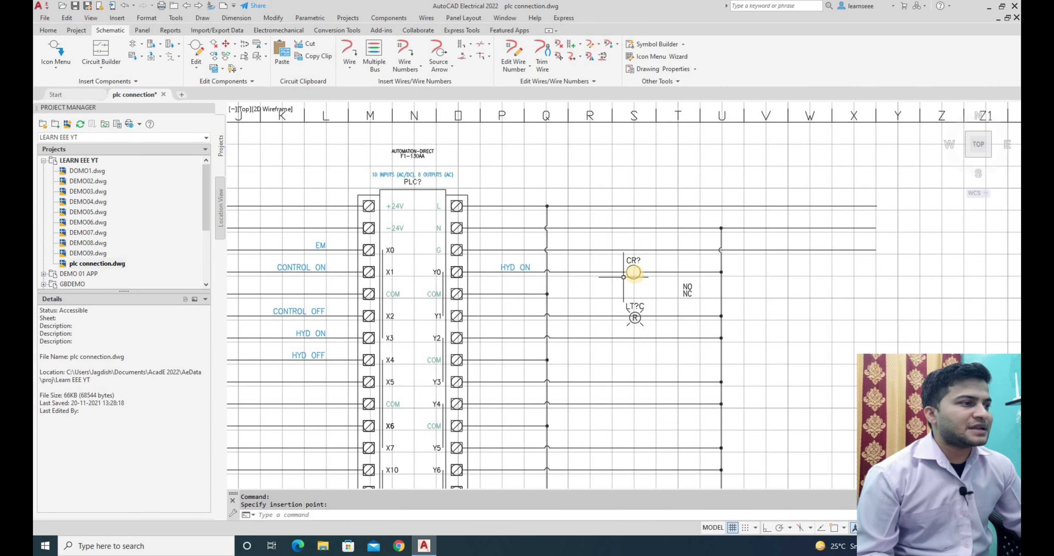
{"action": "left_click", "coordinate": [634, 272]}
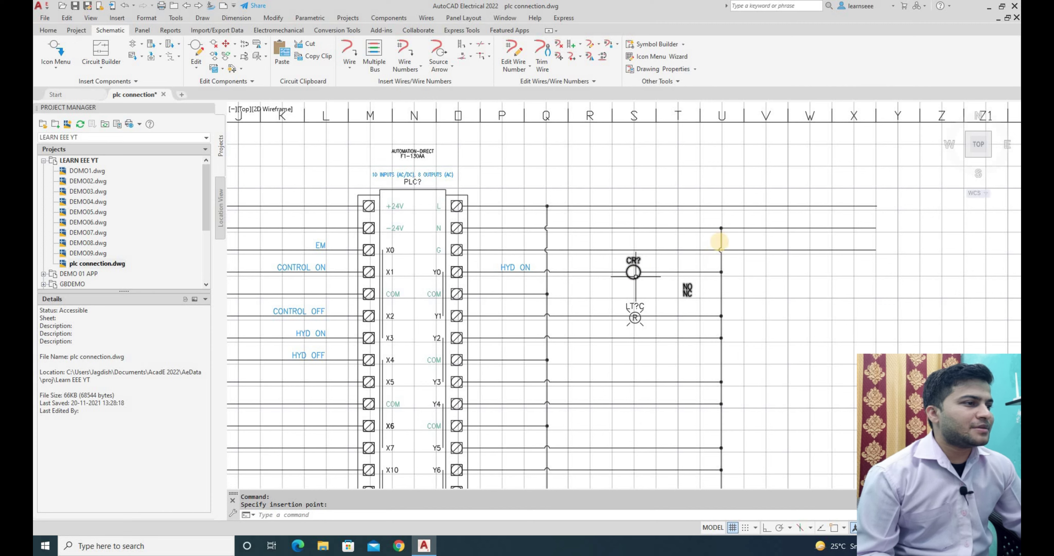
{"action": "left_click", "coordinate": [713, 268]}
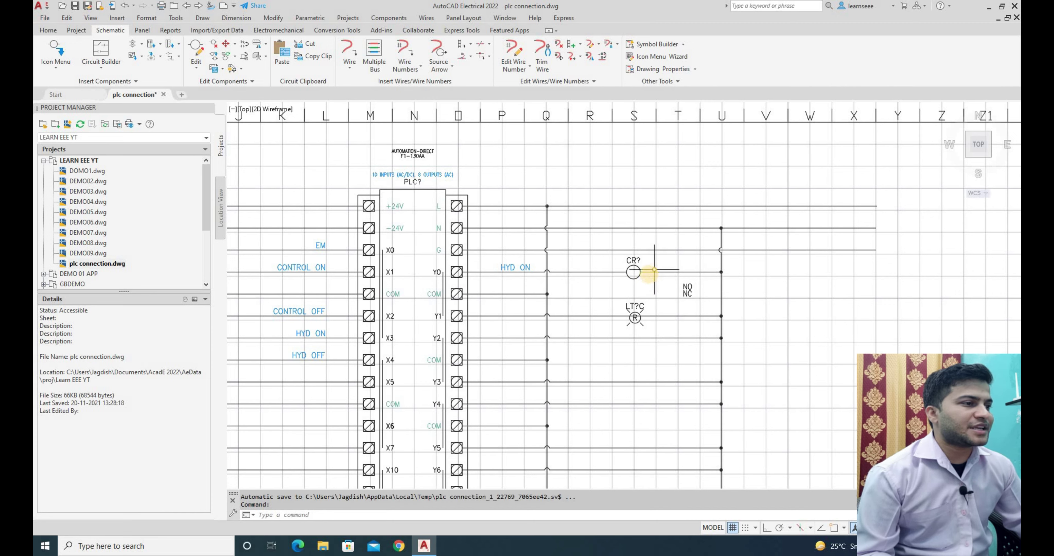
{"action": "scroll", "coordinate": [667, 335], "scroll_direction": "down", "scroll_amount": 2}
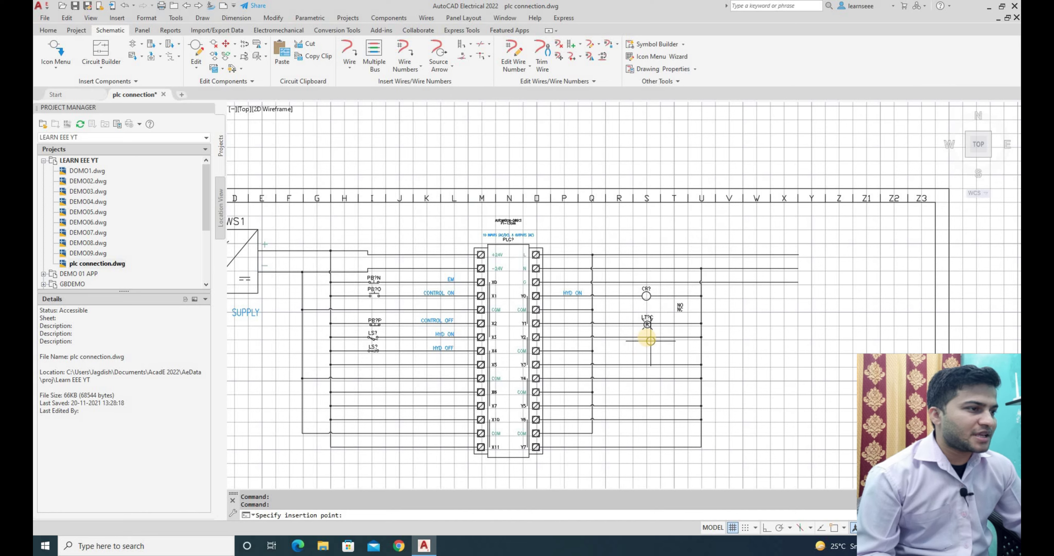
- Place a relay coil on the Y2 rung and accept its details
{"action": "left_click", "coordinate": [649, 337]}
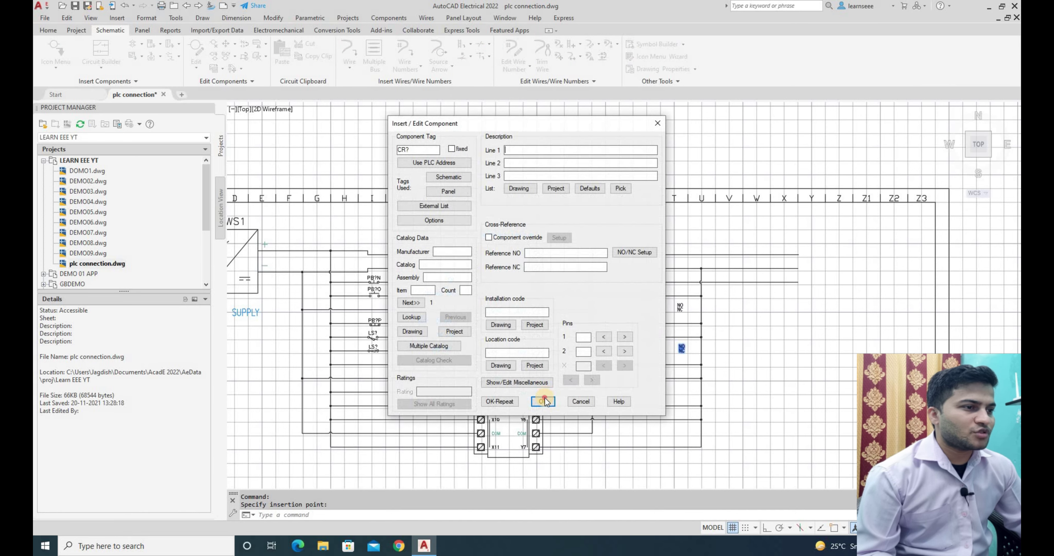
{"action": "left_click", "coordinate": [543, 401]}
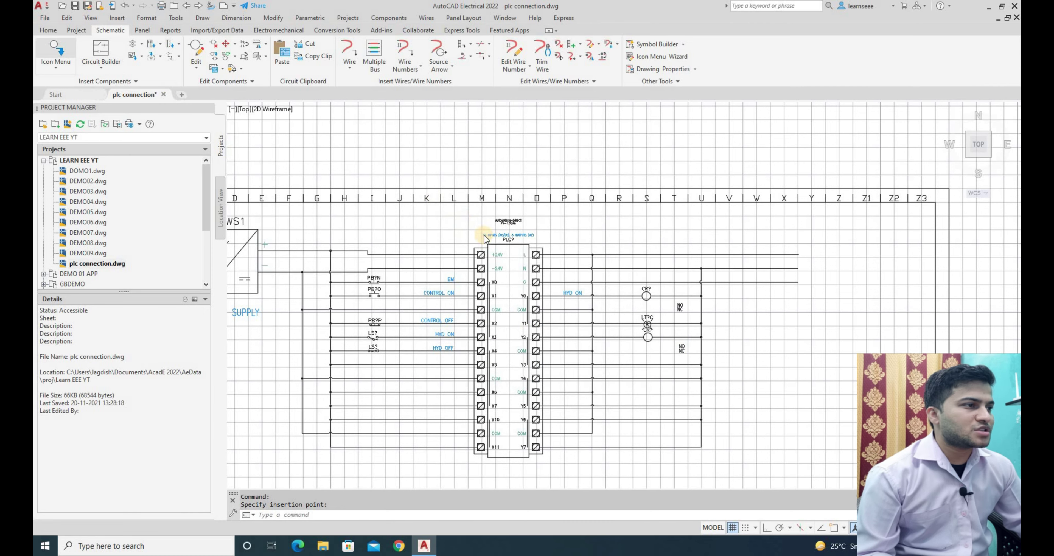
{"action": "right_click", "coordinate": [708, 203]}
{"action": "key", "text": "Return"}
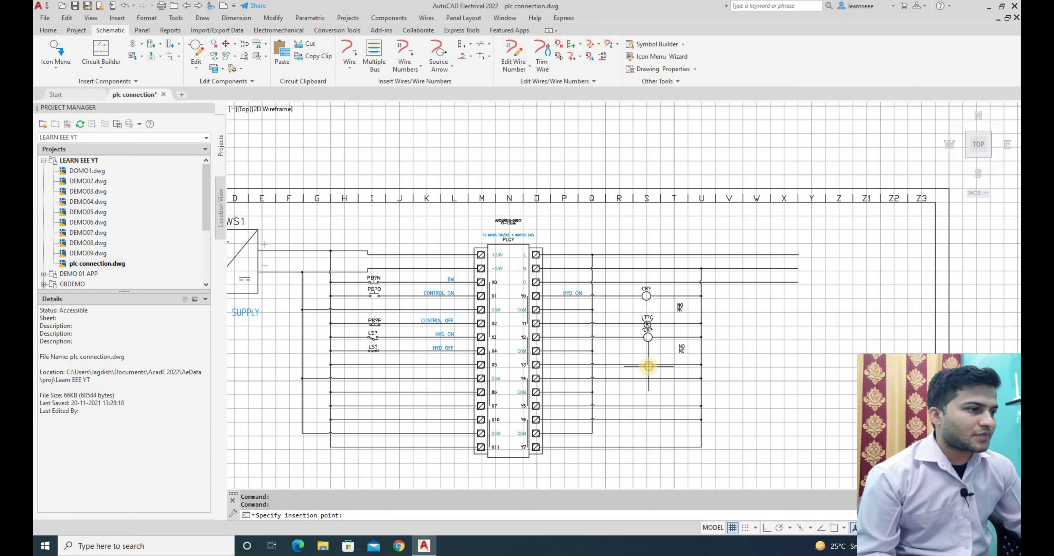
- Place a relay coil on the Y3 rung, cancelling the misplaced first attempt
{"action": "left_click", "coordinate": [660, 380]}
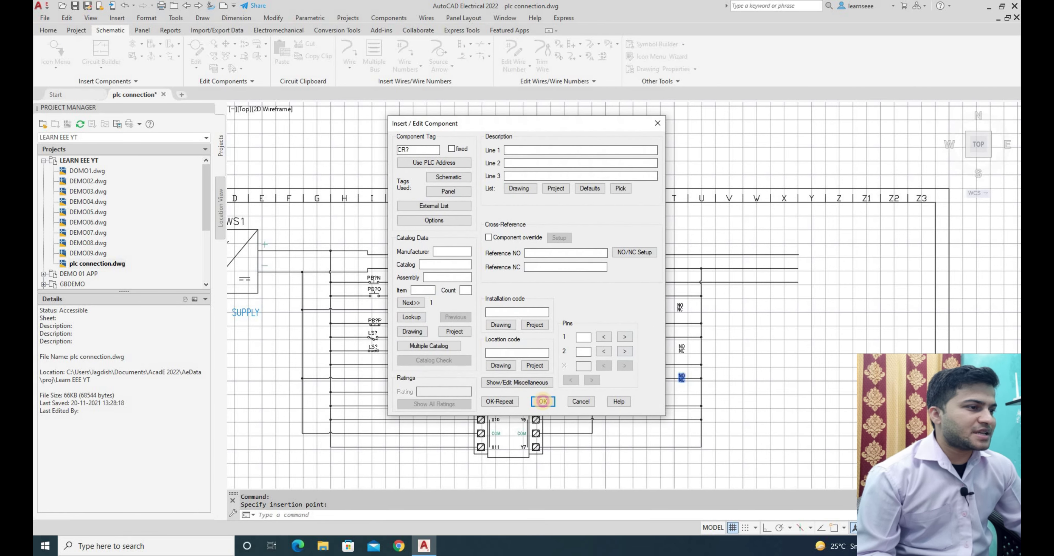
{"action": "left_click", "coordinate": [543, 401]}
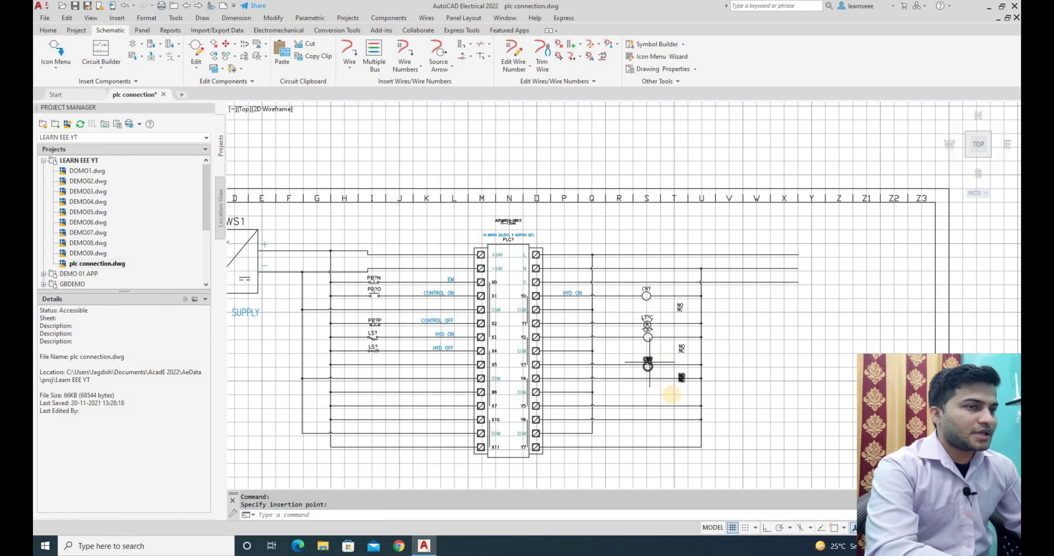
{"action": "key", "text": "Escape"}
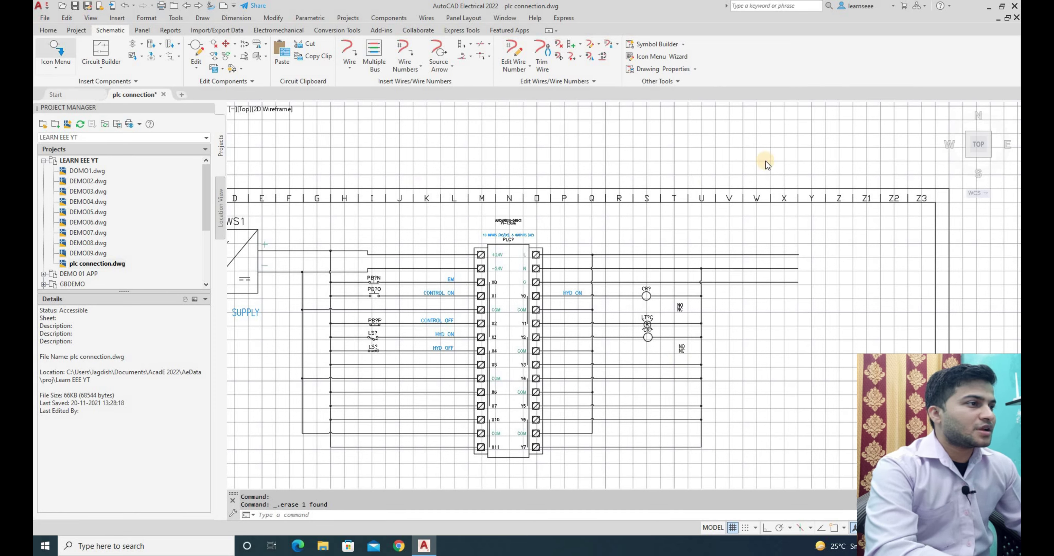
{"action": "key", "text": "Return"}
{"action": "left_click", "coordinate": [717, 182]}
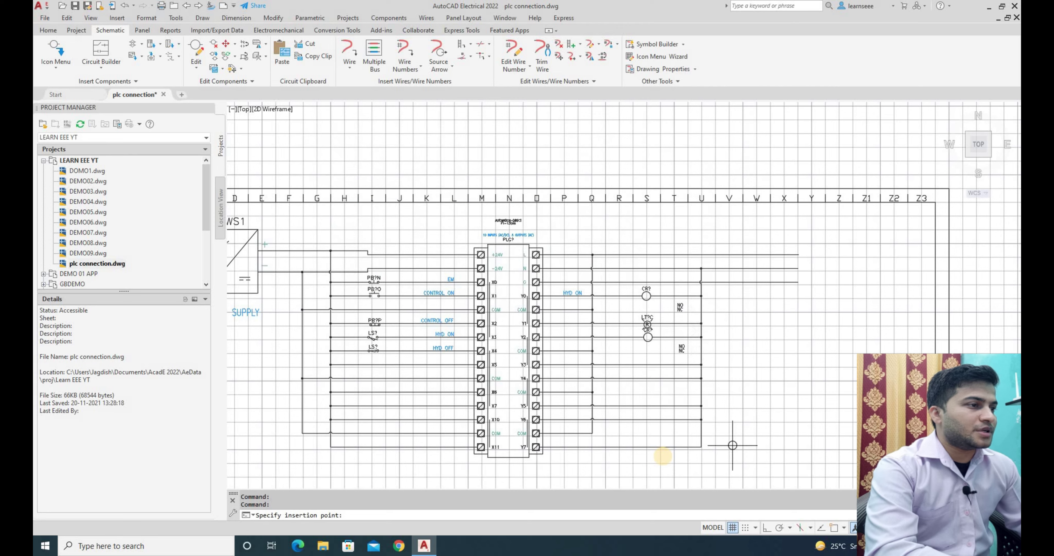
{"action": "scroll", "coordinate": [663, 454], "scroll_direction": "up", "scroll_amount": 2}
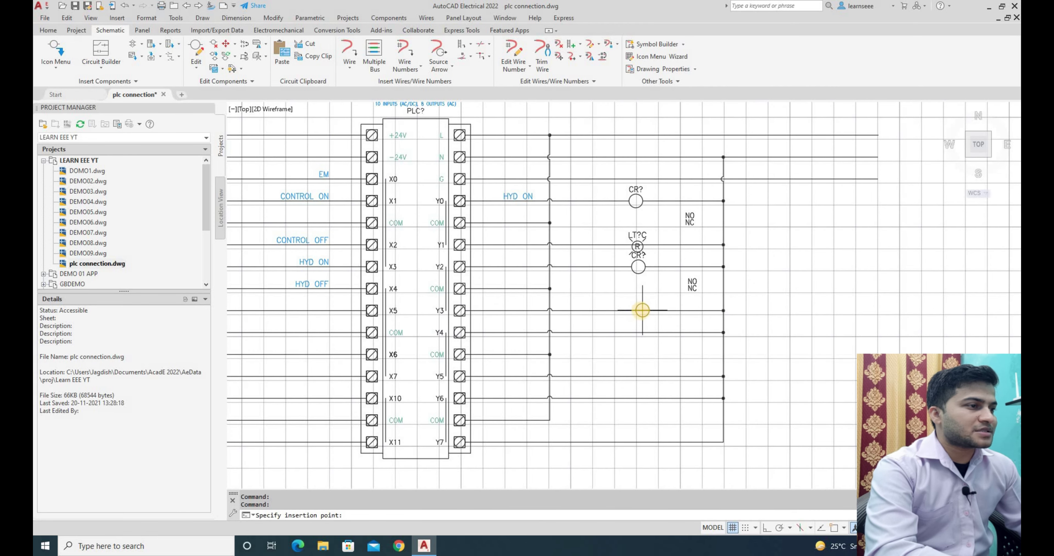
{"action": "left_click", "coordinate": [640, 311]}
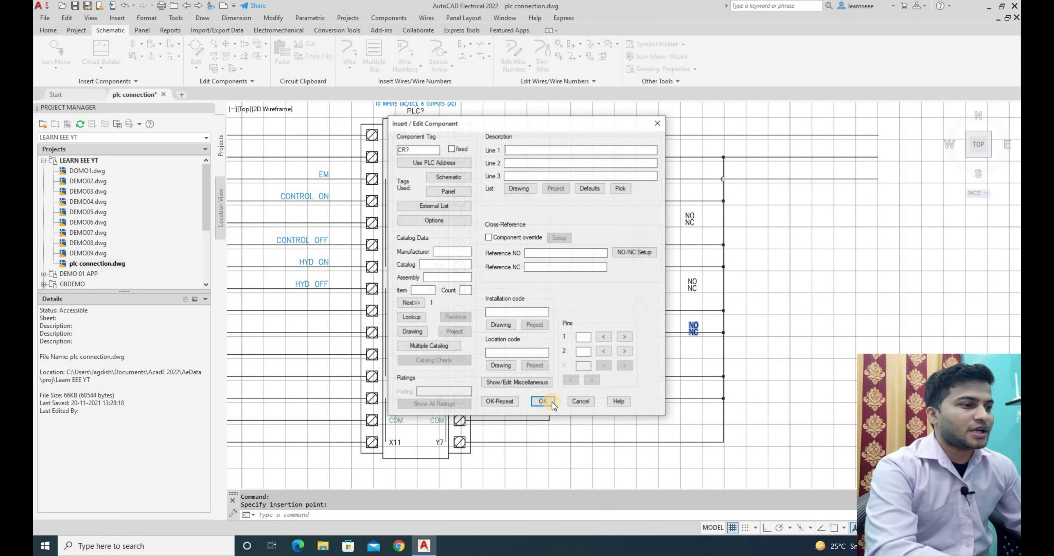
{"action": "left_click", "coordinate": [545, 402]}
{"action": "key", "text": "Return"}
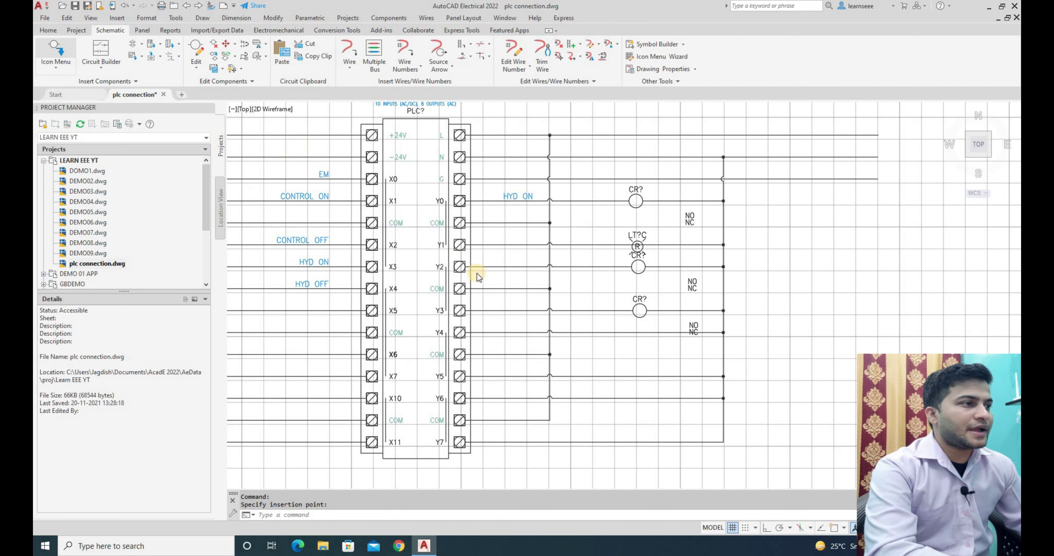
{"action": "key", "text": "Return"}
- Add relay coils on Y5 and Y6, giving the Y6 coil pins A1 and A2
{"action": "left_click", "coordinate": [717, 193]}
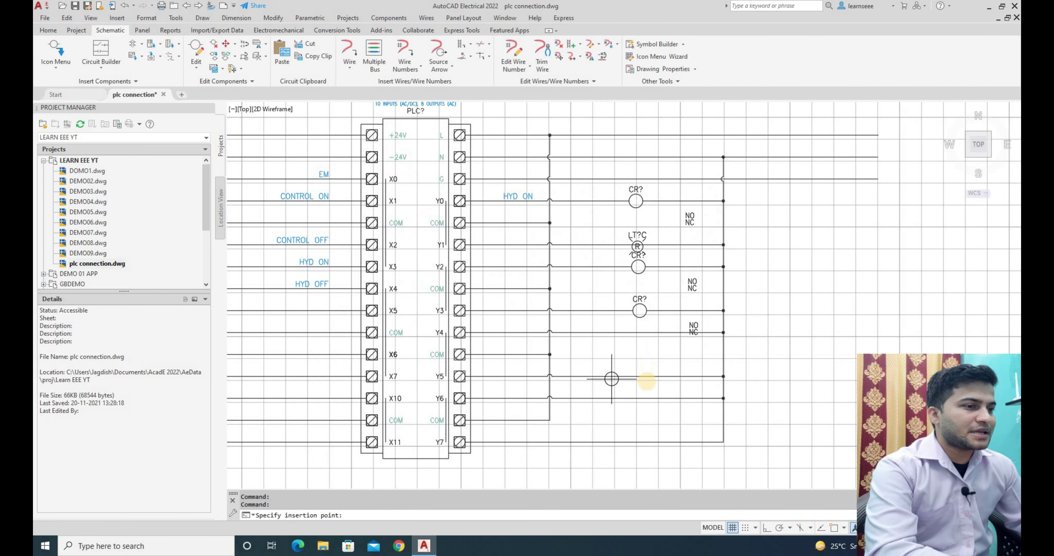
{"action": "left_click", "coordinate": [641, 377]}
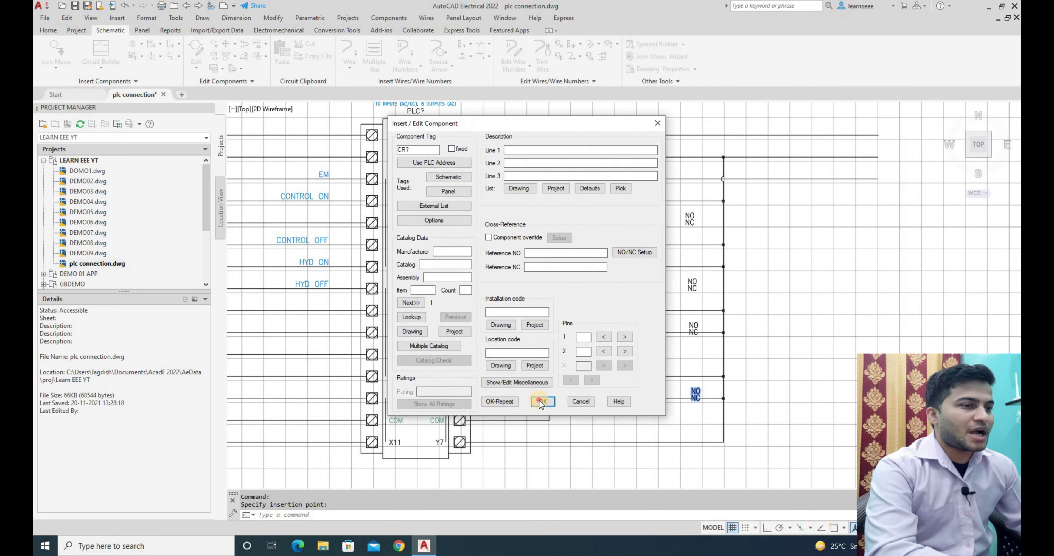
{"action": "key", "text": "Return"}
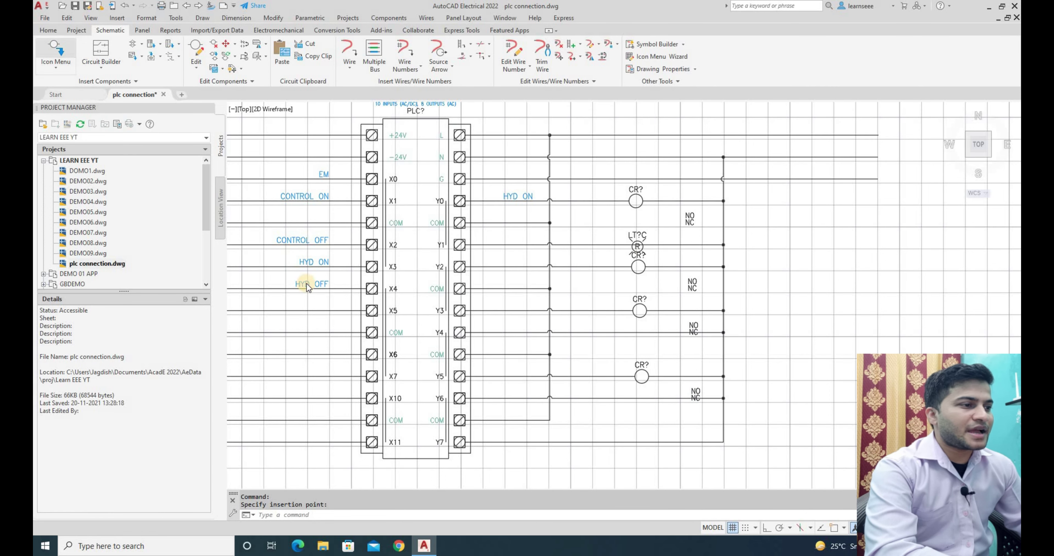
{"action": "key", "text": "Return"}
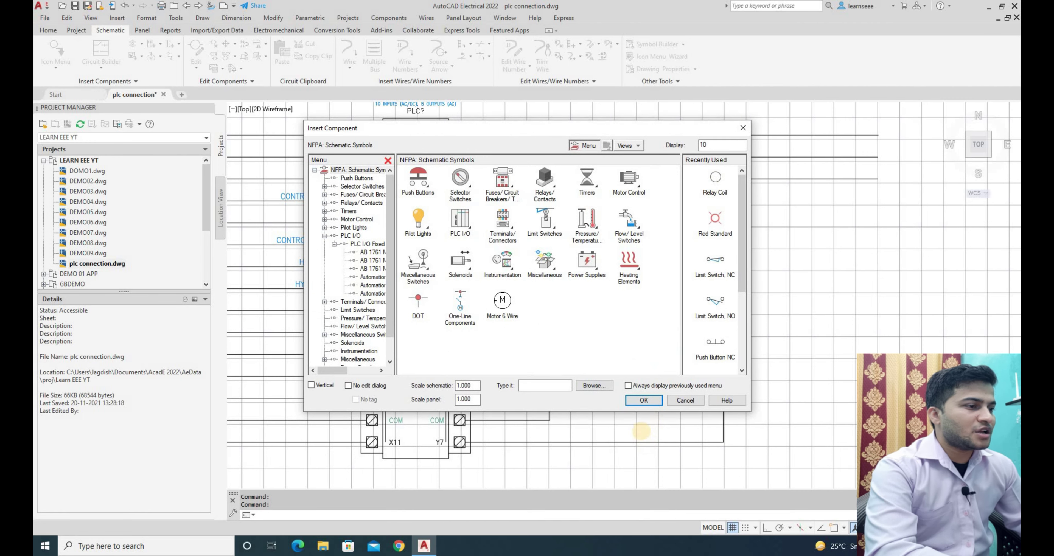
{"action": "key", "text": "Return"}
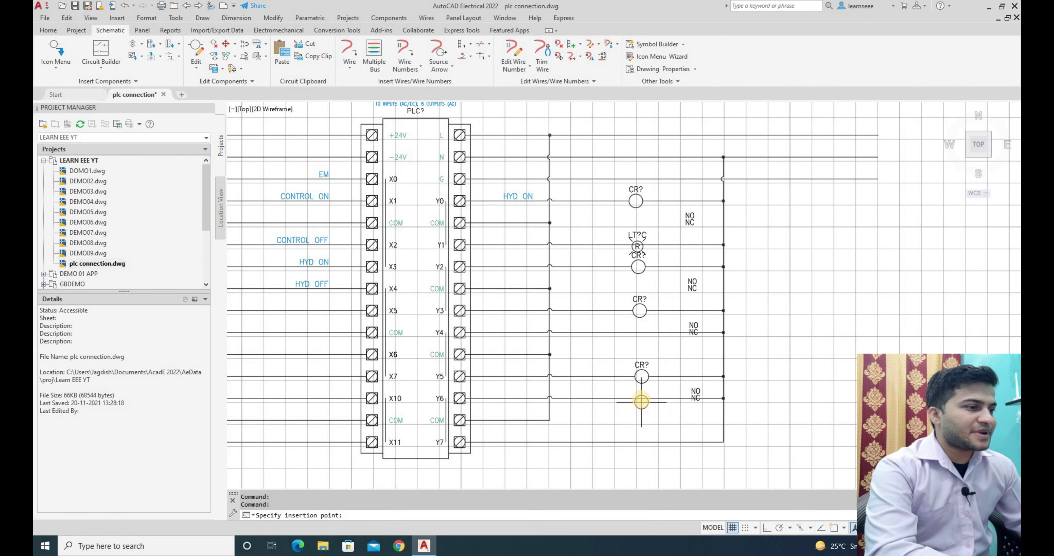
{"action": "left_click", "coordinate": [641, 399]}
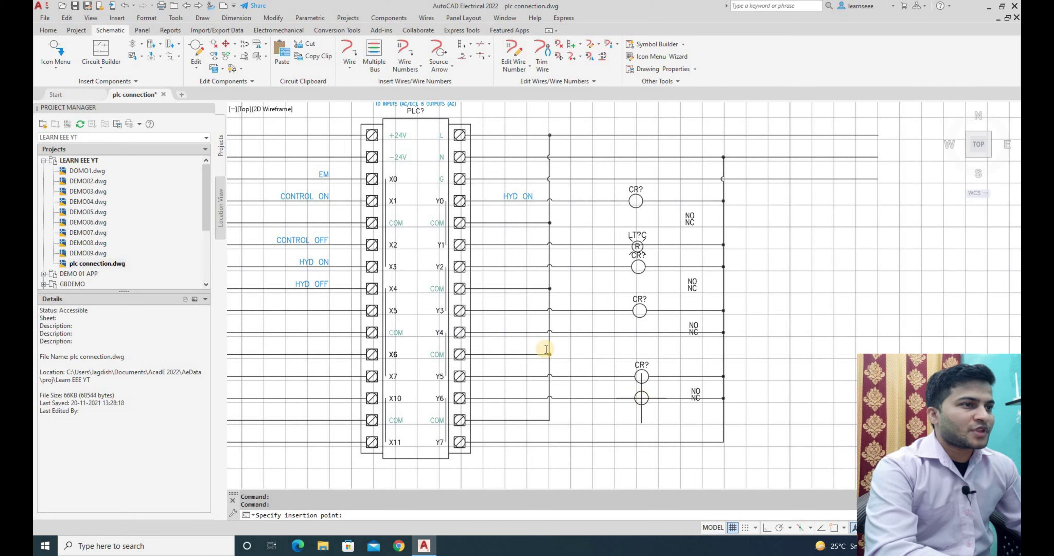
{"action": "left_click", "coordinate": [506, 148]}
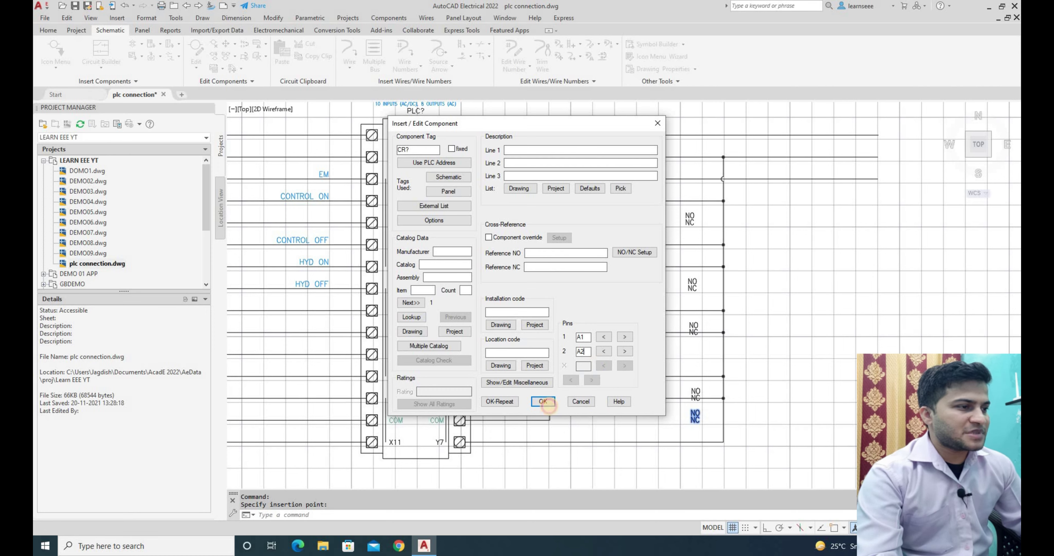
{"action": "left_click", "coordinate": [544, 402]}
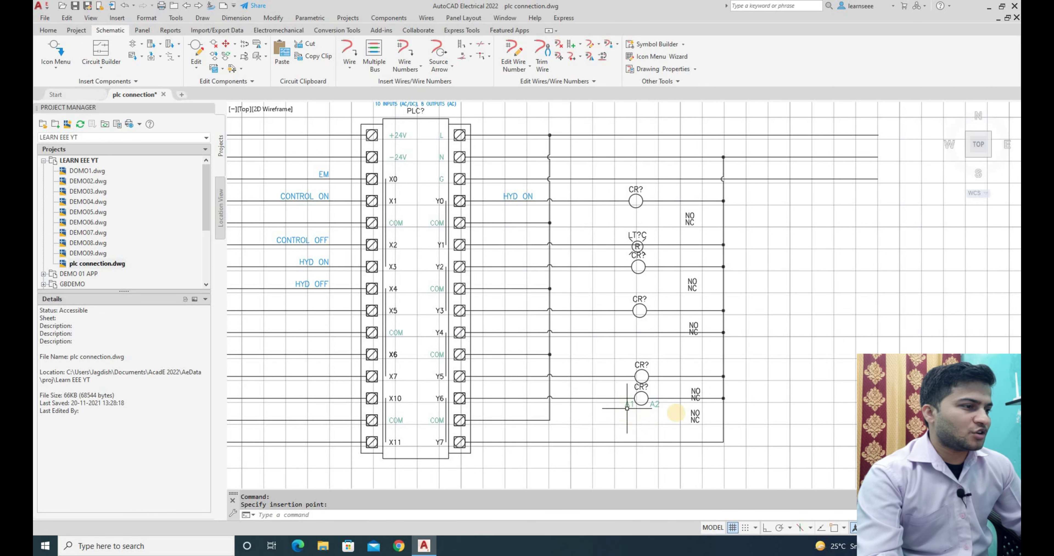
- Place a relay coil on the Y7 rung and confirm its details
{"action": "left_click", "coordinate": [47, 50]}
{"action": "left_click", "coordinate": [711, 185]}
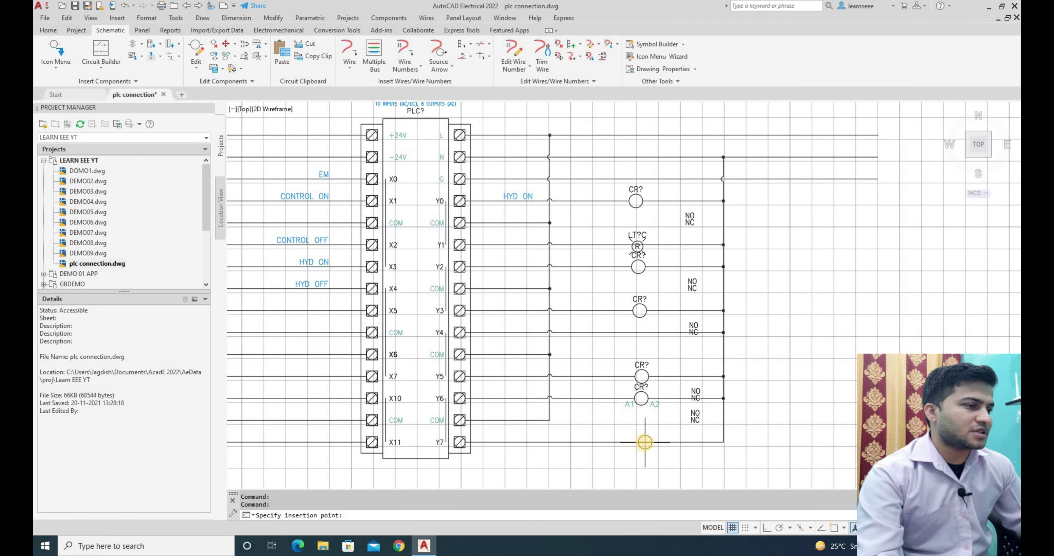
{"action": "left_click", "coordinate": [644, 443]}
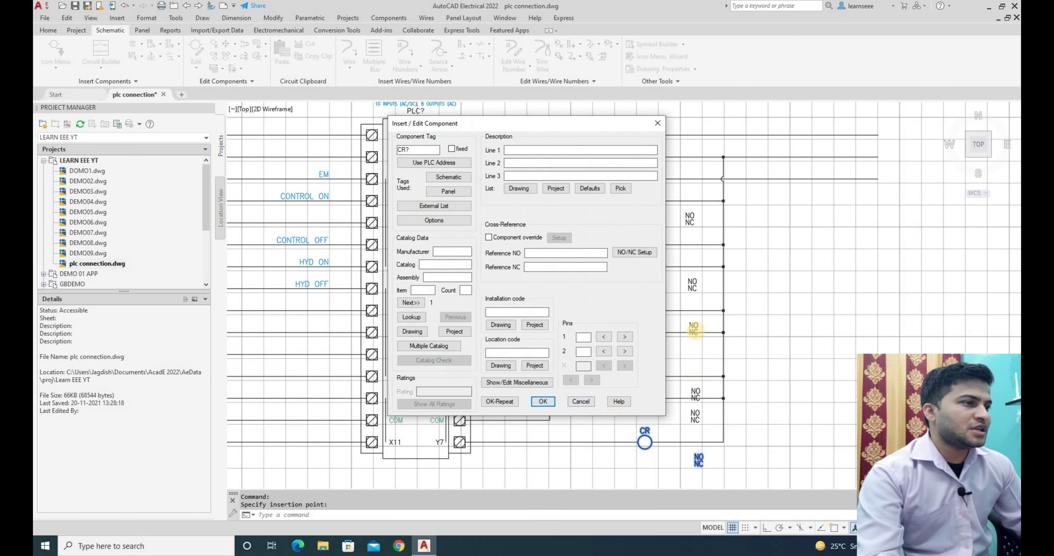
{"action": "left_click", "coordinate": [543, 401]}
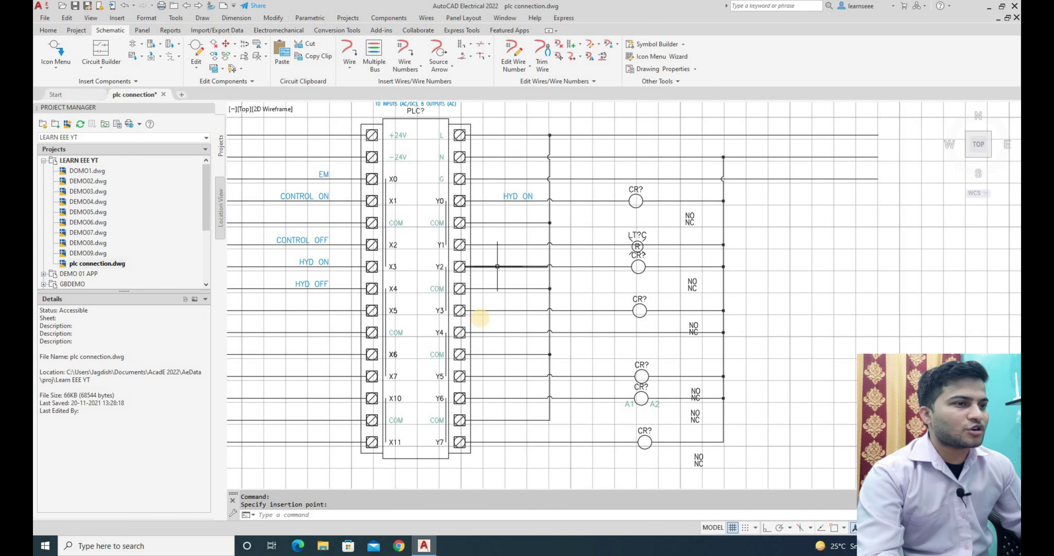
- Place a relay coil from the motor control symbols below the PLC rungs
{"action": "scroll", "coordinate": [481, 318], "scroll_direction": "down", "scroll_amount": 5}
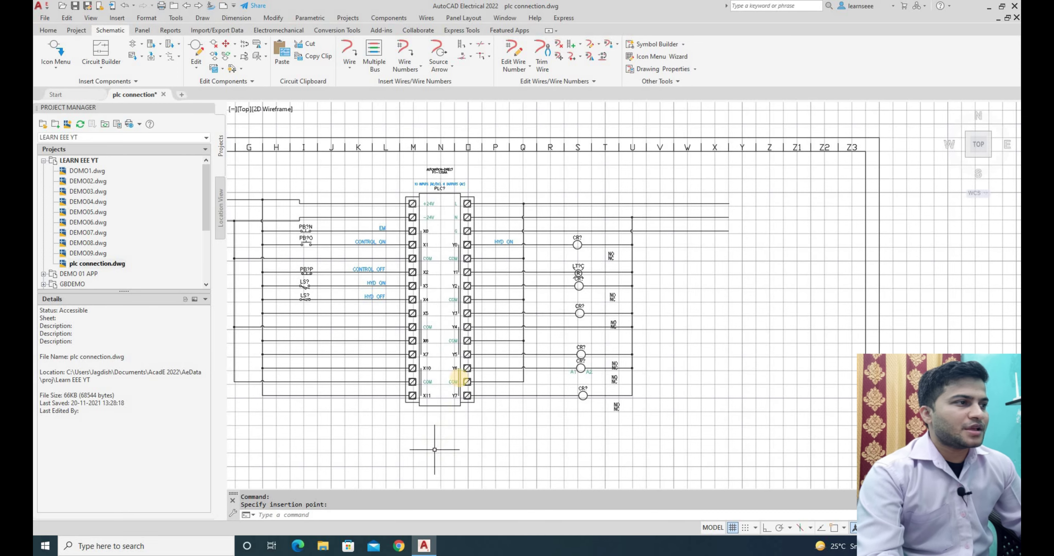
{"action": "middle_click", "coordinate": [511, 301]}
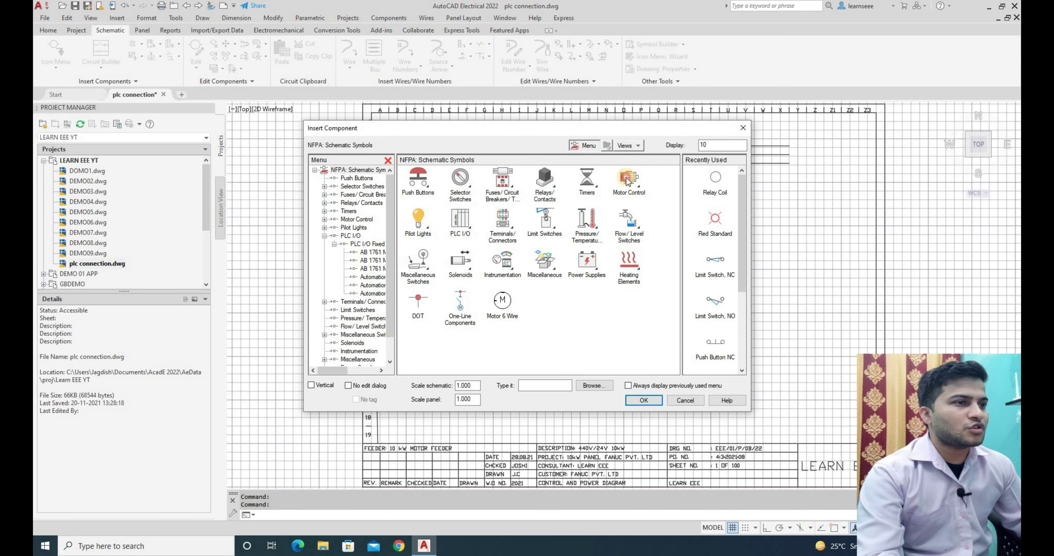
{"action": "left_click", "coordinate": [629, 180]}
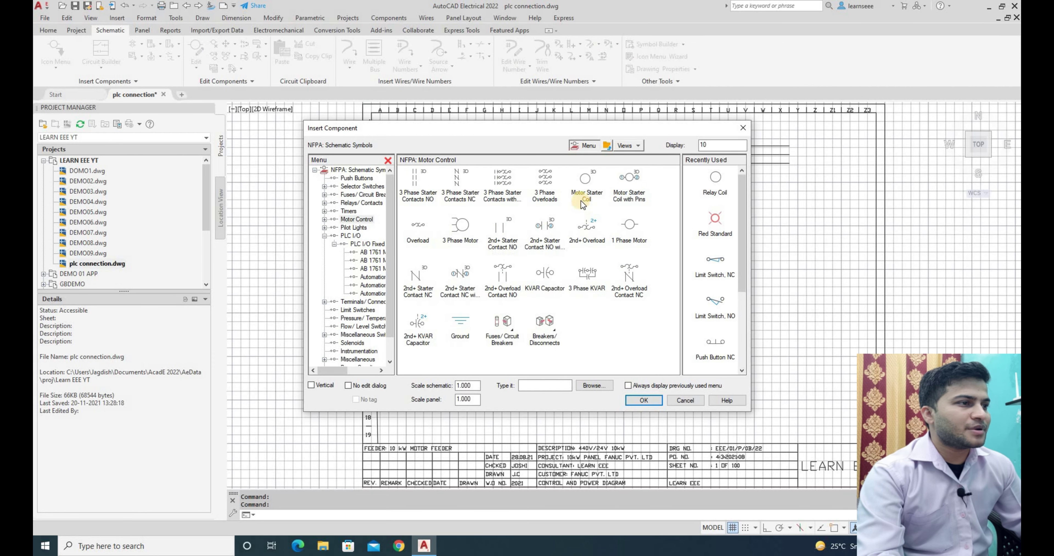
{"action": "left_click", "coordinate": [597, 200]}
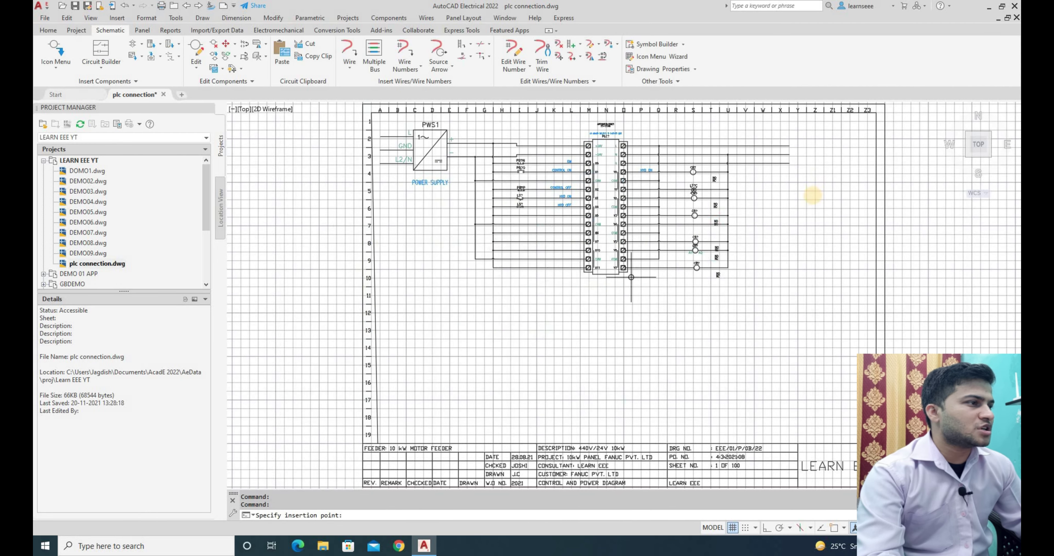
{"action": "left_click", "coordinate": [491, 332]}
{"action": "left_click", "coordinate": [547, 400]}
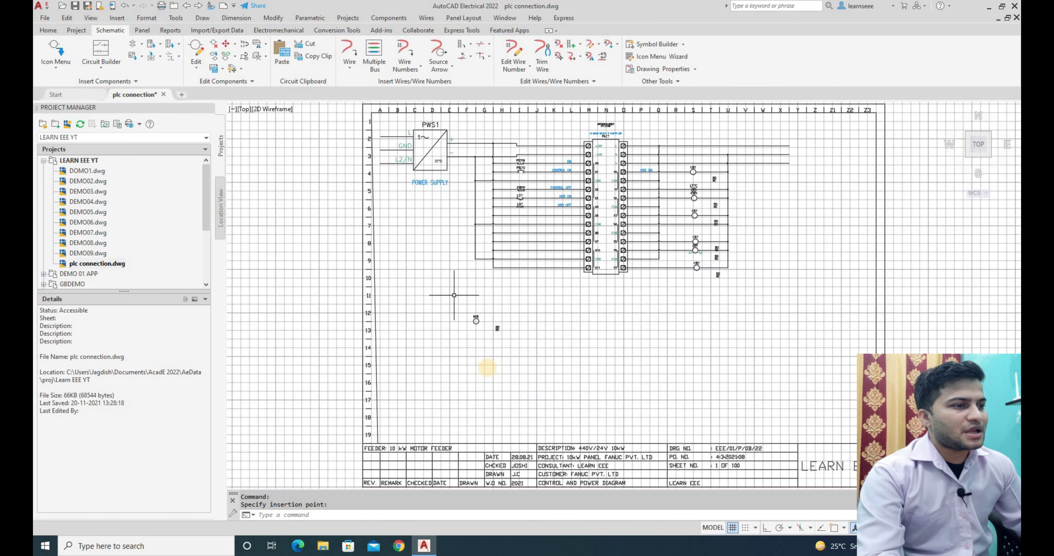
- Window-select the stray relay coil below the PLC and delete it
{"action": "scroll", "coordinate": [500, 360], "scroll_direction": "up", "scroll_amount": 3}
{"action": "scroll", "coordinate": [499, 360], "scroll_direction": "down", "scroll_amount": 2}
{"action": "scroll", "coordinate": [500, 362], "scroll_direction": "down", "scroll_amount": 1}
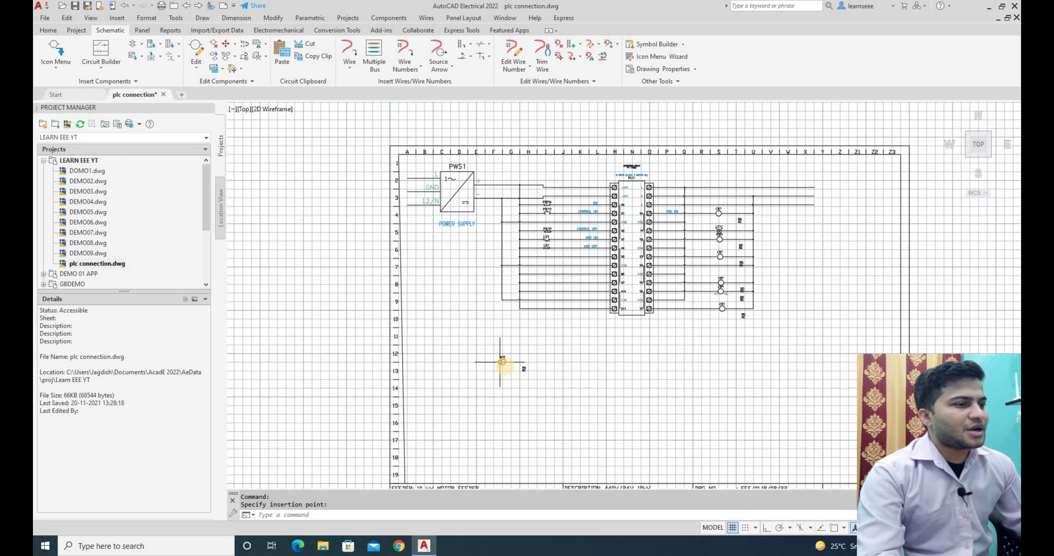
{"action": "scroll", "coordinate": [504, 362], "scroll_direction": "up", "scroll_amount": 2}
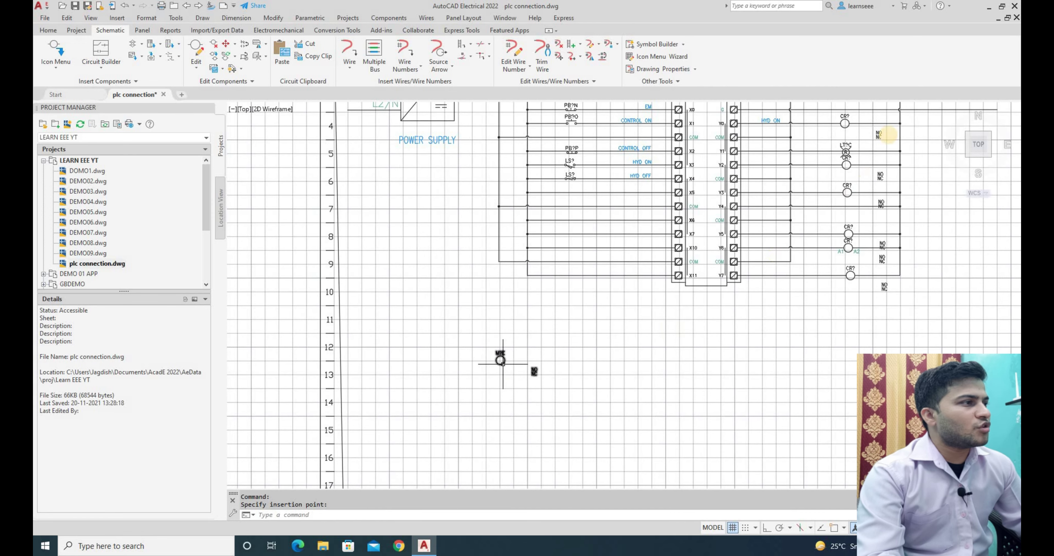
{"action": "scroll", "coordinate": [888, 149], "scroll_direction": "down", "scroll_amount": 3}
{"action": "scroll", "coordinate": [843, 152], "scroll_direction": "up", "scroll_amount": 2}
{"action": "scroll", "coordinate": [838, 151], "scroll_direction": "up", "scroll_amount": 3}
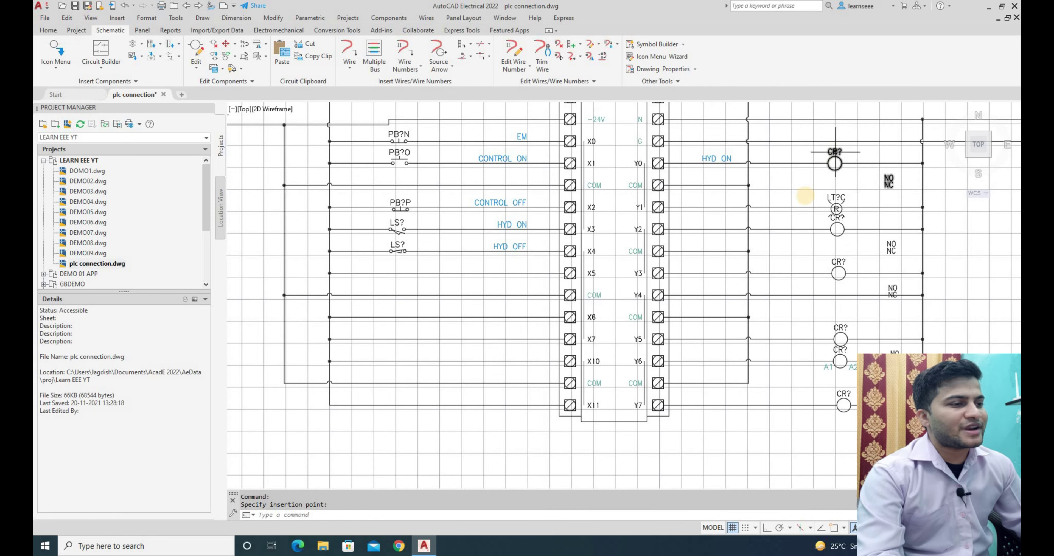
{"action": "scroll", "coordinate": [536, 397], "scroll_direction": "down", "scroll_amount": 3}
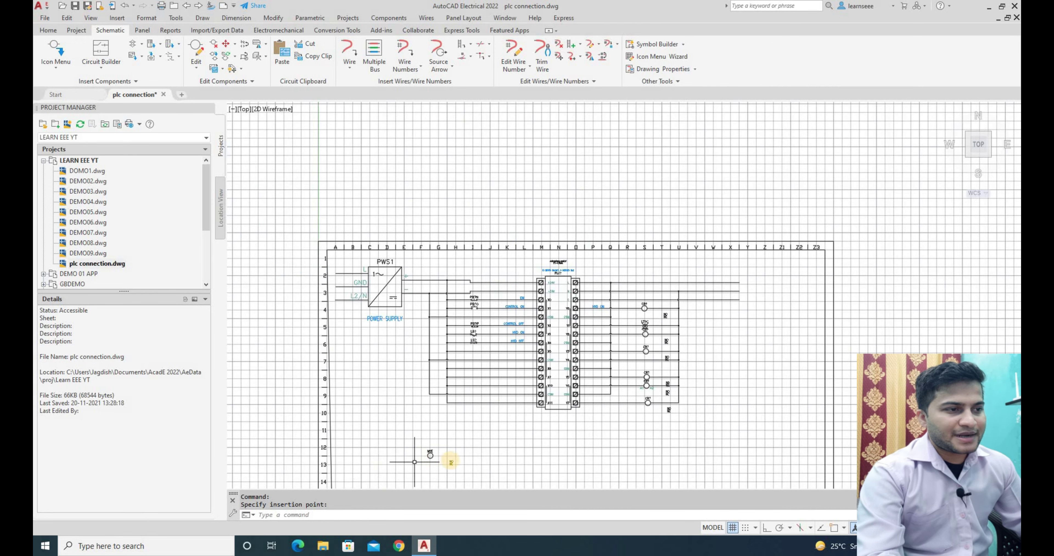
{"action": "left_click_drag", "start_coordinate": [409, 440], "coordinate": [485, 485]}
{"action": "key", "text": "Delete"}
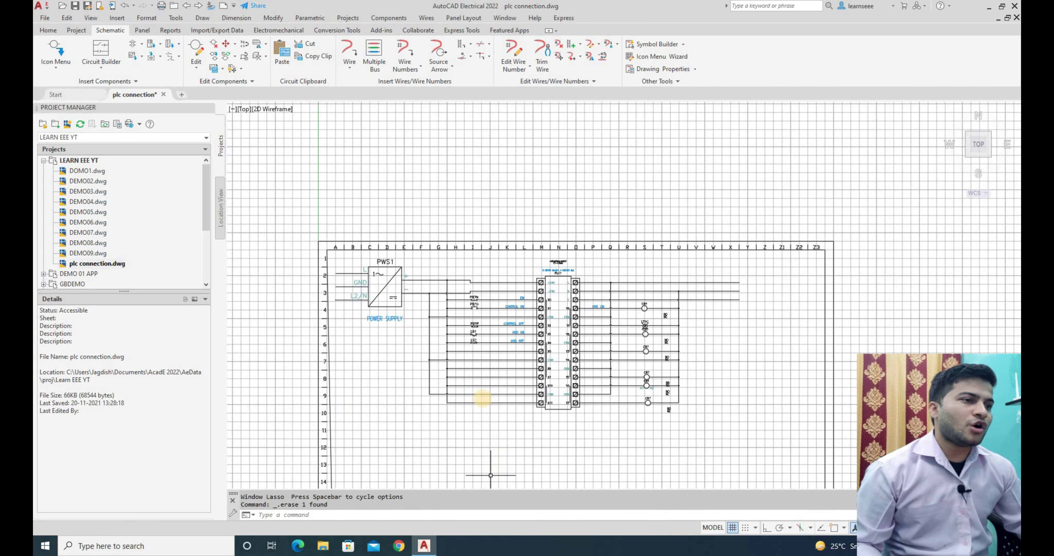
- Open DEMO09.dwg from Project Manager, then switch back to plc connection.dwg
{"action": "scroll", "coordinate": [420, 293], "scroll_direction": "up", "scroll_amount": 2}
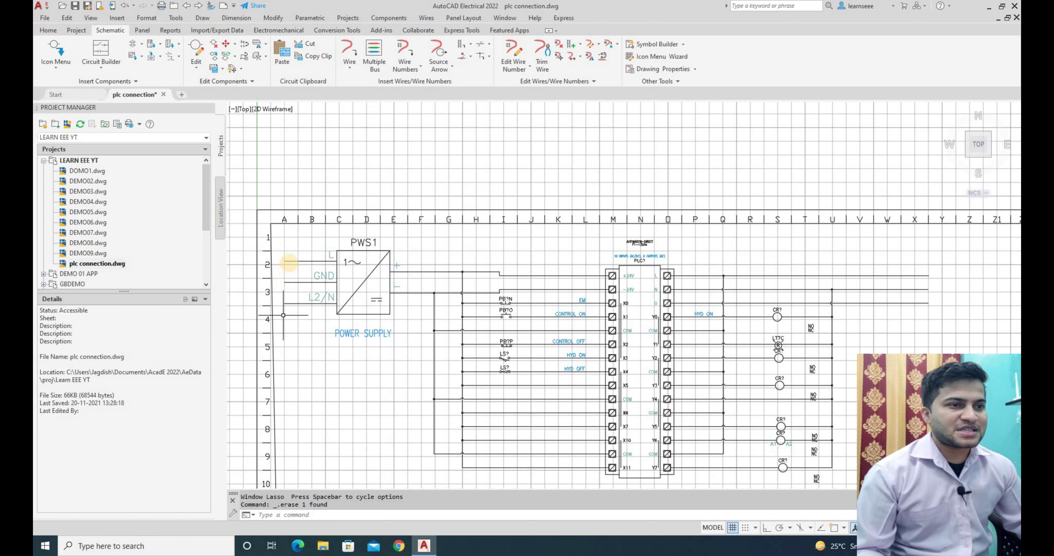
{"action": "double_click", "coordinate": [88, 253]}
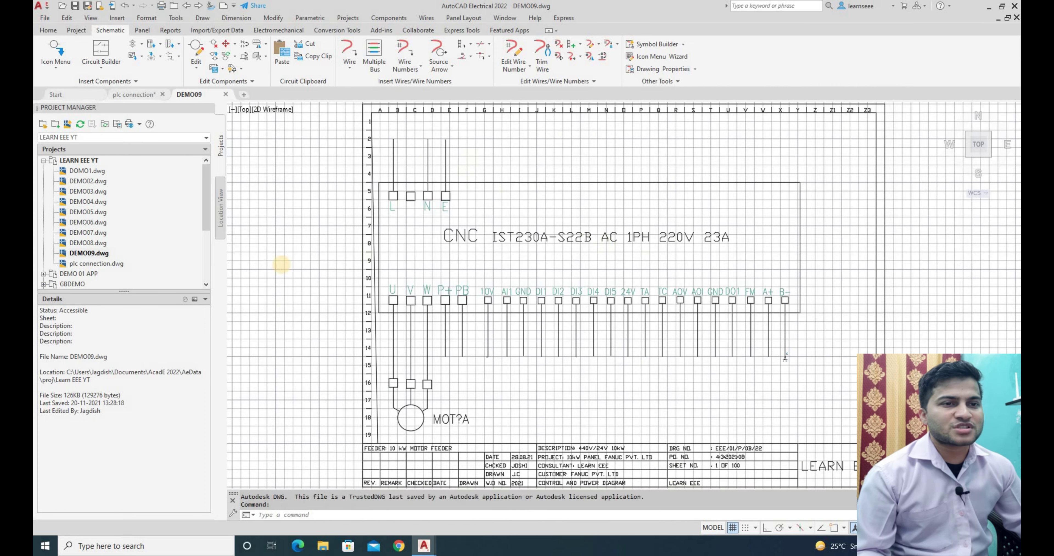
{"action": "left_click", "coordinate": [96, 264]}
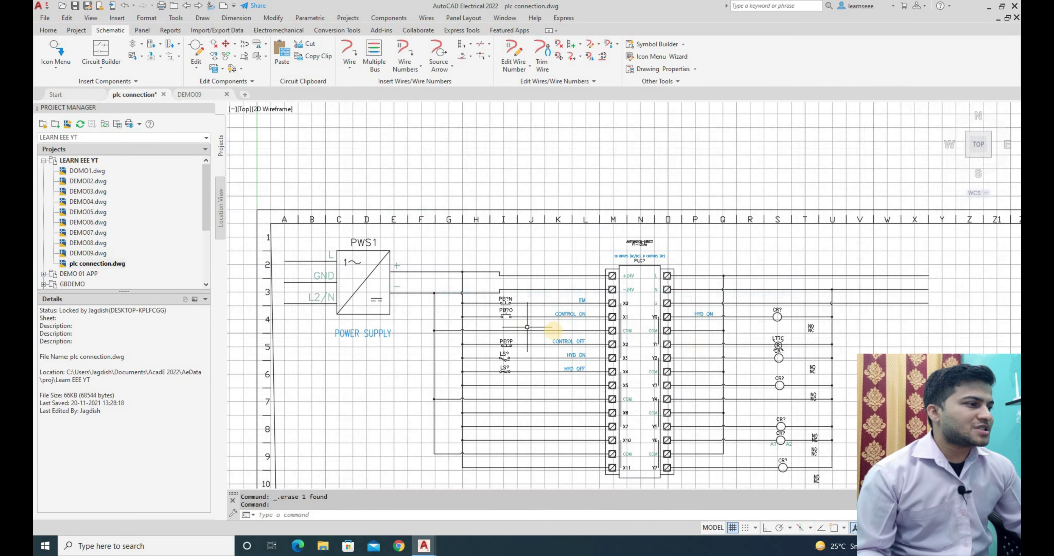
{"action": "middle_click", "coordinate": [819, 206]}
{"action": "middle_click", "coordinate": [819, 206]}
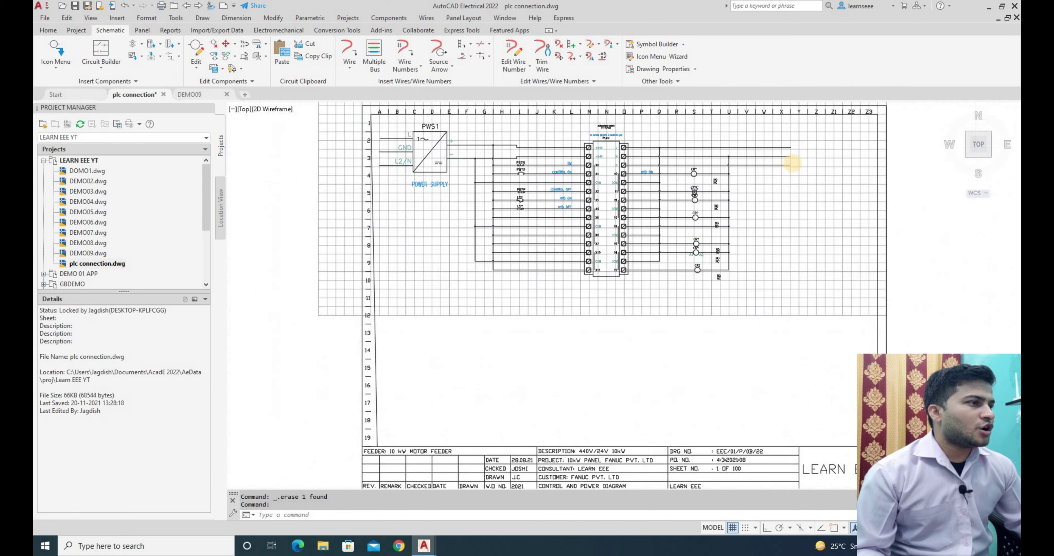
{"action": "scroll", "coordinate": [805, 180], "scroll_direction": "up", "scroll_amount": 5}
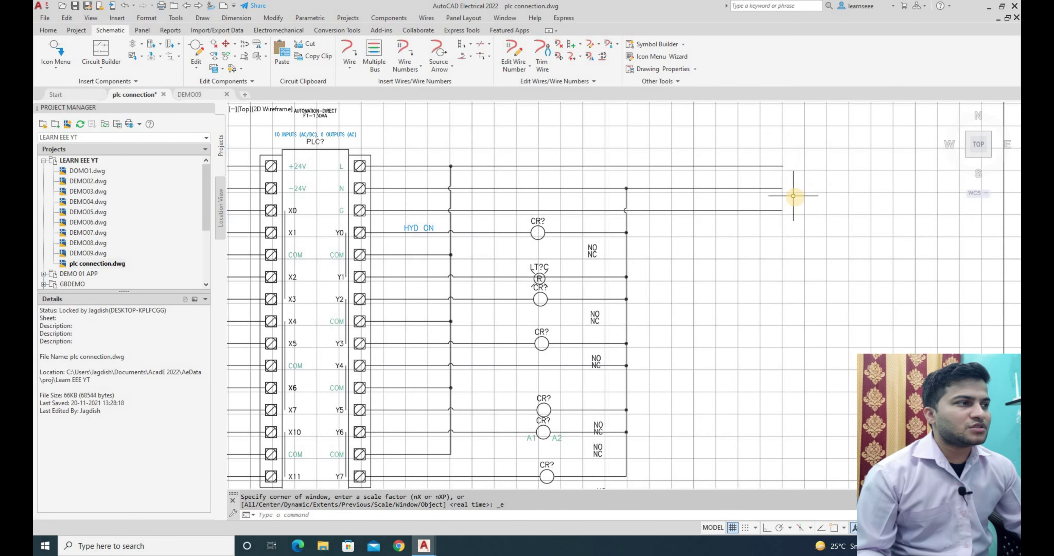
{"action": "scroll", "coordinate": [793, 196], "scroll_direction": "down", "scroll_amount": 2}
{"action": "scroll", "coordinate": [795, 196], "scroll_direction": "down", "scroll_amount": 2}
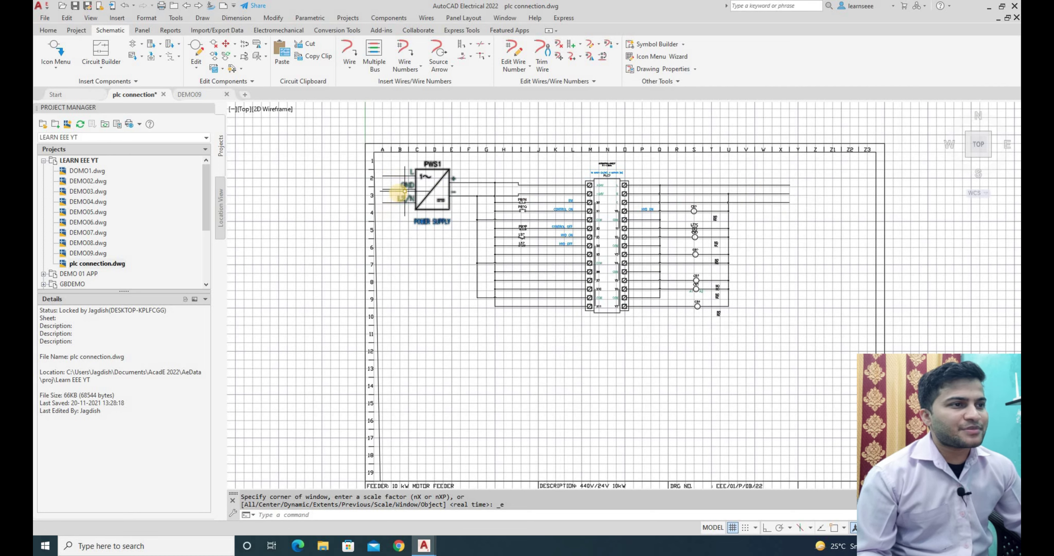
{"action": "scroll", "coordinate": [397, 170], "scroll_direction": "up", "scroll_amount": 2}
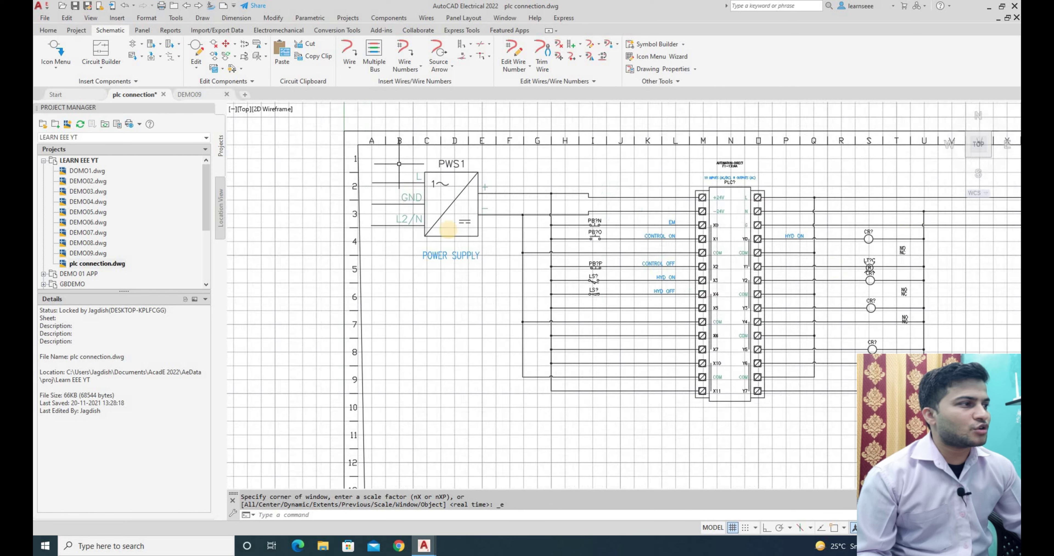
{"action": "scroll", "coordinate": [960, 247], "scroll_direction": "down", "scroll_amount": 2}
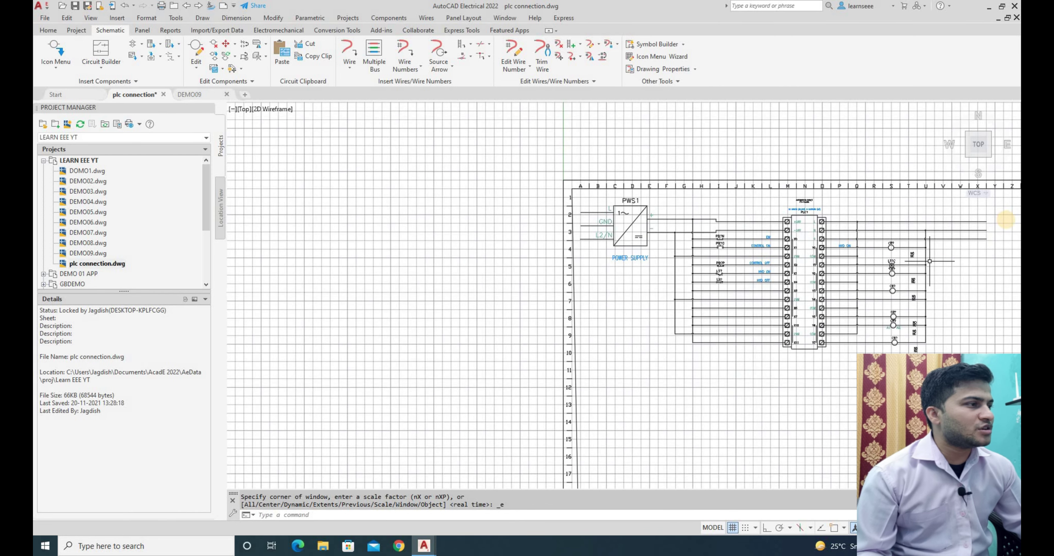
{"action": "scroll", "coordinate": [938, 223], "scroll_direction": "up", "scroll_amount": 2}
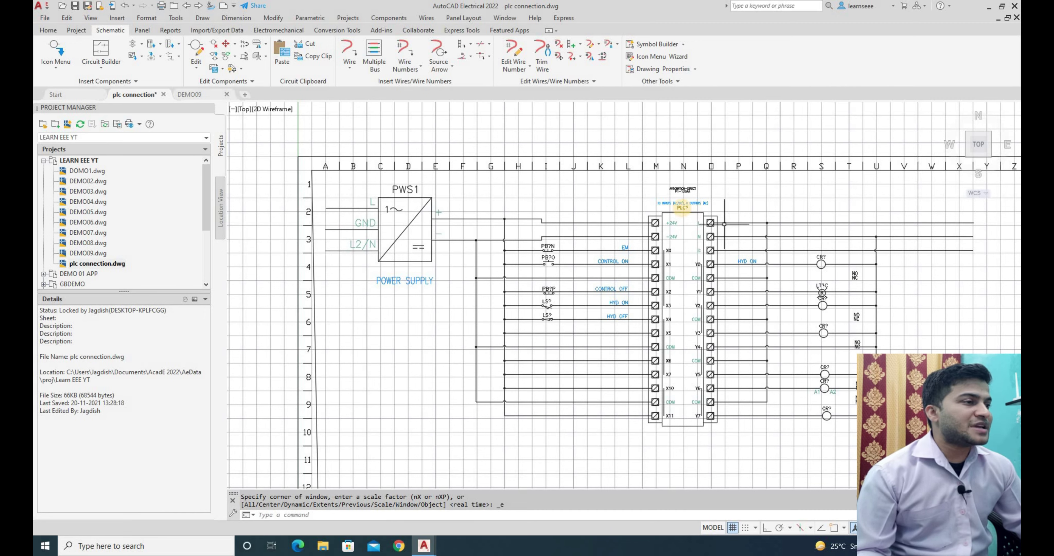
{"action": "scroll", "coordinate": [723, 177], "scroll_direction": "up", "scroll_amount": 2}
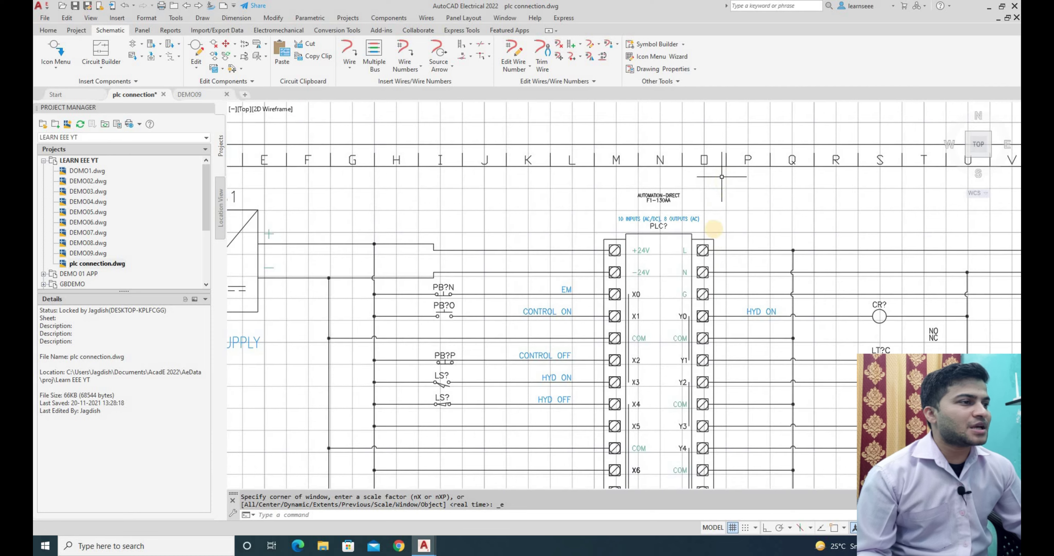
{"action": "scroll", "coordinate": [722, 176], "scroll_direction": "up", "scroll_amount": 2}
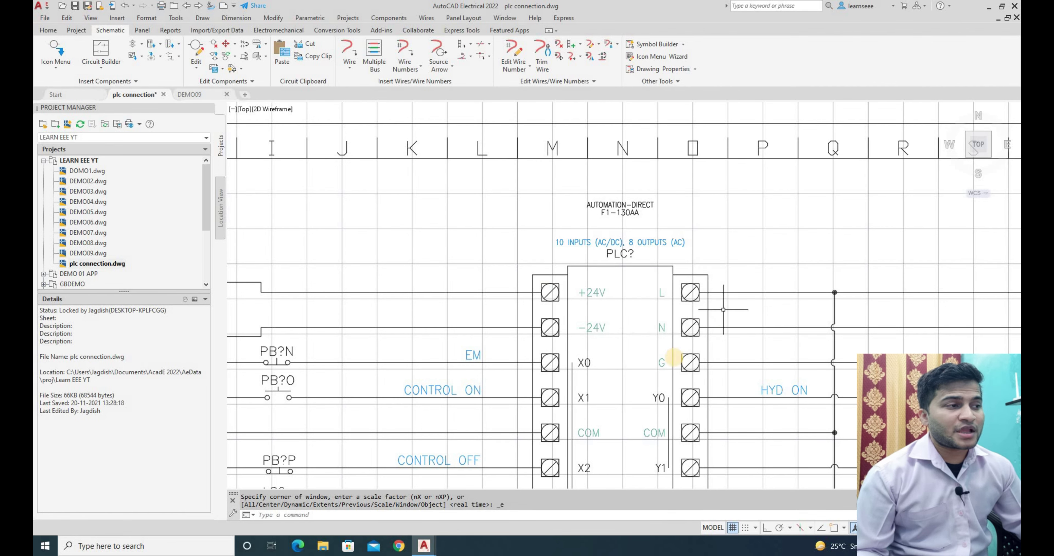
{"action": "scroll", "coordinate": [682, 326], "scroll_direction": "down", "scroll_amount": 1}
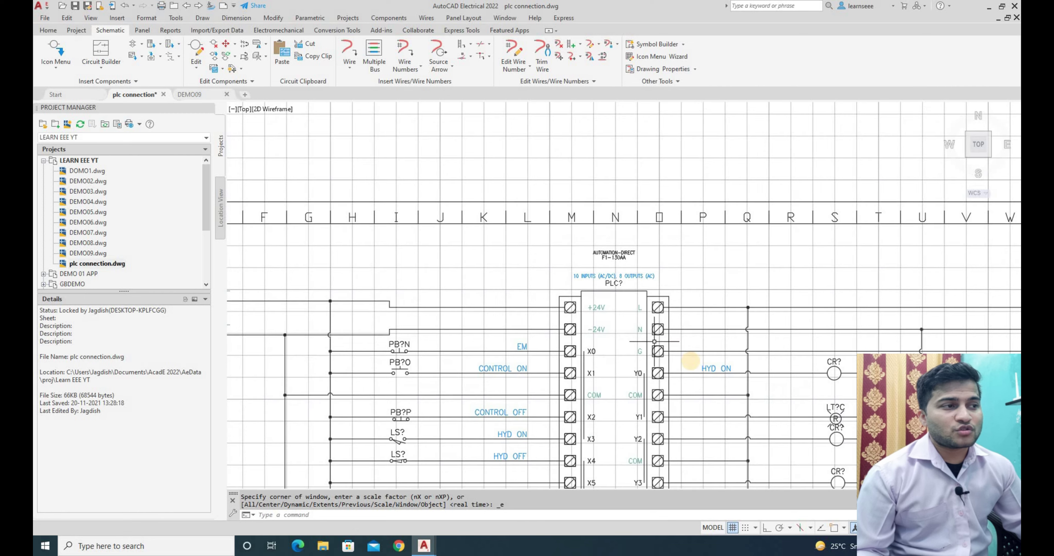
{"action": "scroll", "coordinate": [677, 333], "scroll_direction": "up", "scroll_amount": 1}
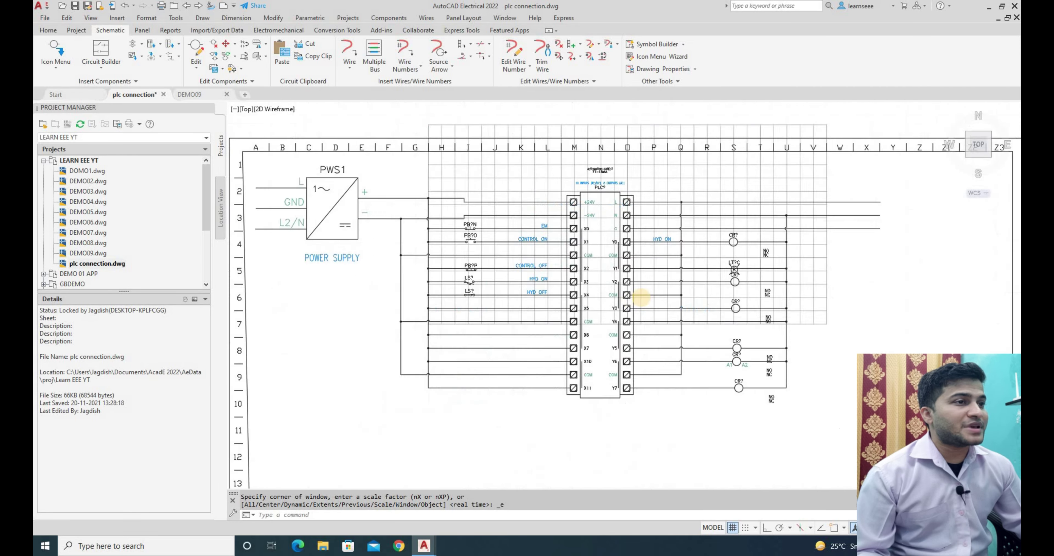
{"action": "middle_click", "coordinate": [621, 268]}
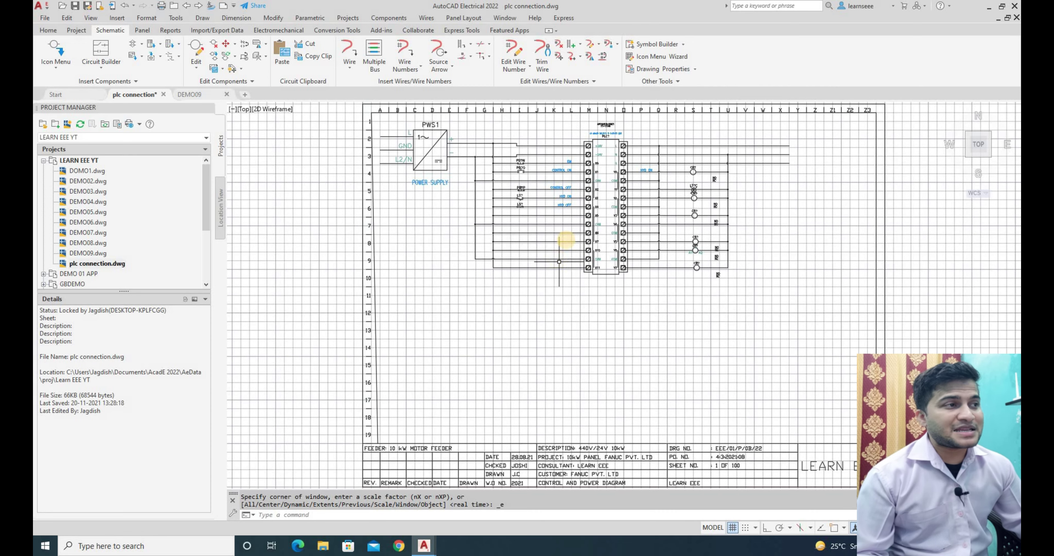
{"action": "scroll", "coordinate": [613, 114], "scroll_direction": "up", "scroll_amount": 5}
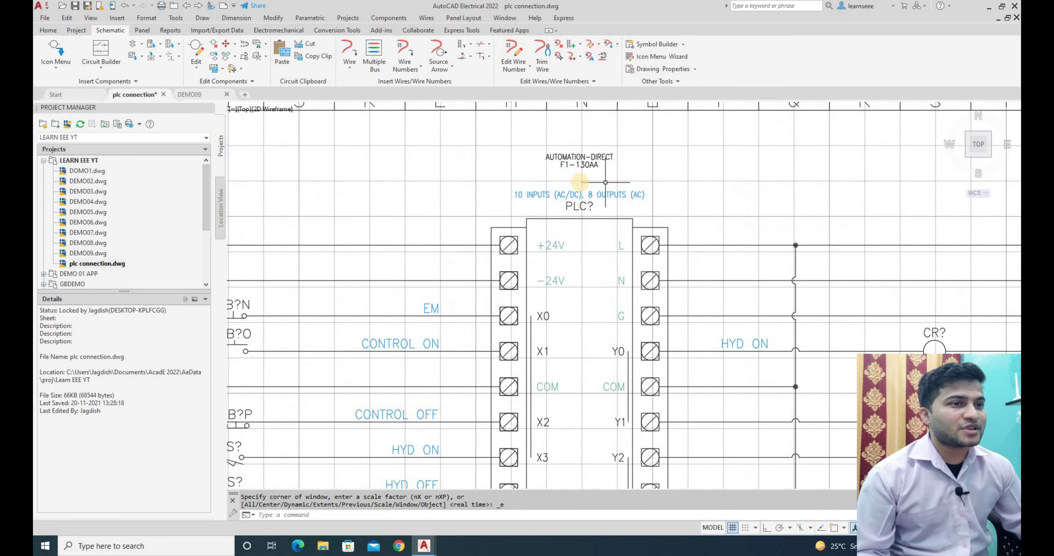
{"action": "scroll", "coordinate": [580, 182], "scroll_direction": "down", "scroll_amount": 3}
{"action": "scroll", "coordinate": [581, 182], "scroll_direction": "down", "scroll_amount": 2}
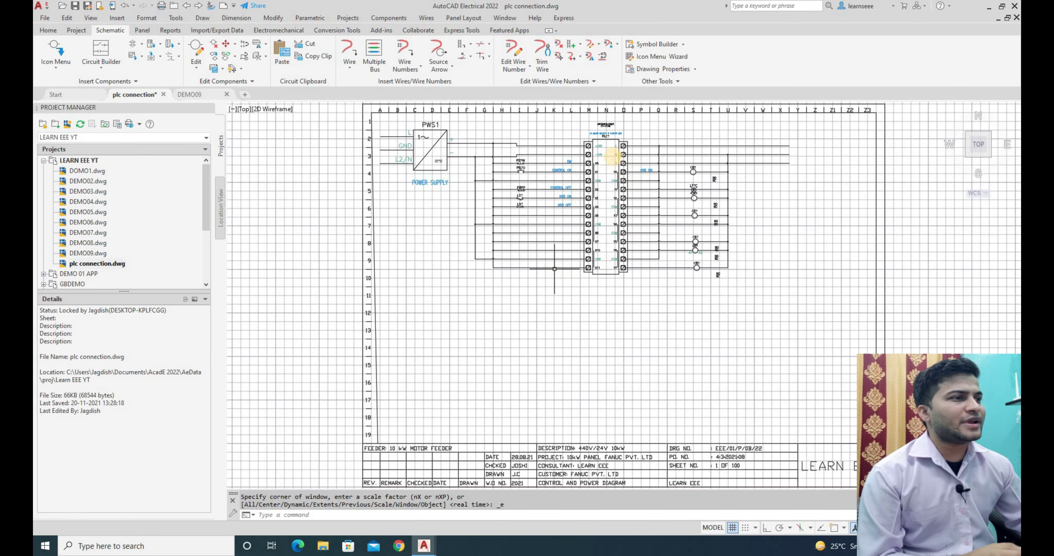
{"action": "scroll", "coordinate": [592, 137], "scroll_direction": "up", "scroll_amount": 3}
{"action": "scroll", "coordinate": [592, 137], "scroll_direction": "up", "scroll_amount": 3}
{"action": "scroll", "coordinate": [592, 137], "scroll_direction": "down", "scroll_amount": 2}
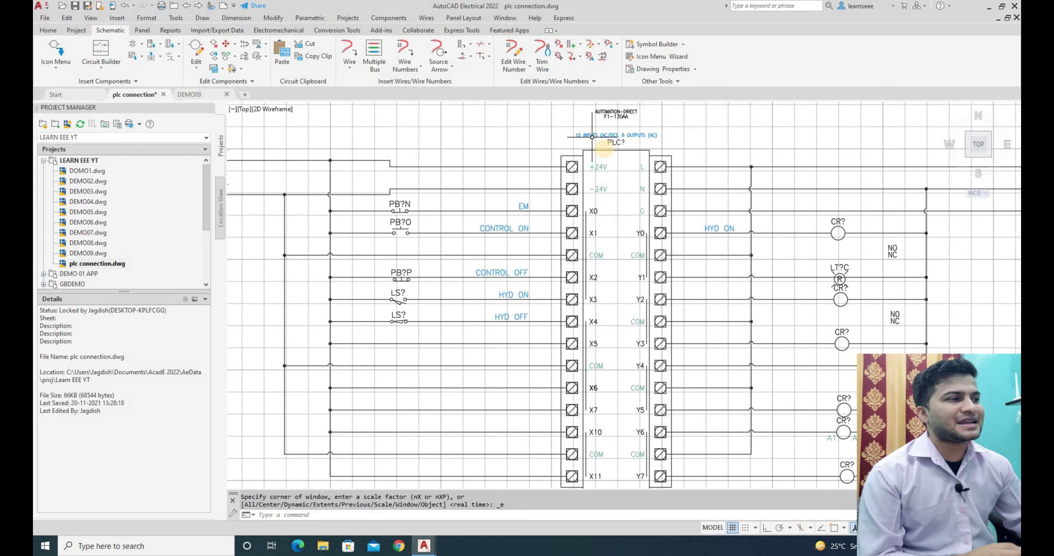
{"action": "middle_click", "coordinate": [495, 407]}
{"action": "middle_click", "coordinate": [494, 407]}
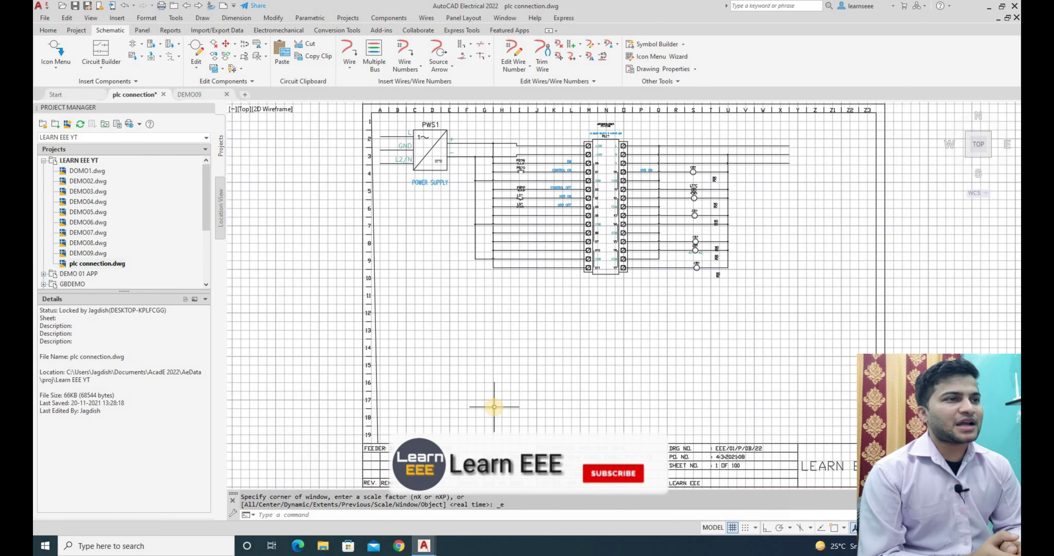